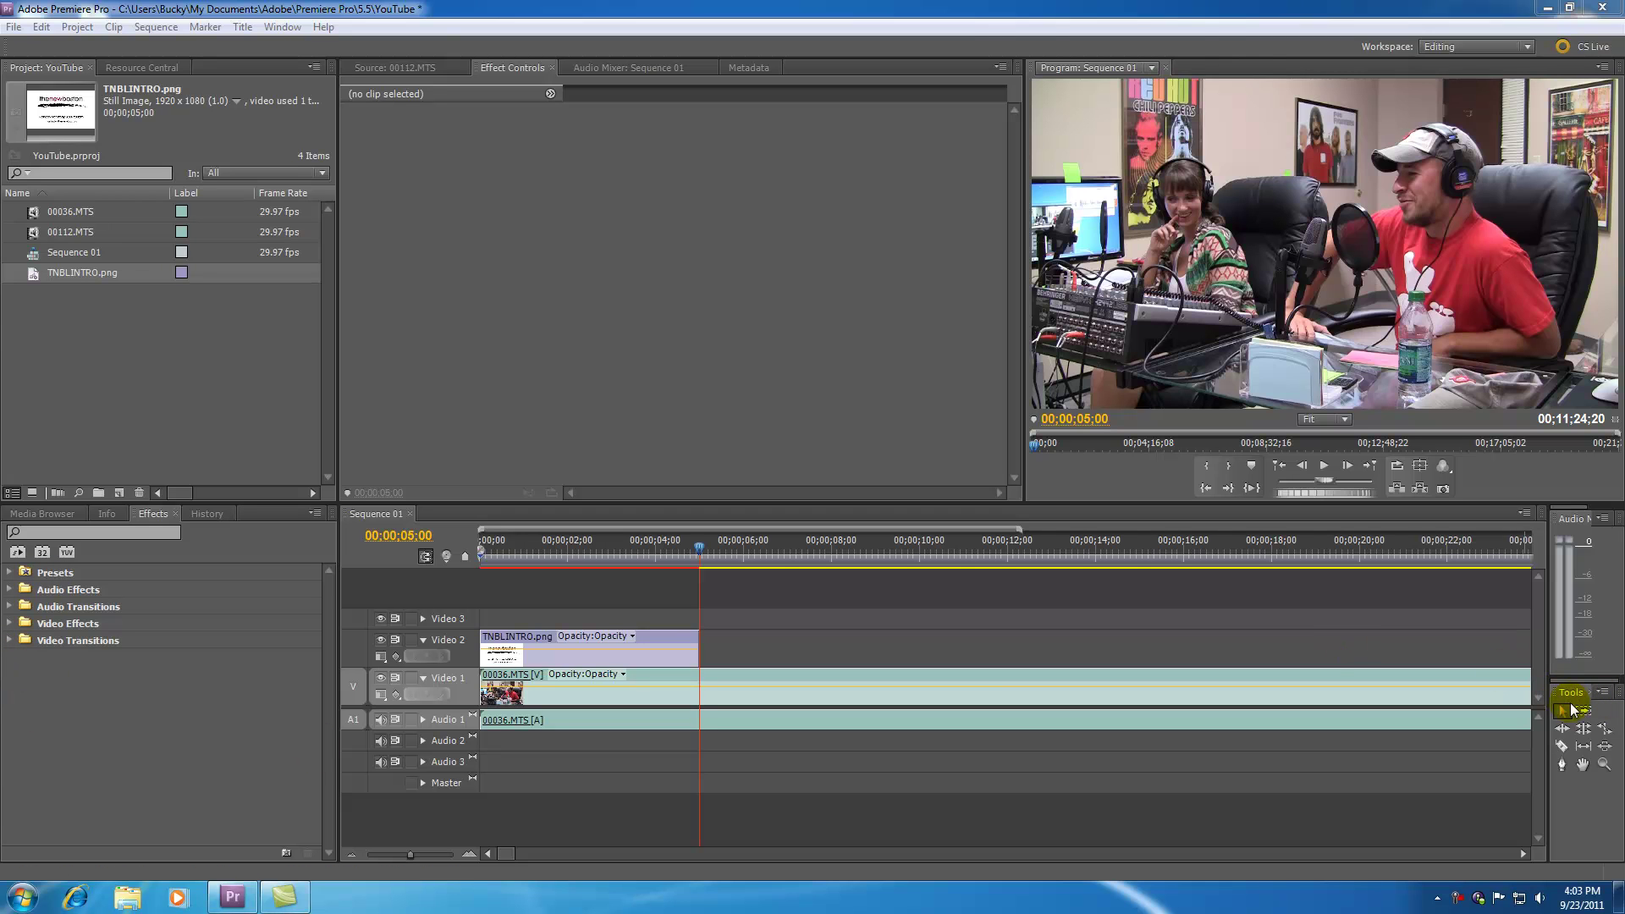
Dock the Tools panel alongside the Effects panel, shrink it to a narrow column and activate the Selection tool.
{"action": "left_click_drag", "start_coordinate": [1559, 695], "coordinate": [20, 706]}
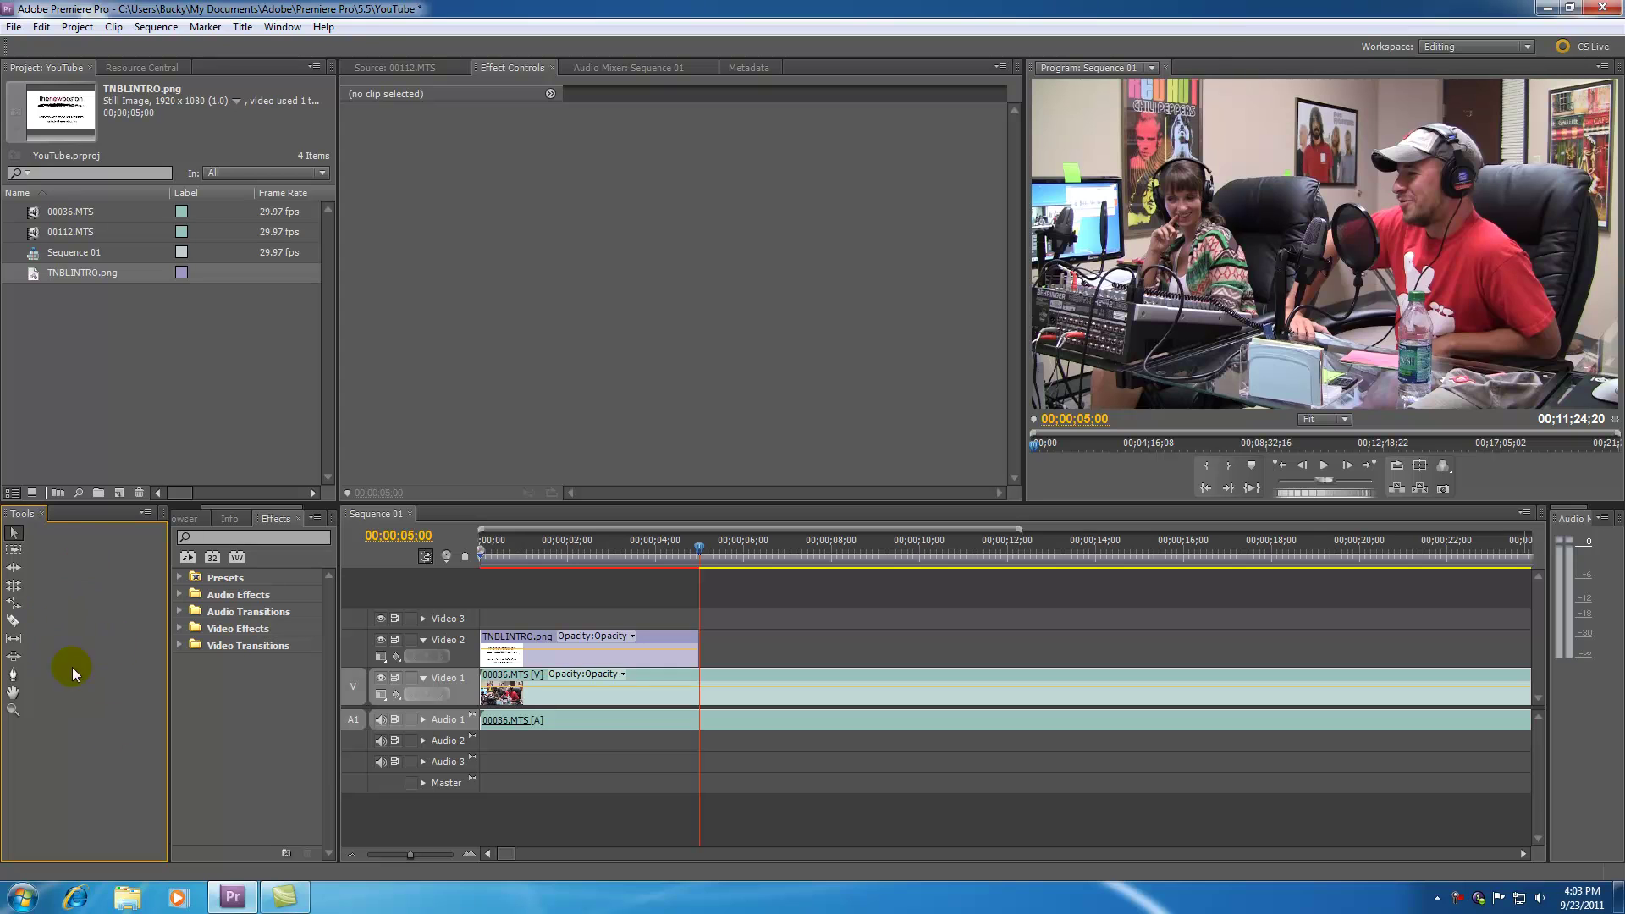
{"action": "left_click_drag", "start_coordinate": [170, 637], "coordinate": [32, 639]}
{"action": "left_click", "coordinate": [14, 573]}
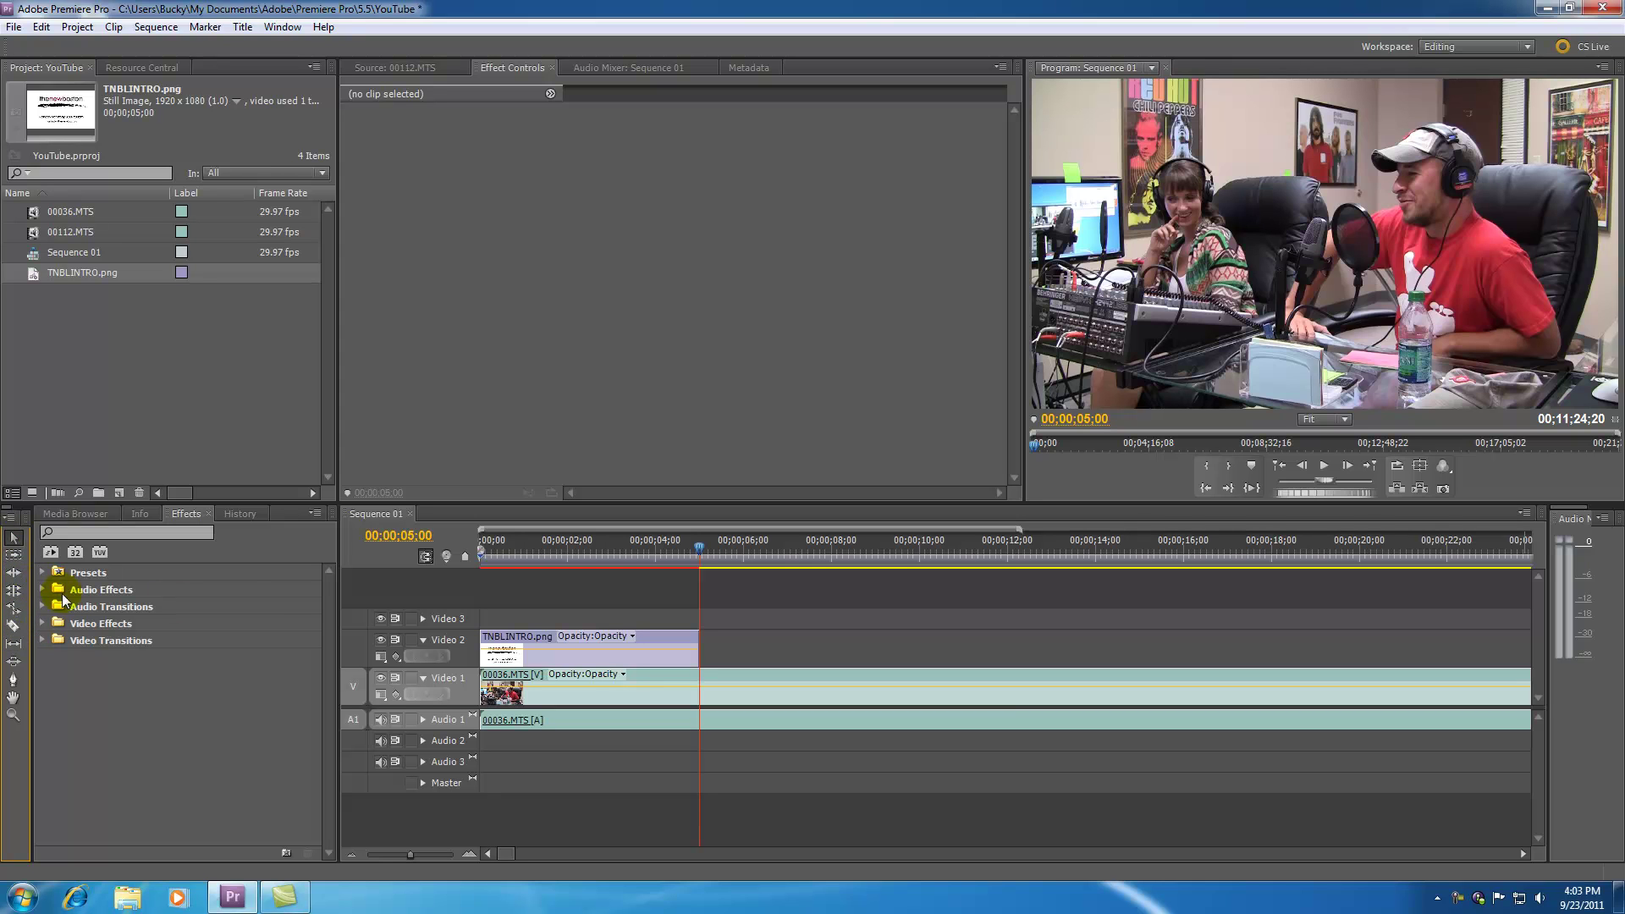
{"action": "left_click", "coordinate": [13, 607]}
{"action": "key", "text": "v"}
{"action": "left_click", "coordinate": [15, 538]}
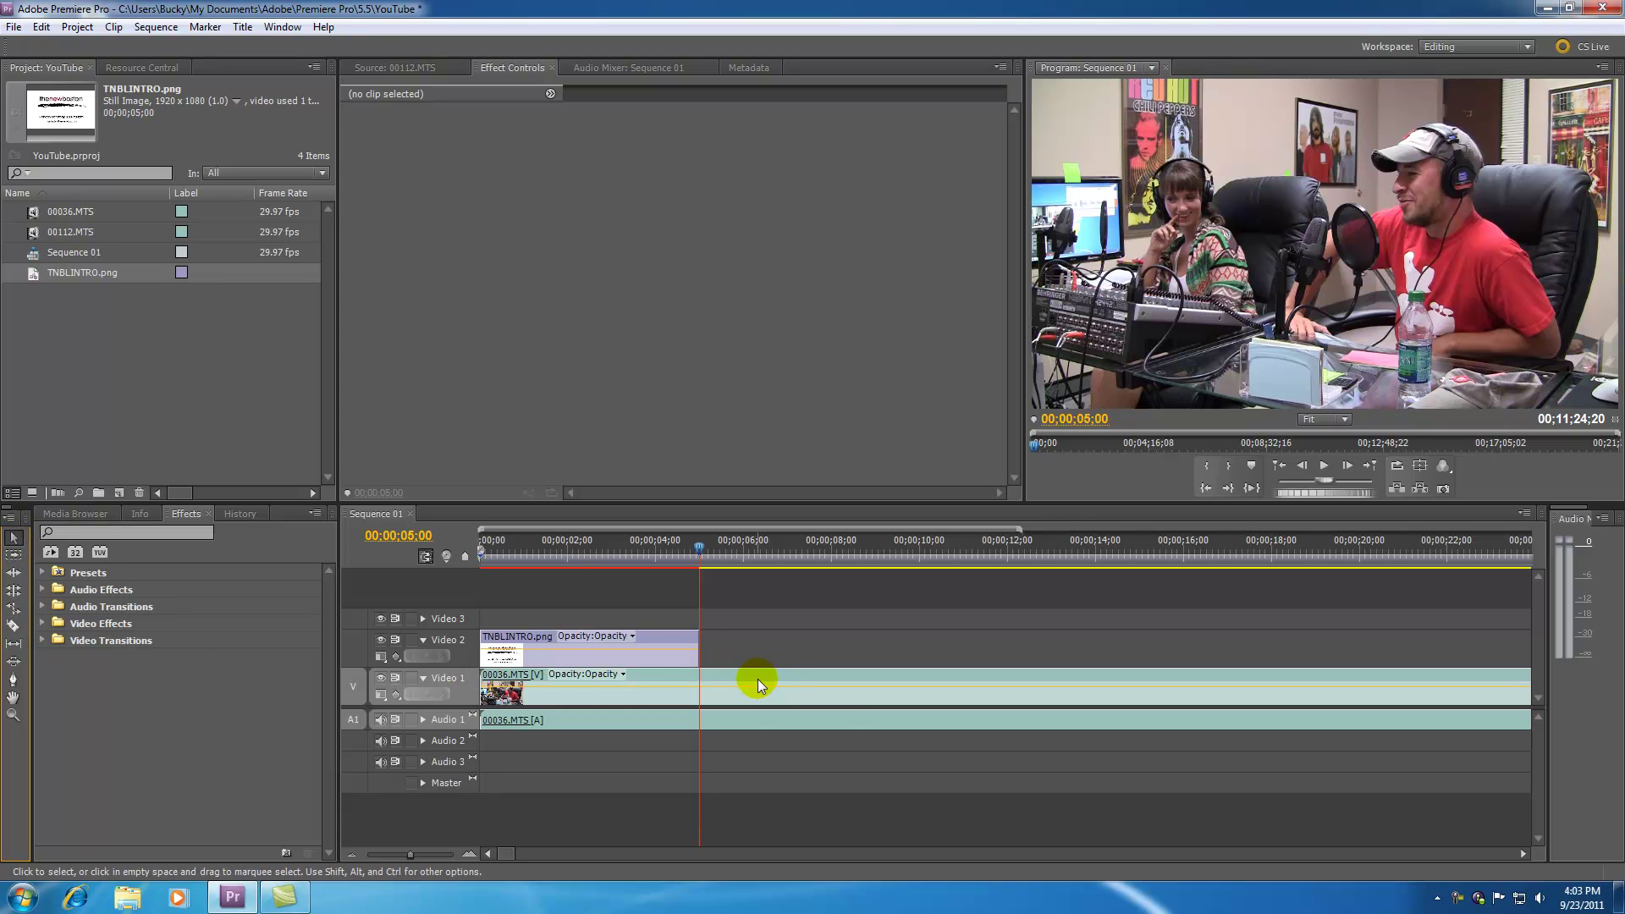
With the Selection tool, shift the TNBLINTRO.png clip on Video 2 by about 00;00;03;09 and return it to the sequence start.
{"action": "key", "text": "c"}
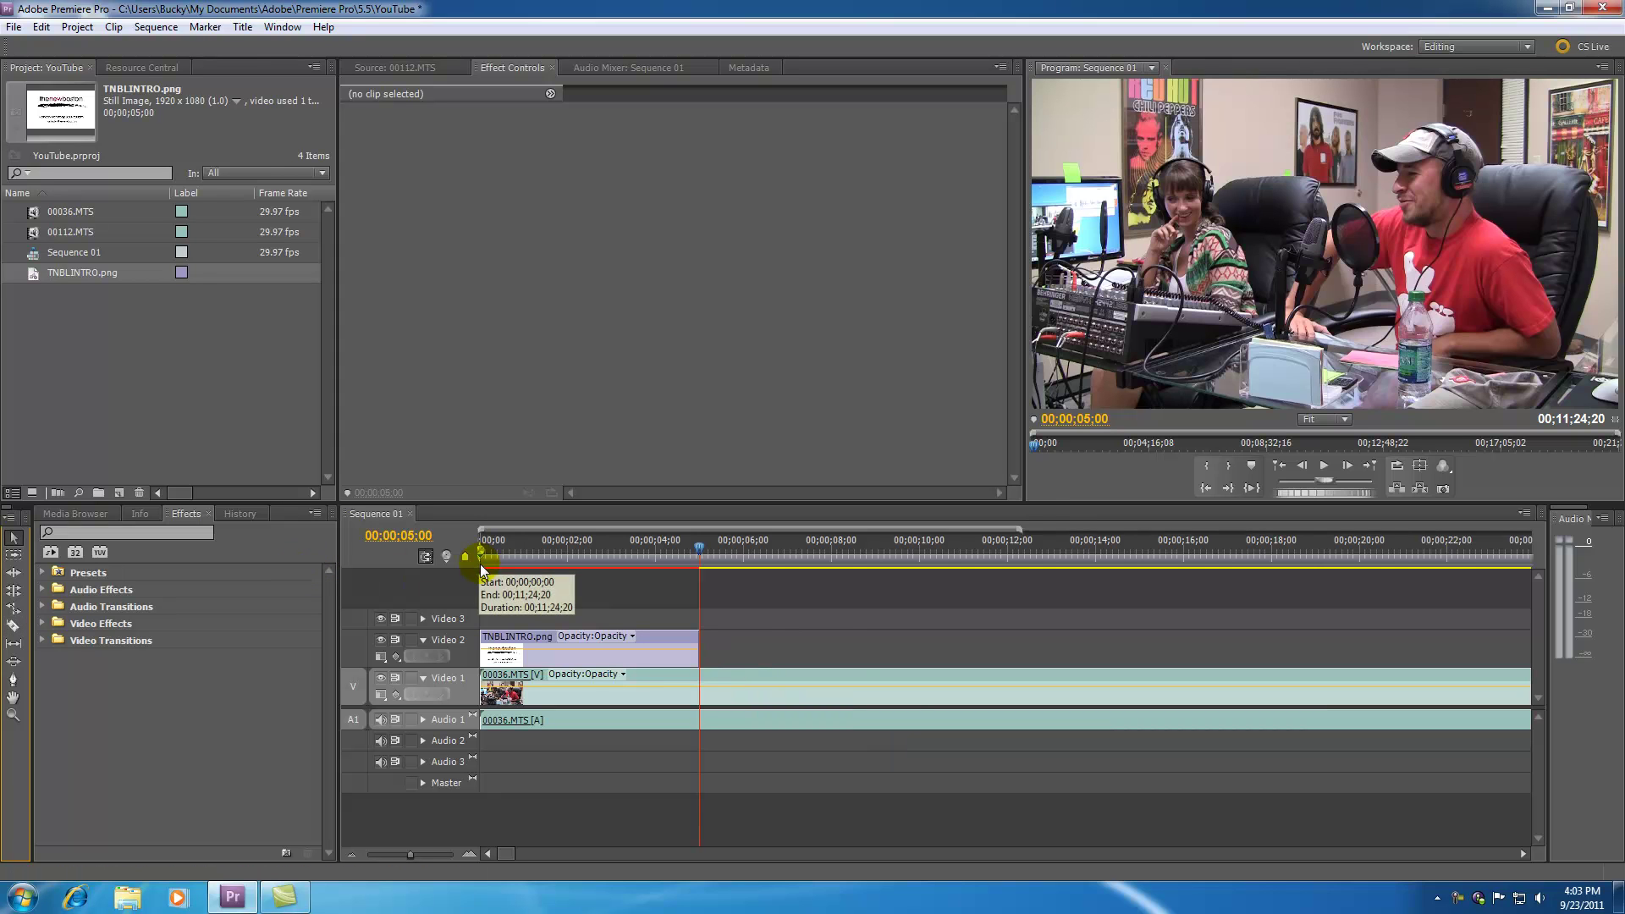
{"action": "left_click", "coordinate": [15, 539]}
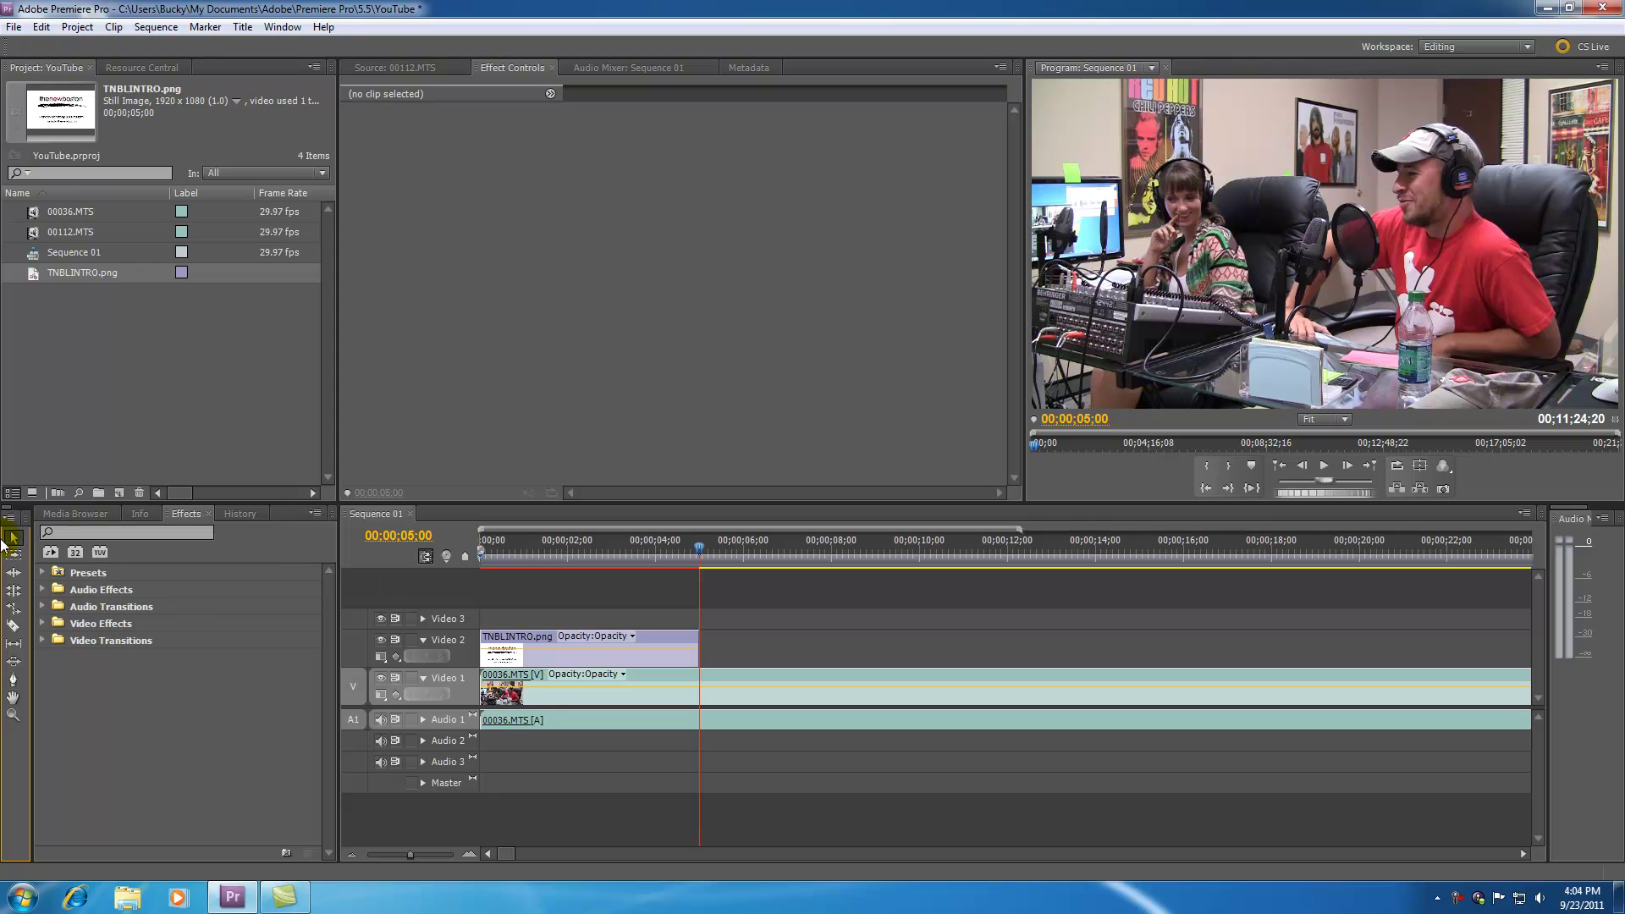
{"action": "left_click", "coordinate": [793, 637]}
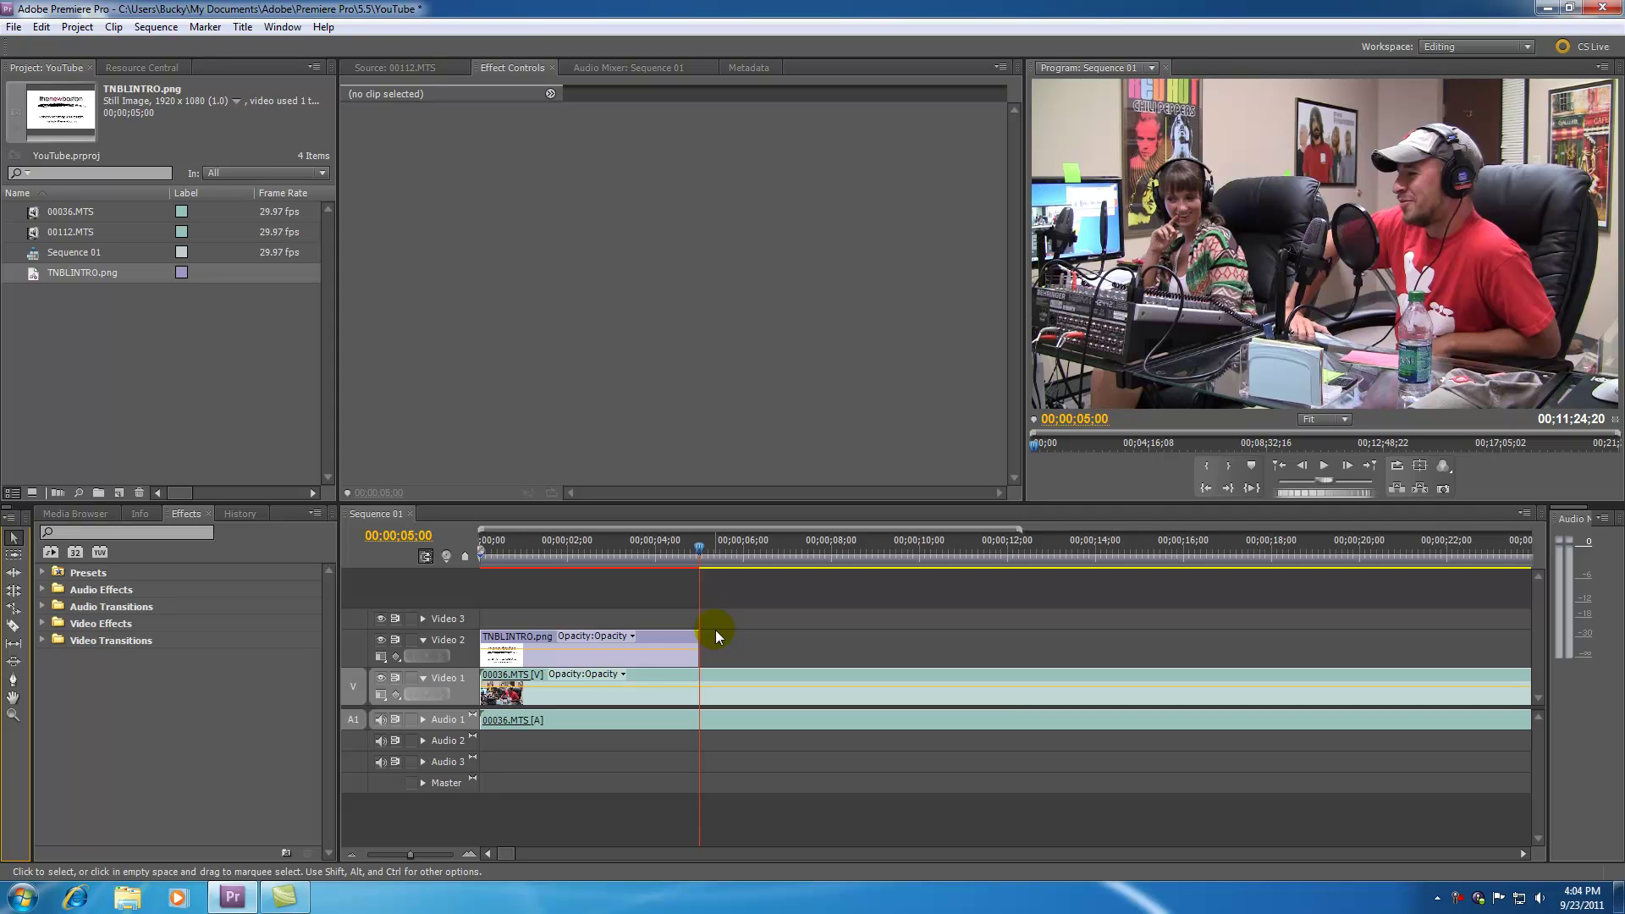
{"action": "left_click", "coordinate": [660, 636]}
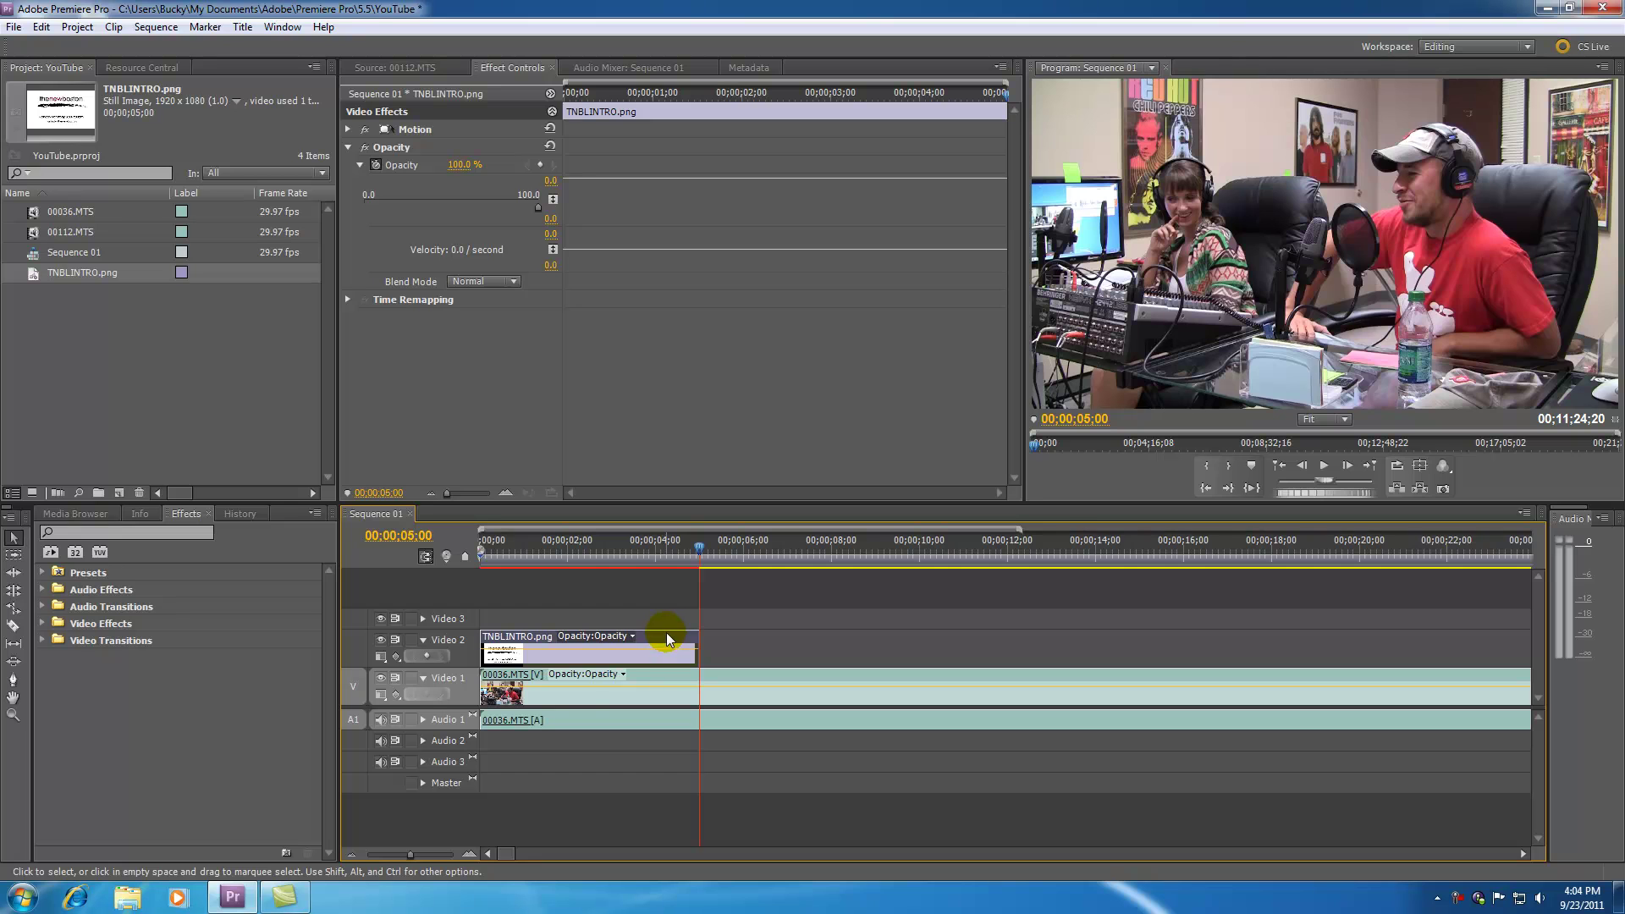
{"action": "left_click_drag", "start_coordinate": [523, 644], "coordinate": [671, 644]}
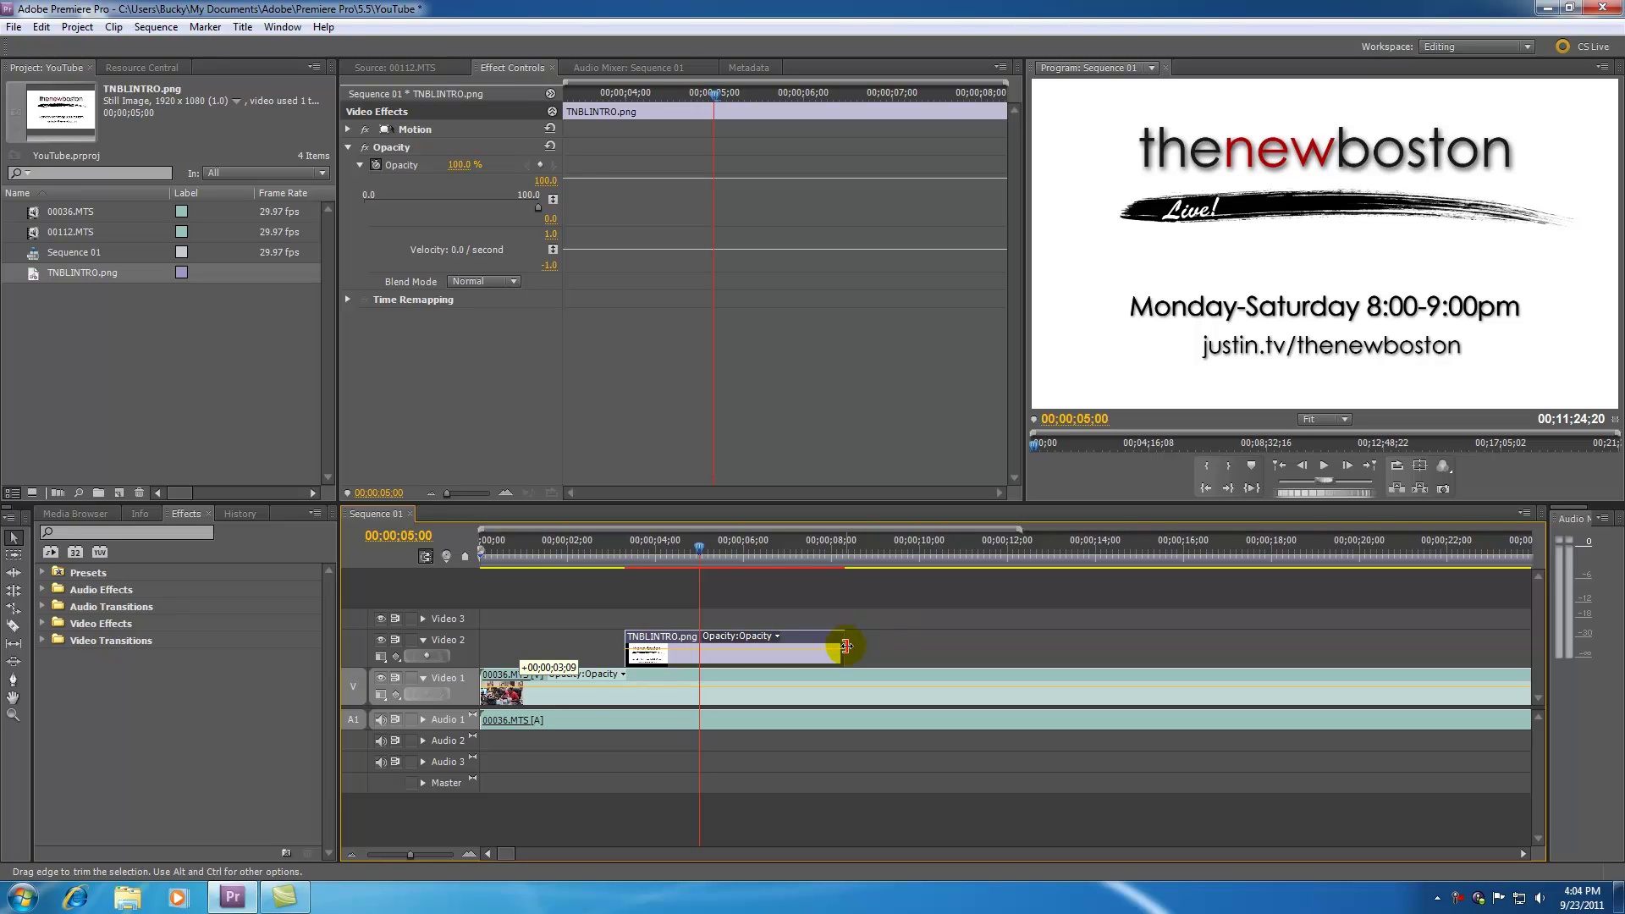
{"action": "left_click_drag", "start_coordinate": [652, 642], "coordinate": [499, 644]}
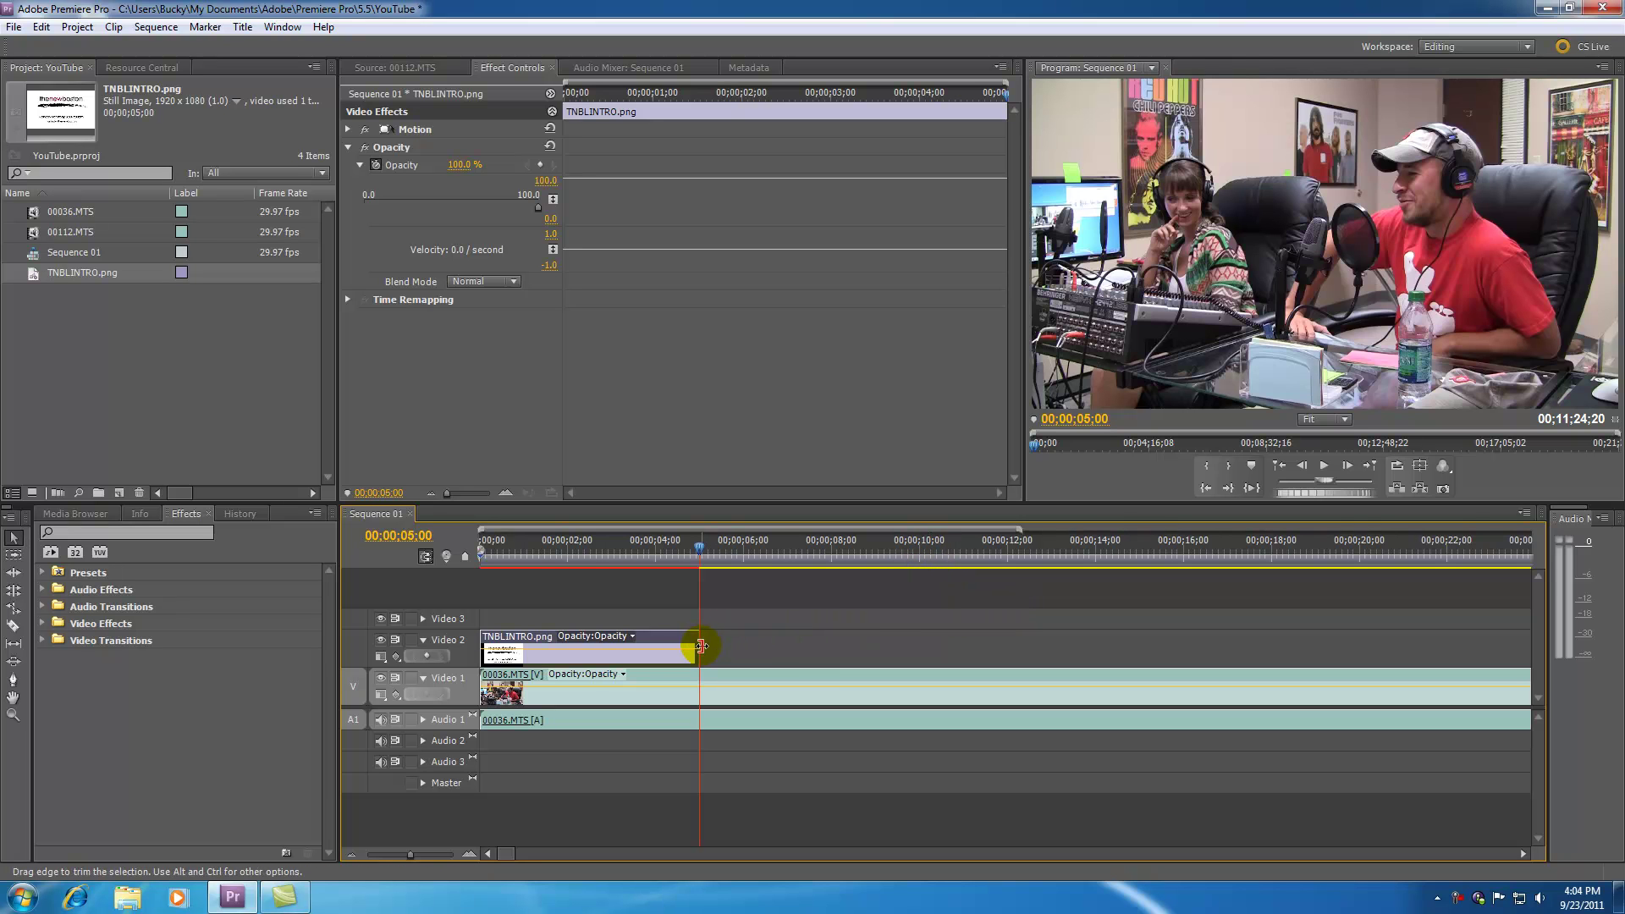
Extend the end of the TNBLINTRO.png clip on Video 2 to about 10 seconds.
{"action": "left_click_drag", "start_coordinate": [701, 646], "coordinate": [918, 656]}
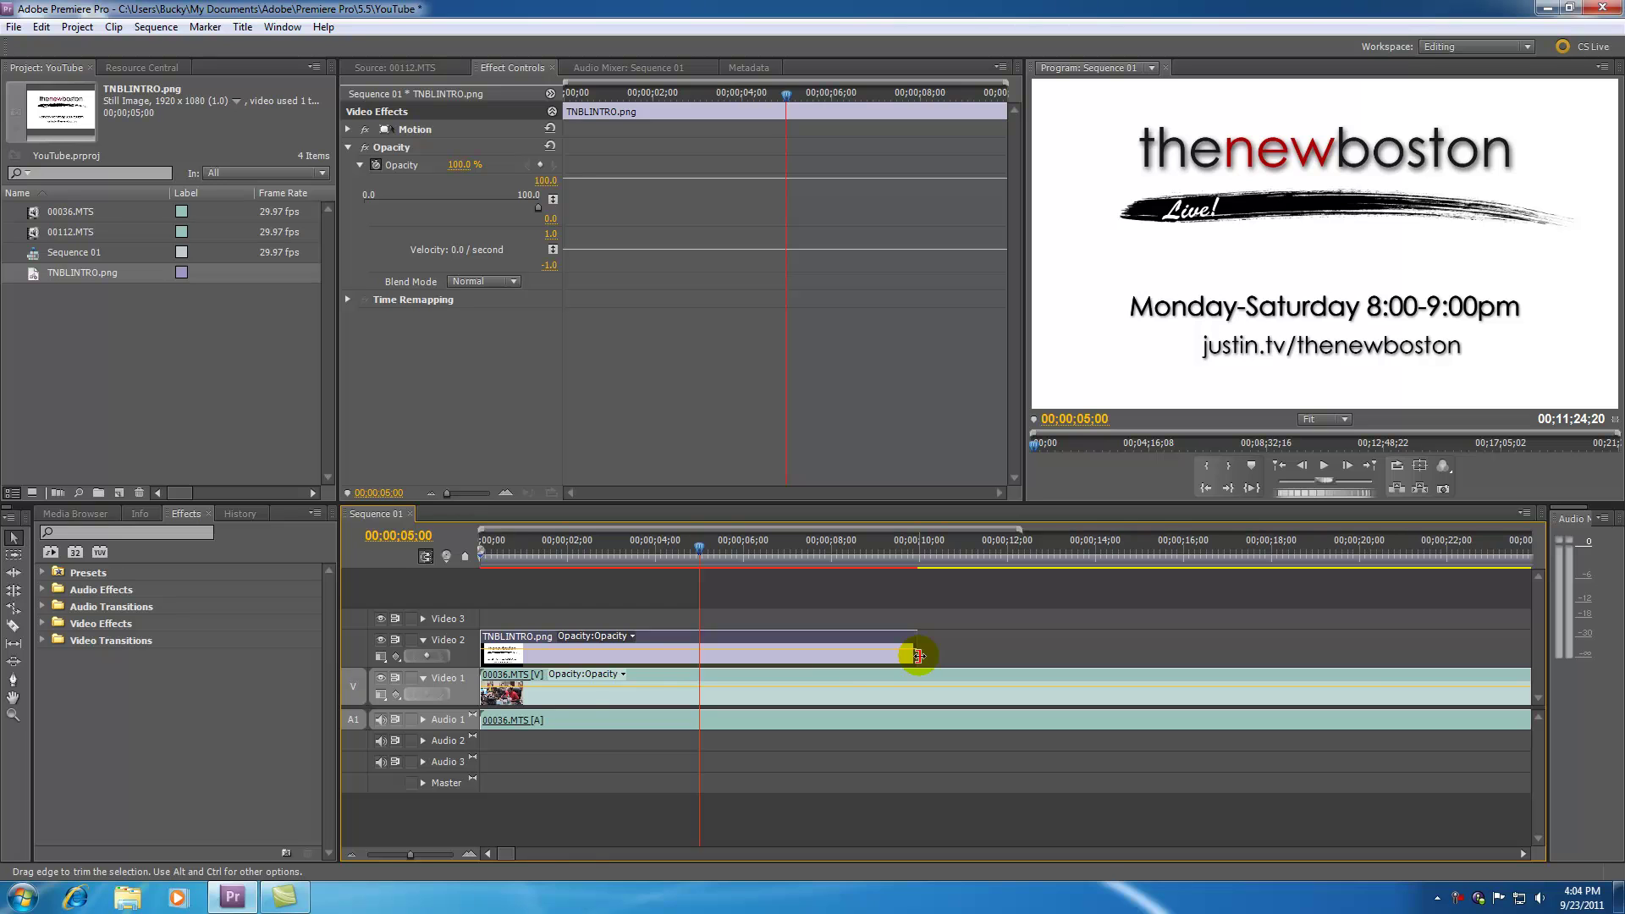
Try to extend the end of the 00036.MTS clip past its source length and return the playhead to the sequence start.
{"action": "left_click_drag", "start_coordinate": [410, 854], "coordinate": [379, 854]}
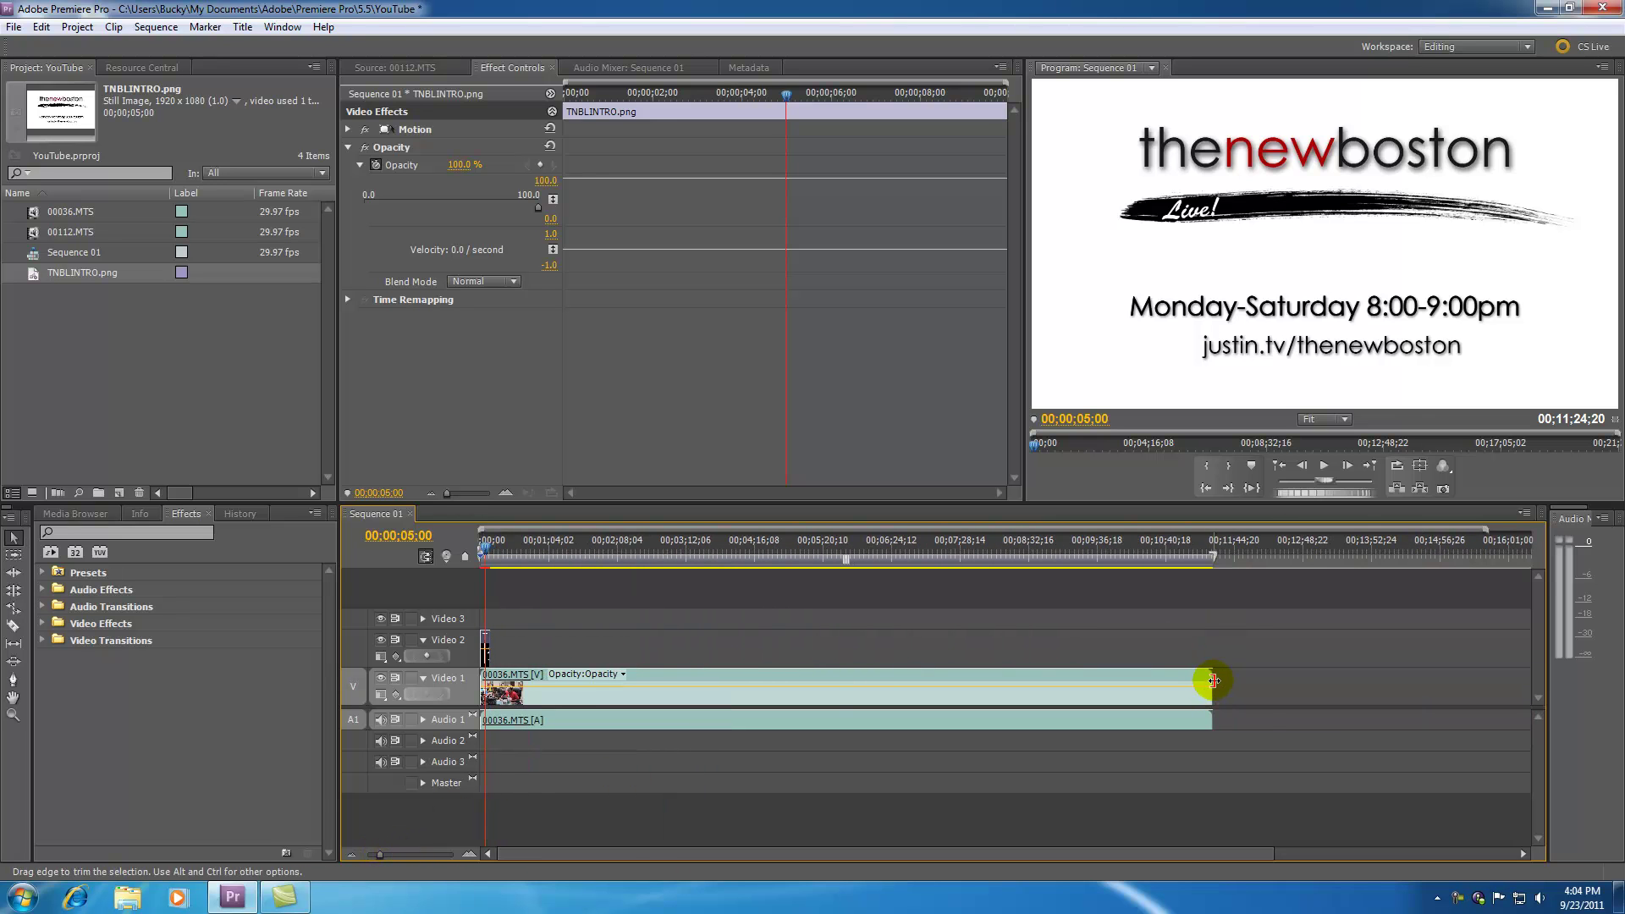
{"action": "left_click", "coordinate": [1213, 680]}
{"action": "left_click_drag", "start_coordinate": [1159, 550], "coordinate": [905, 587]}
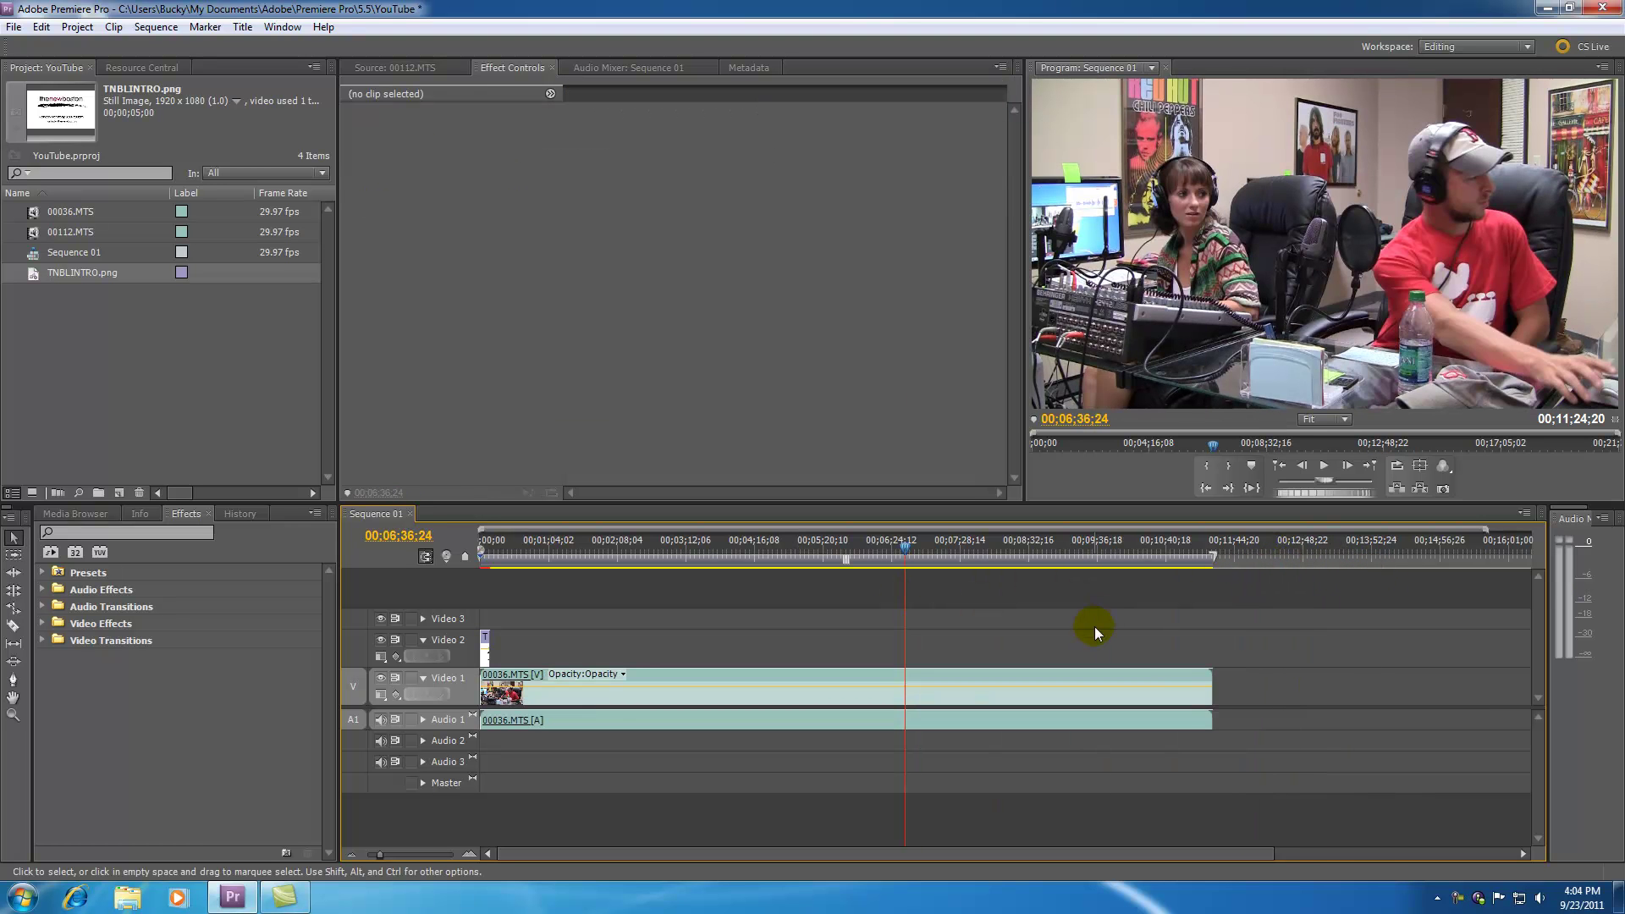
{"action": "mouse_move", "coordinate": [1207, 678]}
{"action": "left_mouse_down"}
{"action": "mouse_move", "coordinate": [902, 685]}
{"action": "mouse_move", "coordinate": [1407, 668]}
{"action": "mouse_move", "coordinate": [1233, 689]}
{"action": "mouse_move", "coordinate": [1215, 671]}
{"action": "left_mouse_up"}
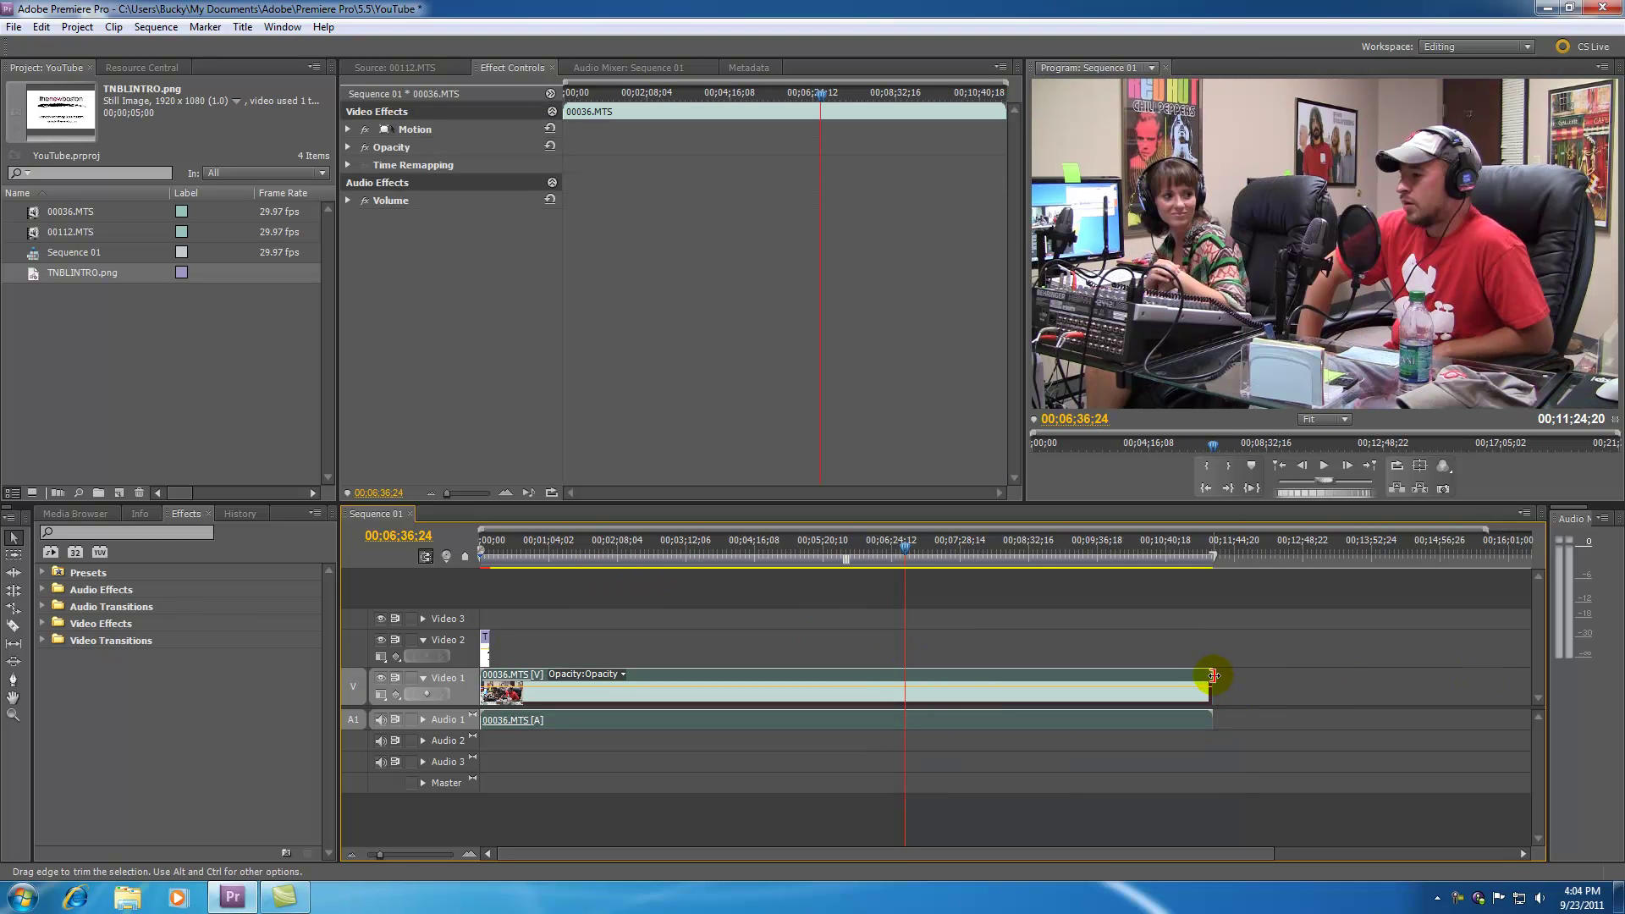
{"action": "left_click", "coordinate": [1373, 684]}
{"action": "left_click_drag", "start_coordinate": [897, 546], "coordinate": [480, 570]}
{"action": "left_click_drag", "start_coordinate": [381, 855], "coordinate": [408, 851]}
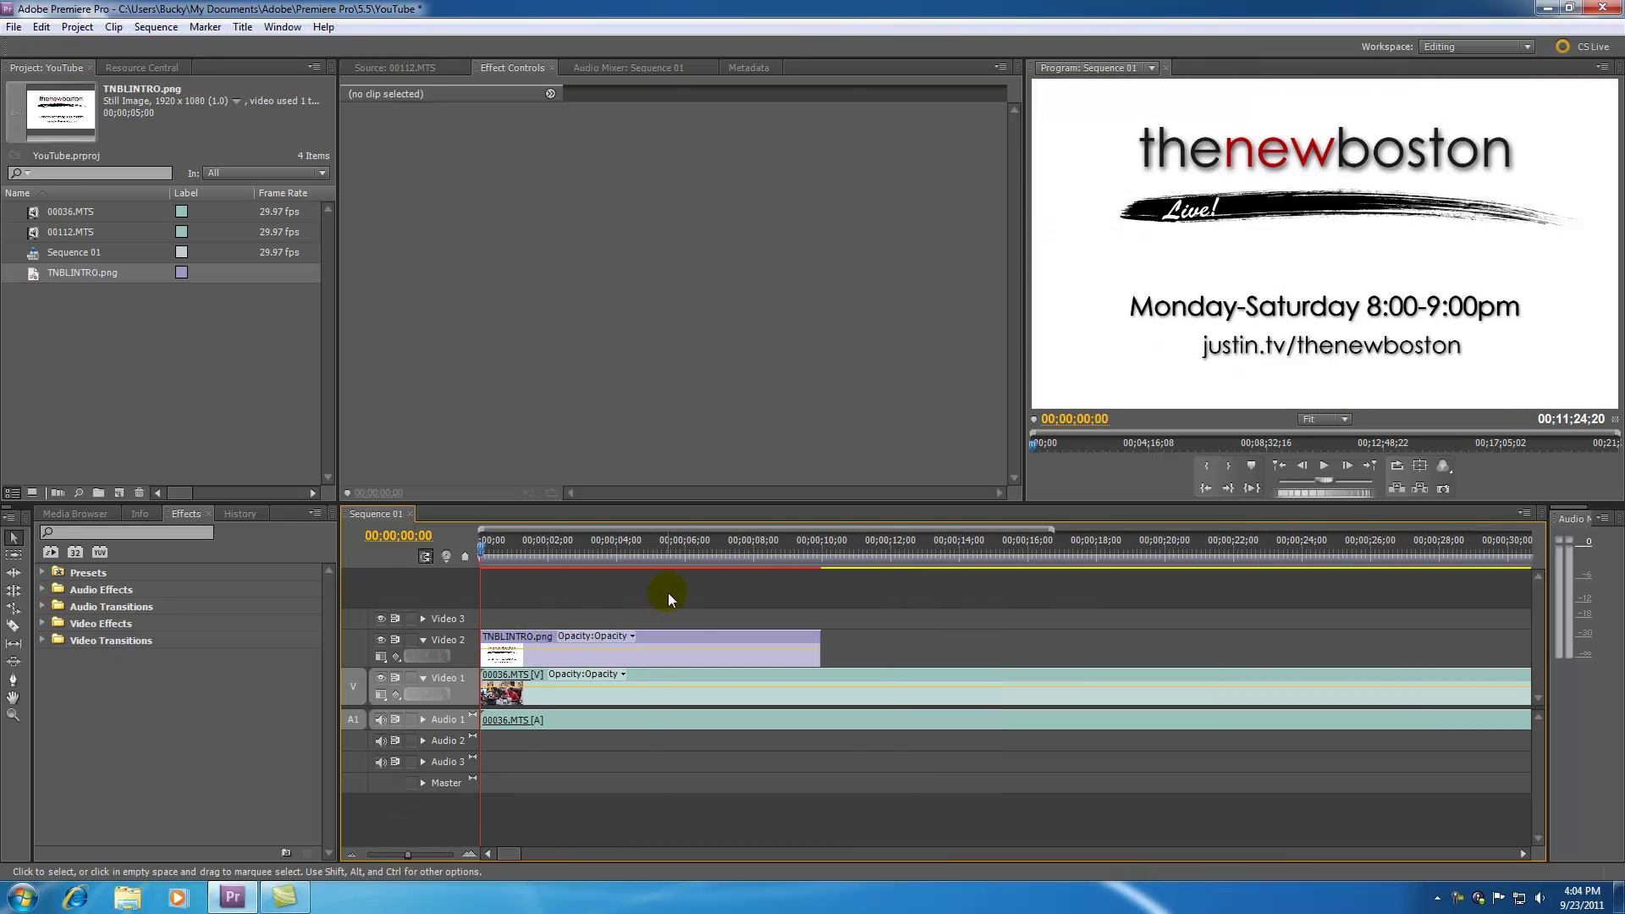
Place TNBLINTRO.png at the start of Video 1 and butt the 00036.MTS clip directly against its end.
{"action": "left_click", "coordinate": [692, 636]}
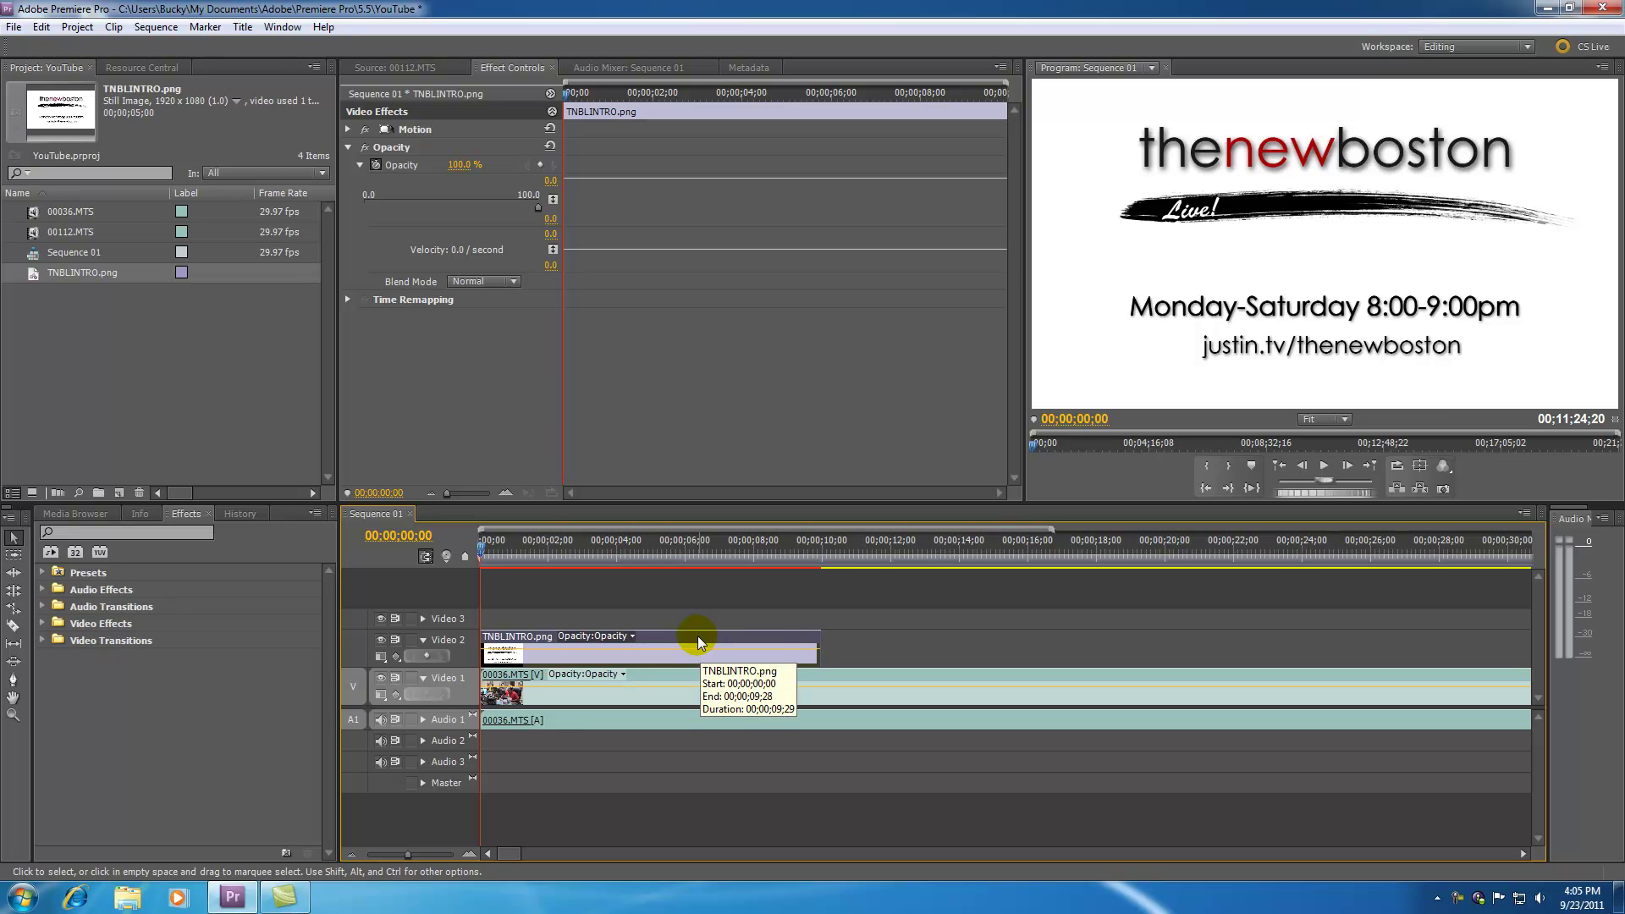
{"action": "left_click", "coordinate": [13, 542]}
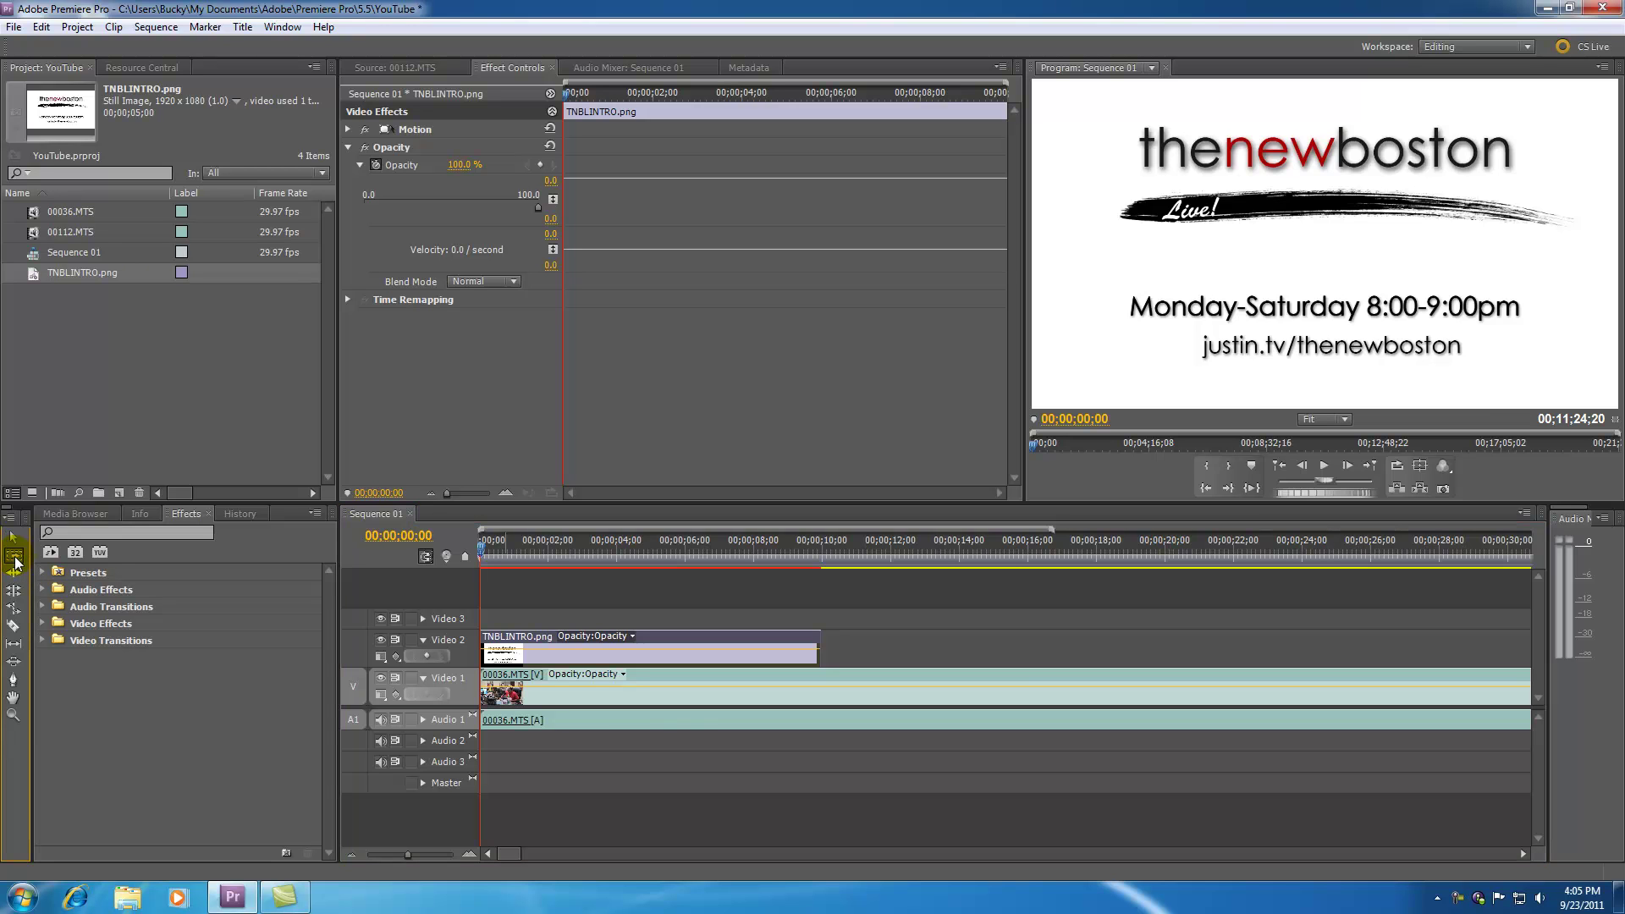
{"action": "left_click_drag", "start_coordinate": [689, 685], "coordinate": [1104, 679]}
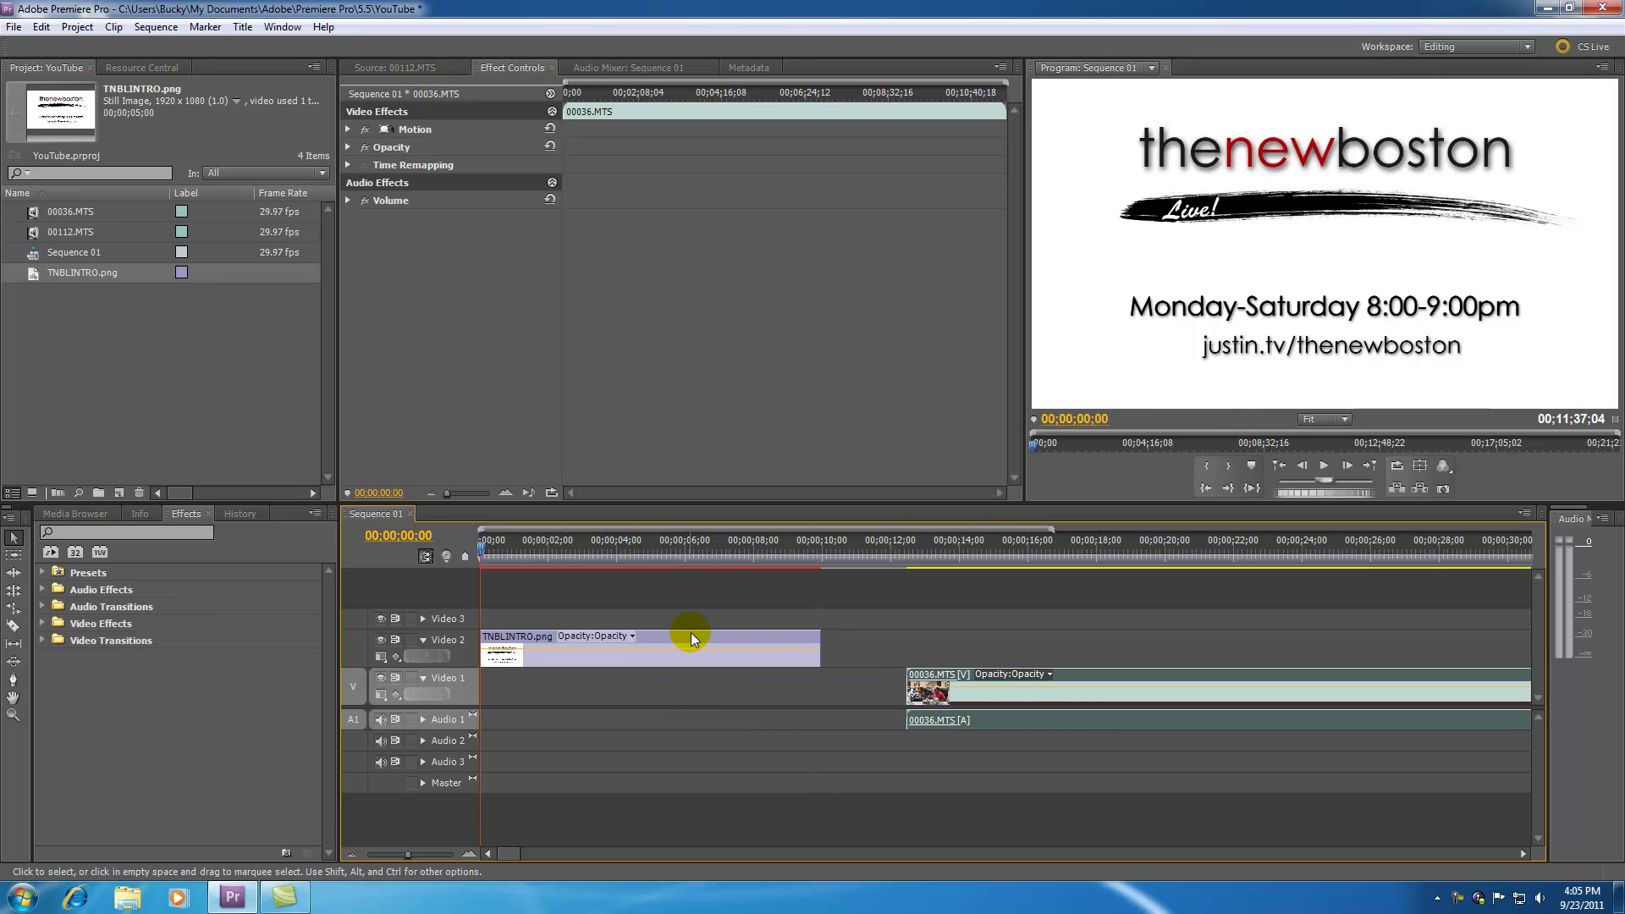
{"action": "left_click_drag", "start_coordinate": [702, 641], "coordinate": [708, 682]}
{"action": "left_click_drag", "start_coordinate": [901, 675], "coordinate": [846, 675]}
{"action": "left_click", "coordinate": [739, 613]}
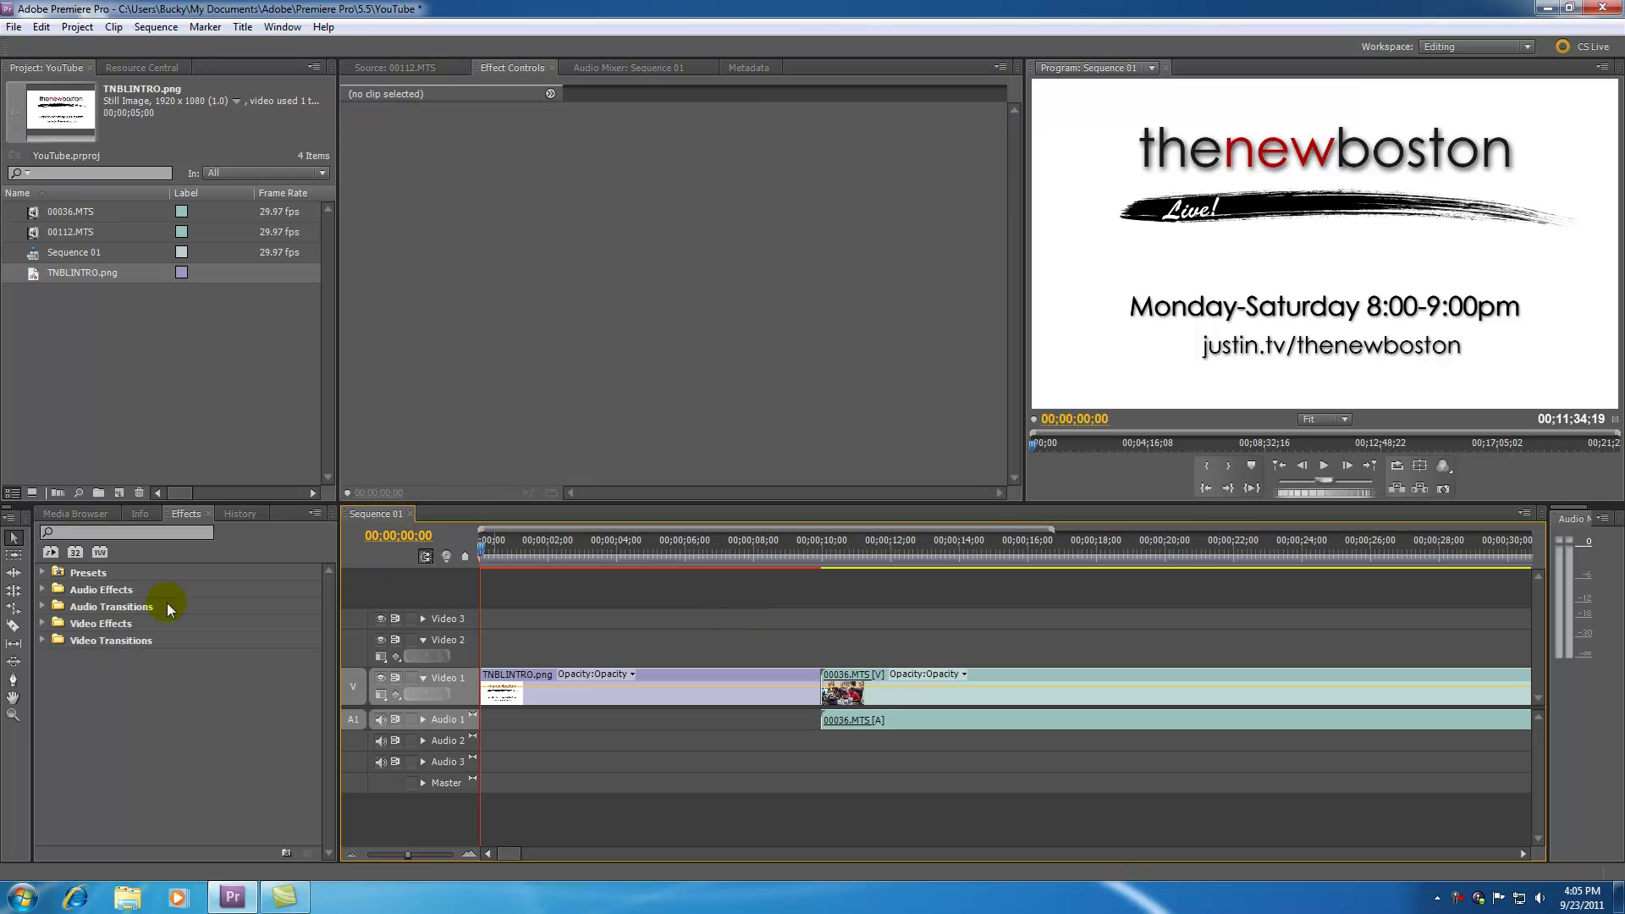
Select the two Video 1 clips individually, select both with the Track Select tool, clear the selection and reactivate the Selection tool.
{"action": "left_click", "coordinate": [13, 537]}
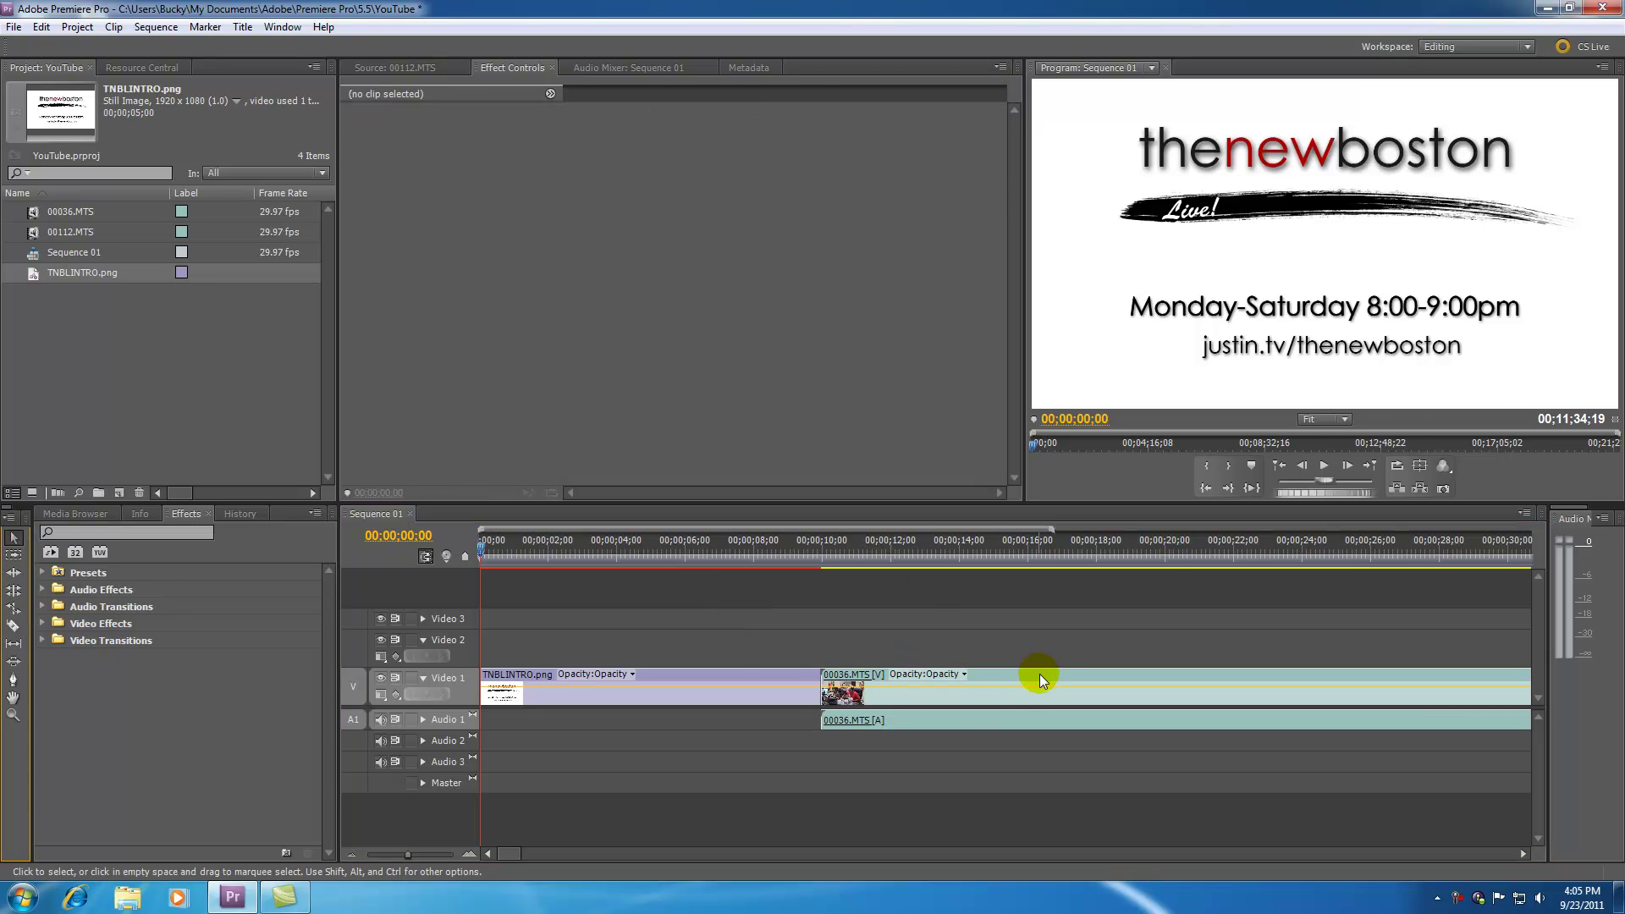
{"action": "left_click", "coordinate": [791, 677]}
{"action": "left_click", "coordinate": [1018, 675]}
{"action": "left_click", "coordinate": [738, 587]}
{"action": "left_click", "coordinate": [14, 557]}
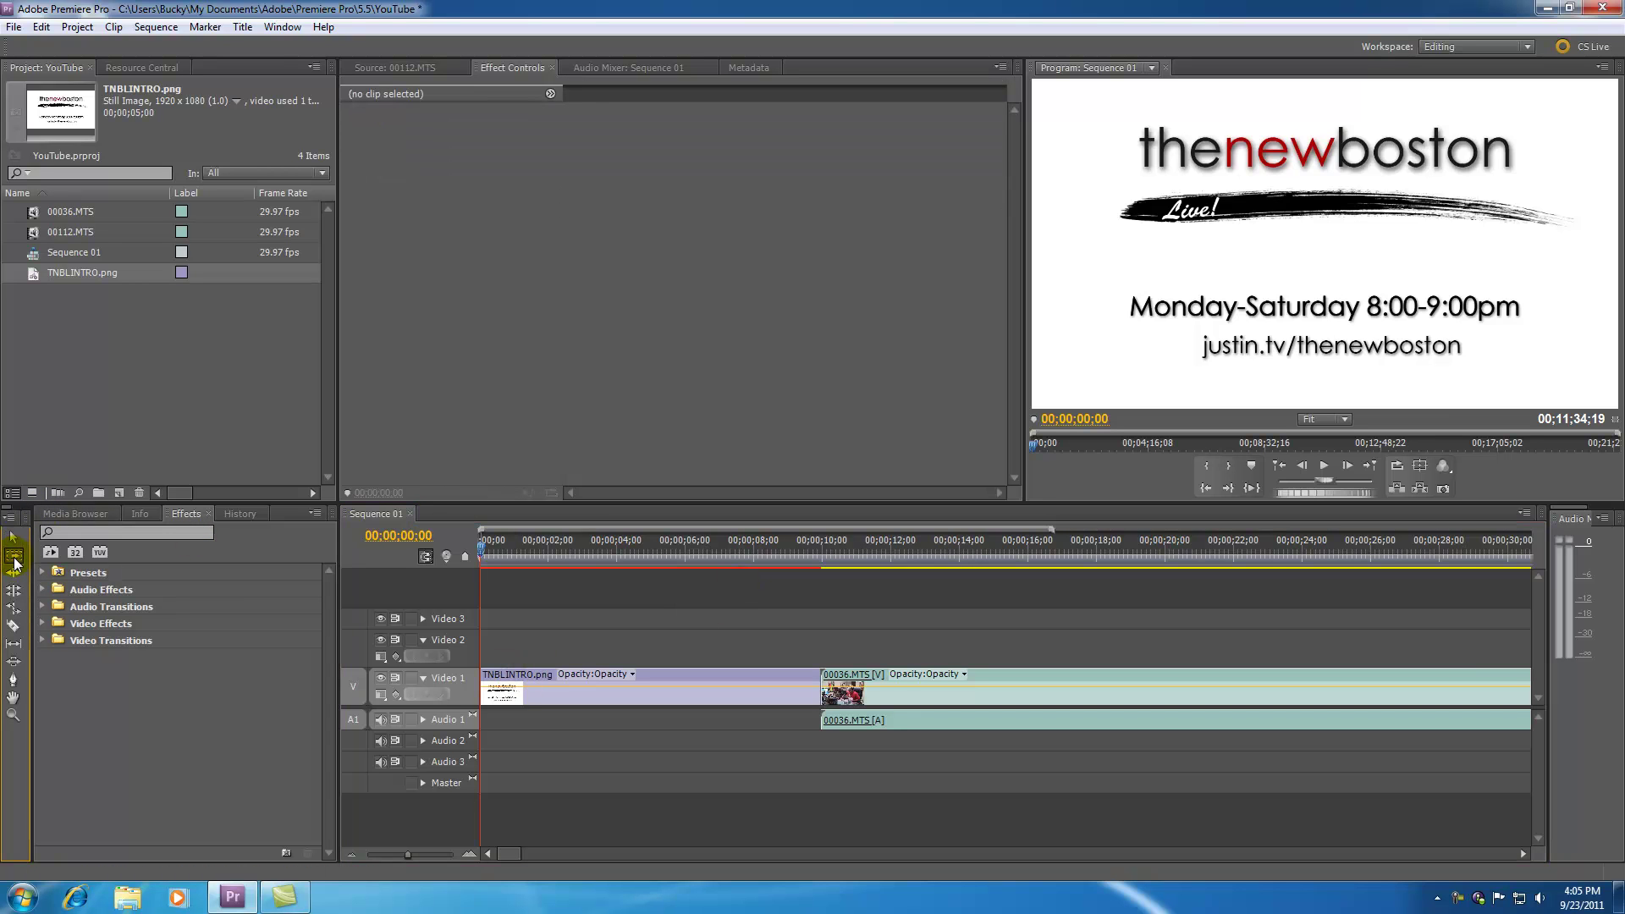
{"action": "left_click", "coordinate": [685, 675]}
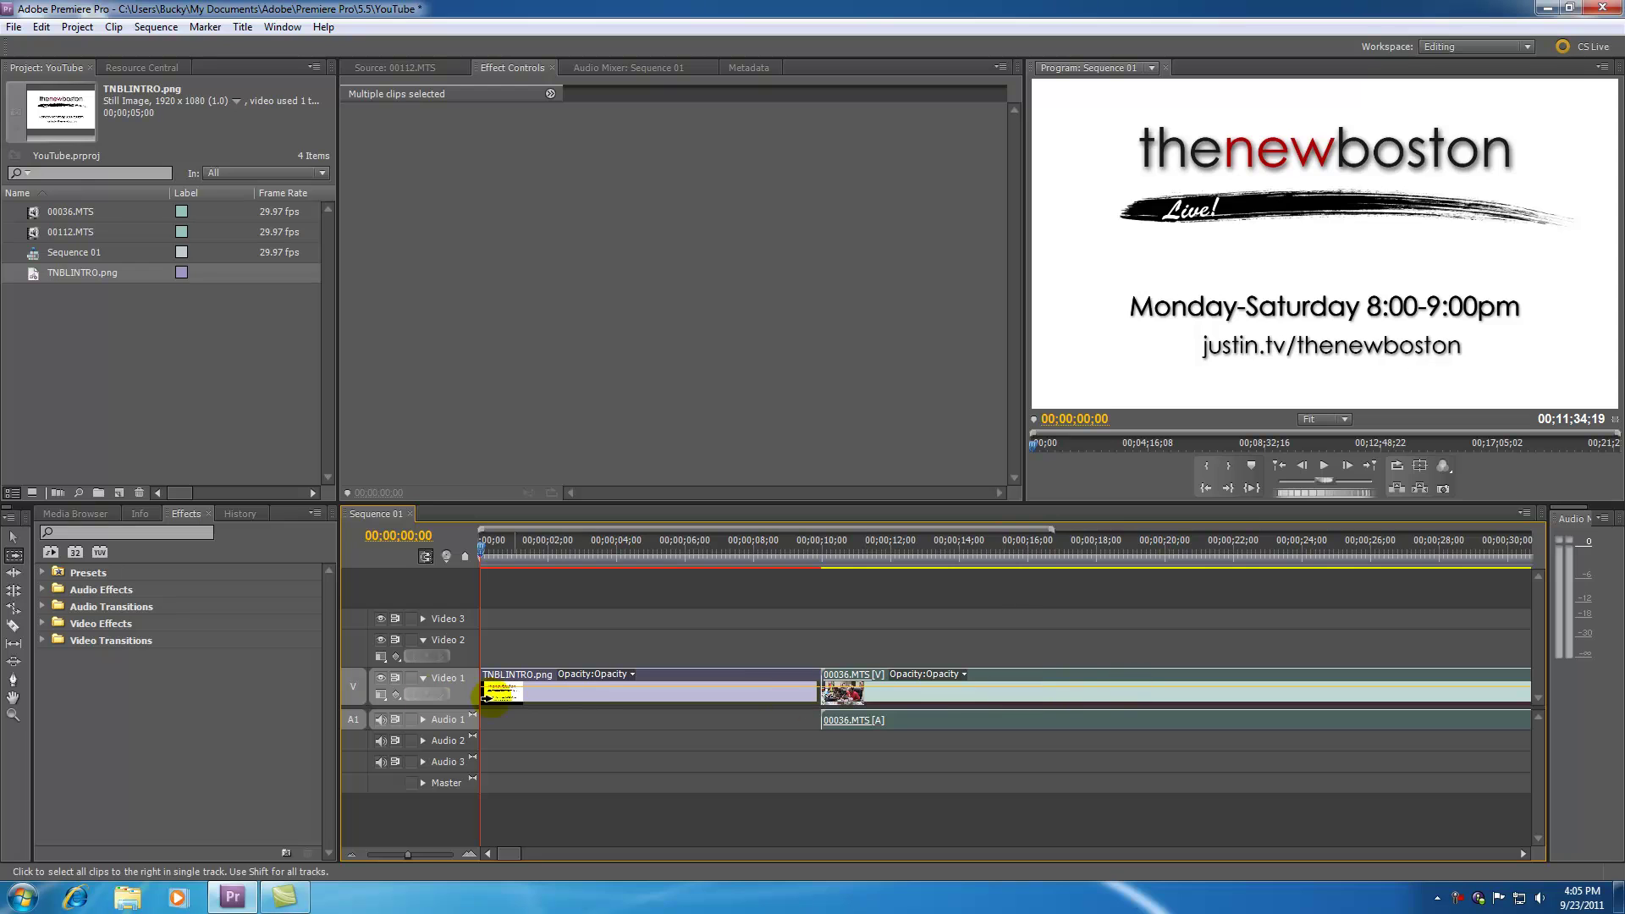
{"action": "left_click", "coordinate": [617, 648]}
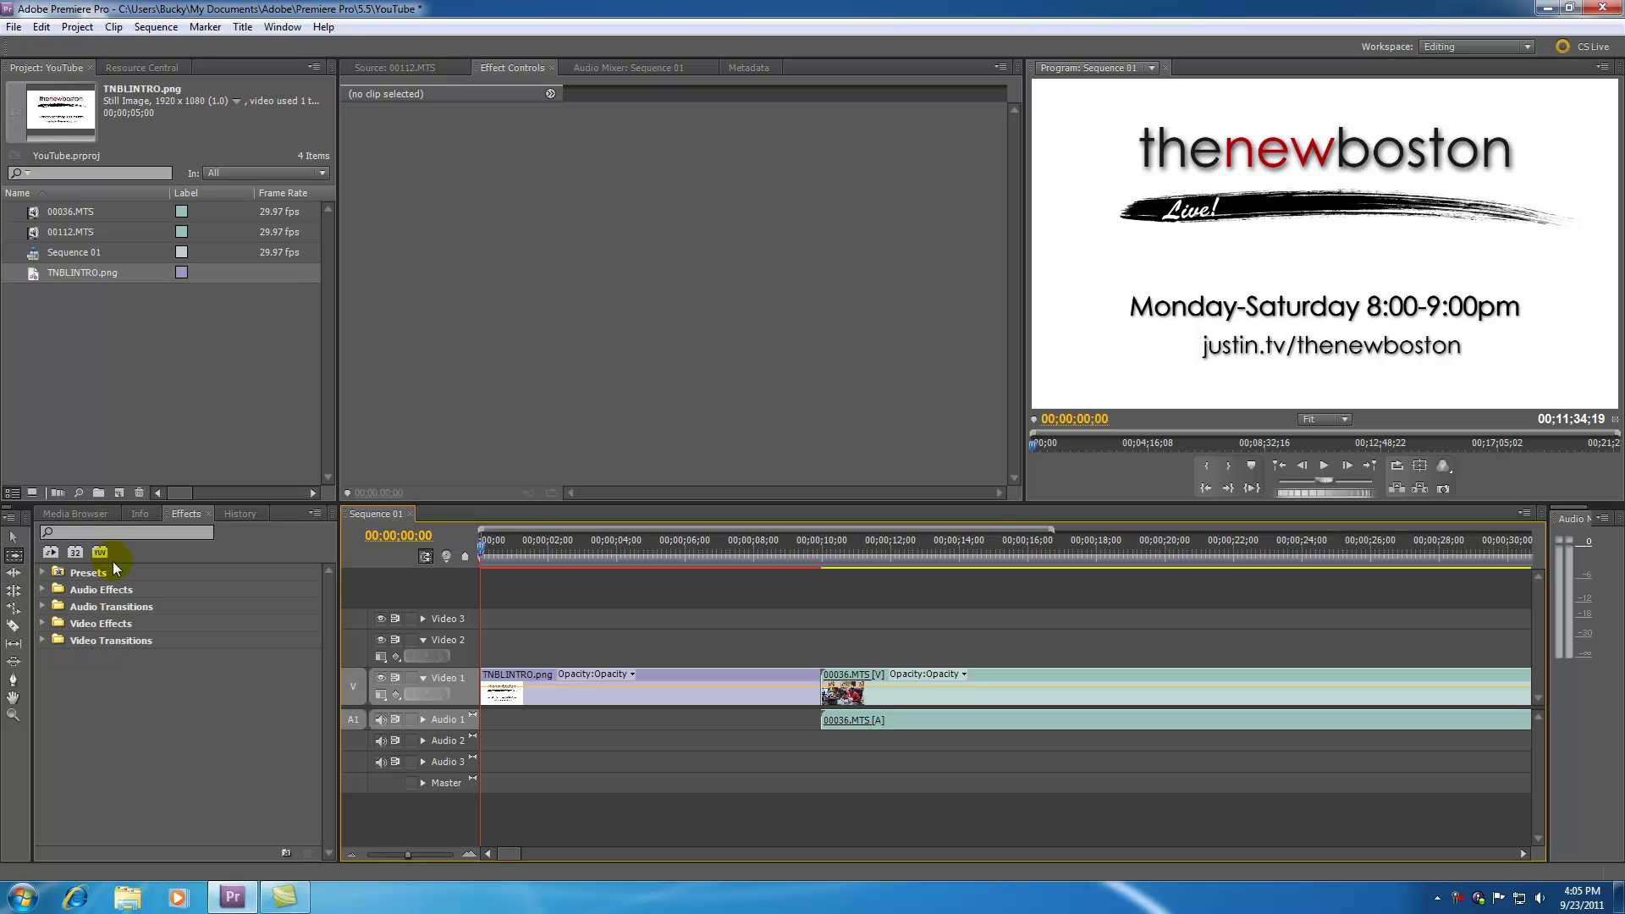
{"action": "left_click", "coordinate": [14, 537]}
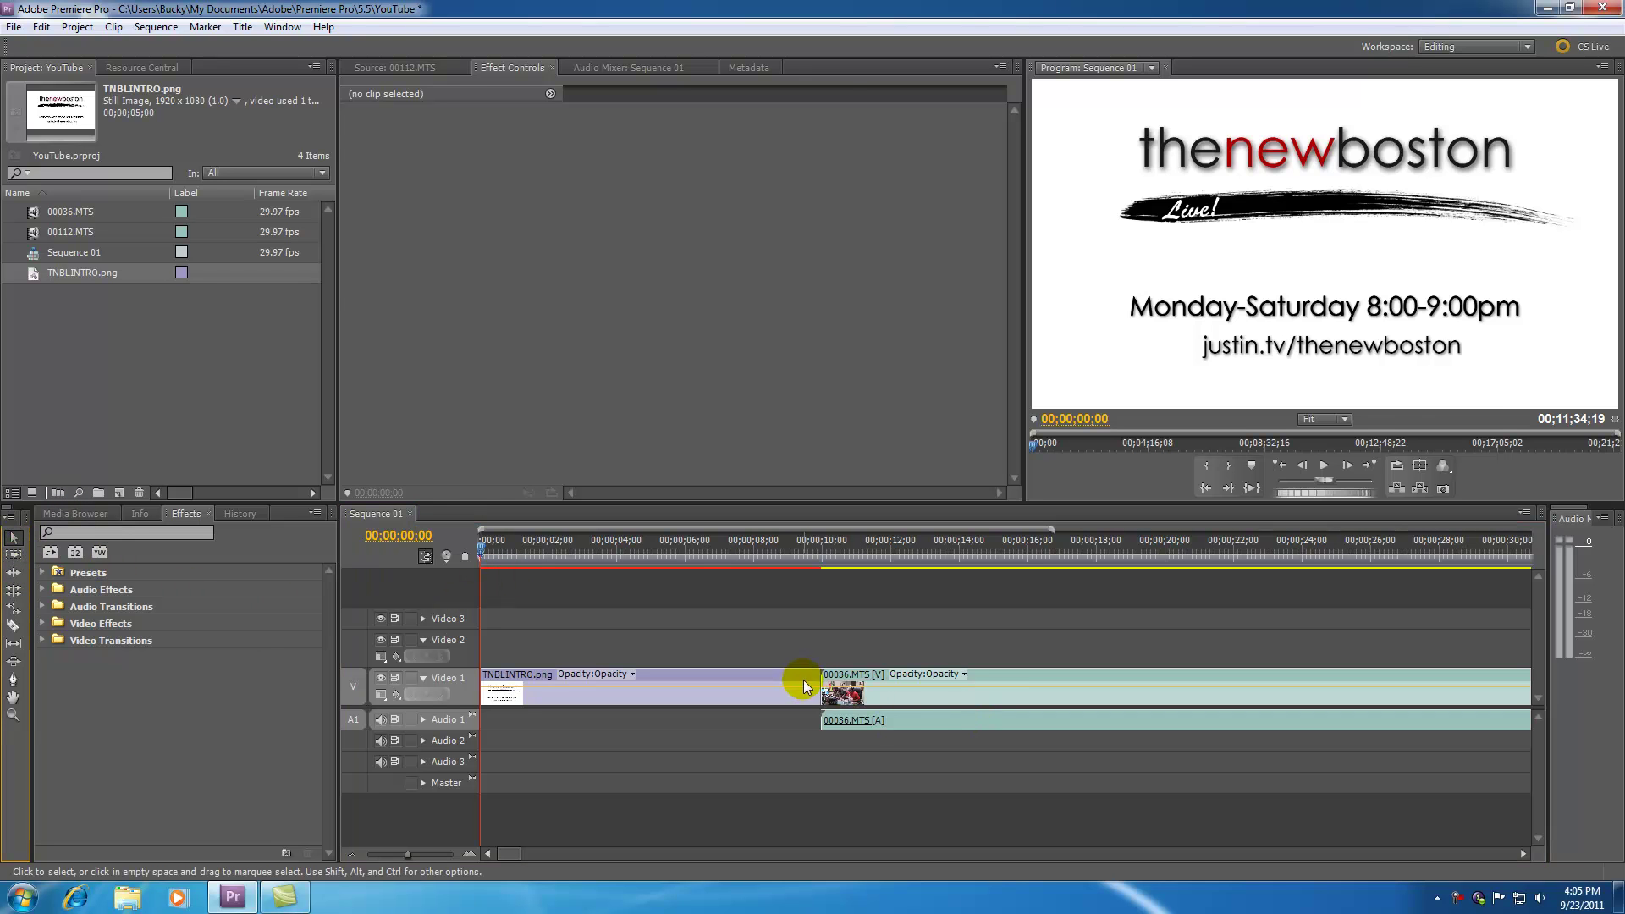
Restore TNBLINTRO.png to Video 2 above 00036.MTS and trim 00036.MTS to the intro's length by cutting it and deleting the remainder.
{"action": "left_click_drag", "start_coordinate": [795, 670], "coordinate": [474, 687]}
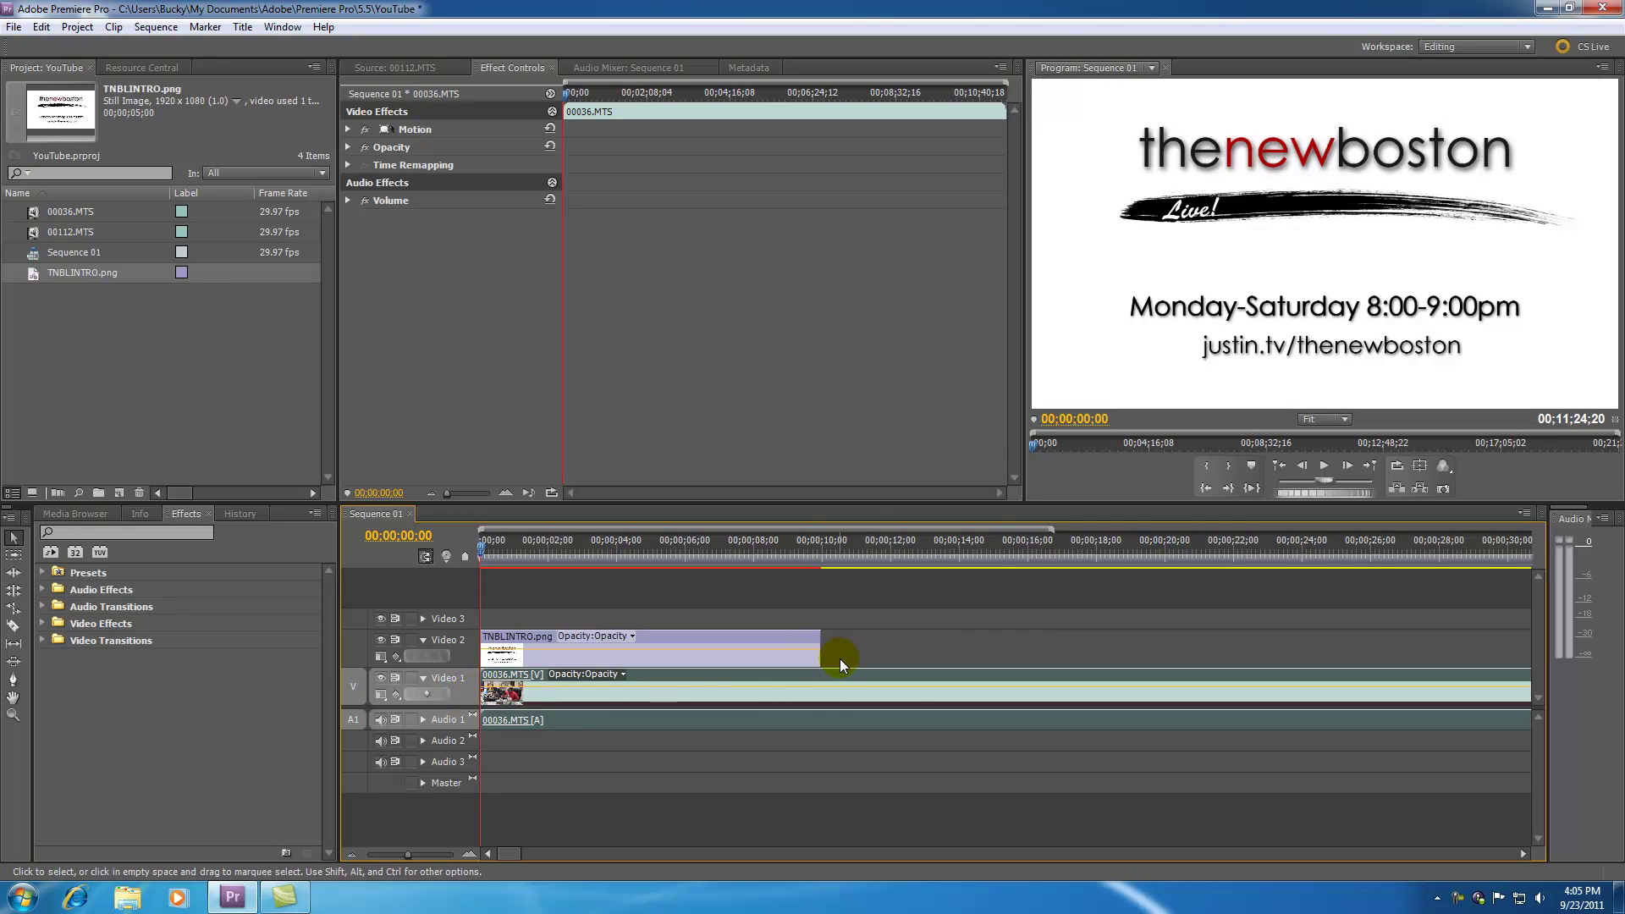
{"action": "key", "text": "c"}
{"action": "left_click", "coordinate": [823, 681]}
{"action": "key", "text": "v"}
{"action": "left_click", "coordinate": [967, 718]}
{"action": "key", "text": "Delete"}
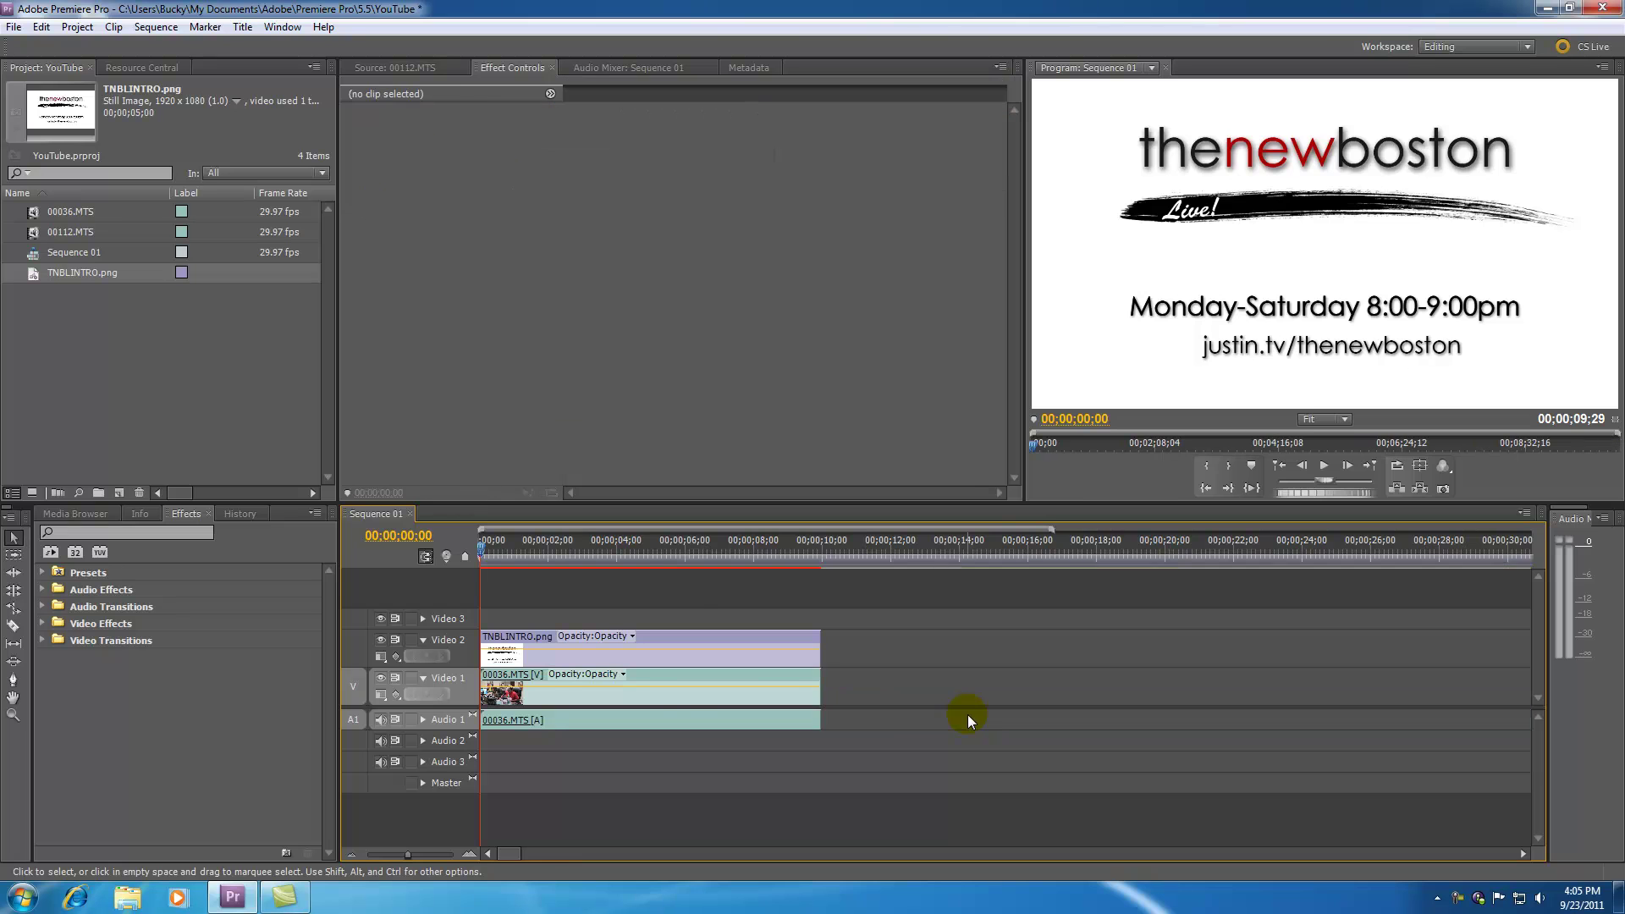
Move TNBLINTRO.png to the start of Video 1 with the shortened 00036.MTS clip placed directly after it.
{"action": "left_click_drag", "start_coordinate": [724, 677], "coordinate": [886, 663]}
{"action": "left_click_drag", "start_coordinate": [799, 635], "coordinate": [852, 682]}
Ripple-trim the end of TNBLINTRO.png to the playhead at 00;00;05;01 and restore the clip to about 10 seconds.
{"action": "left_click_drag", "start_coordinate": [725, 550], "coordinate": [670, 611]}
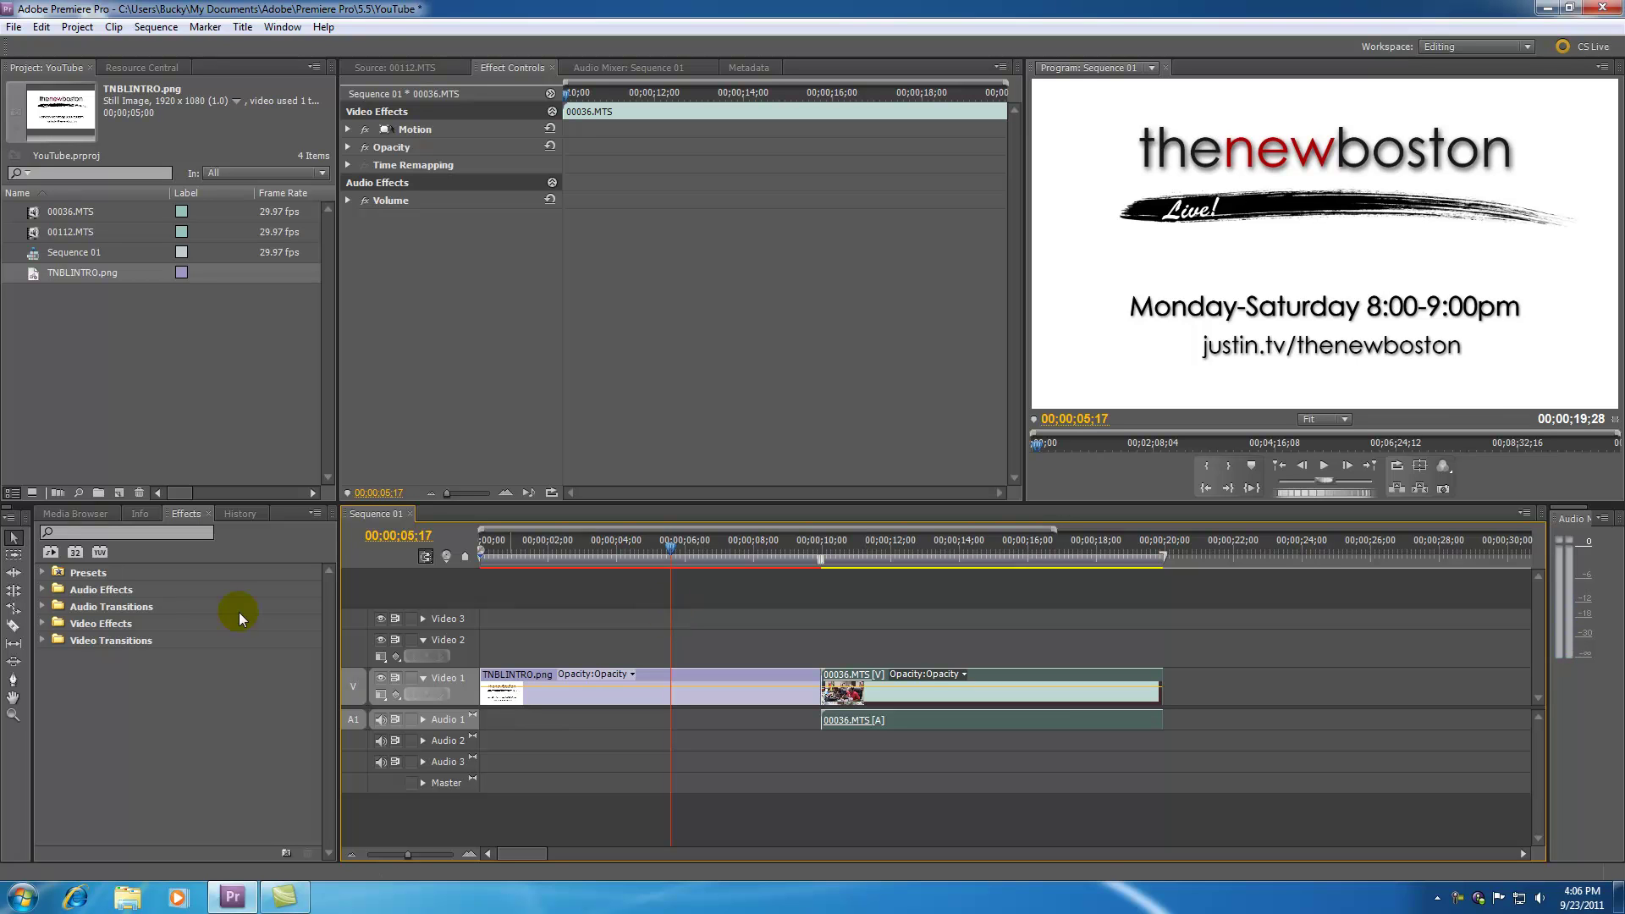
{"action": "left_click", "coordinate": [13, 575]}
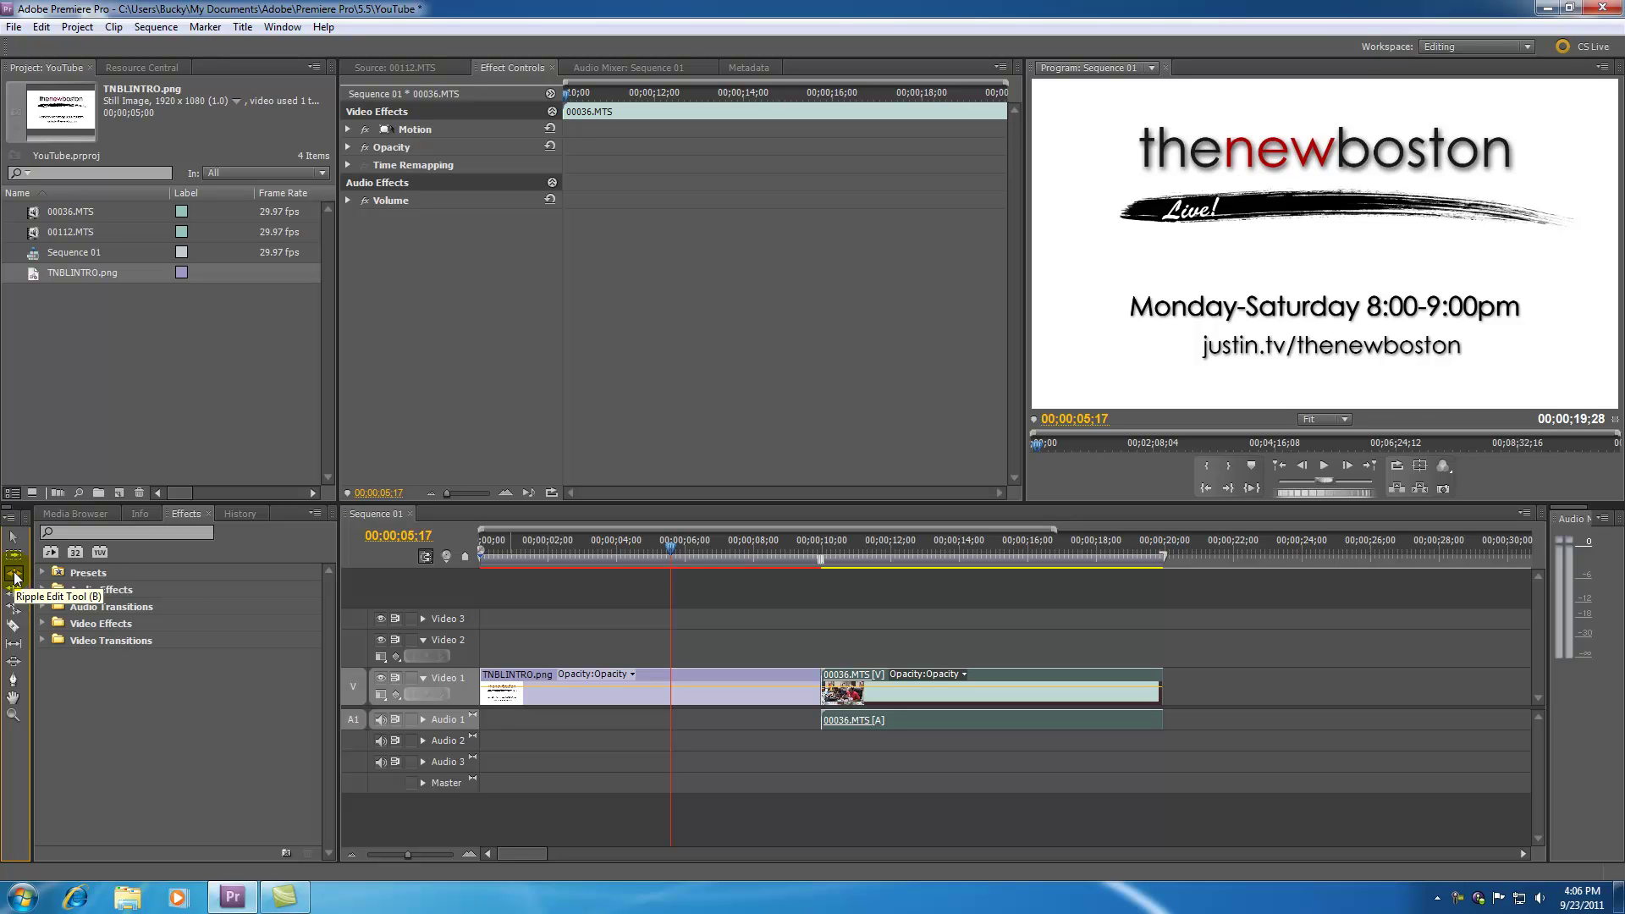
{"action": "left_click", "coordinate": [14, 575]}
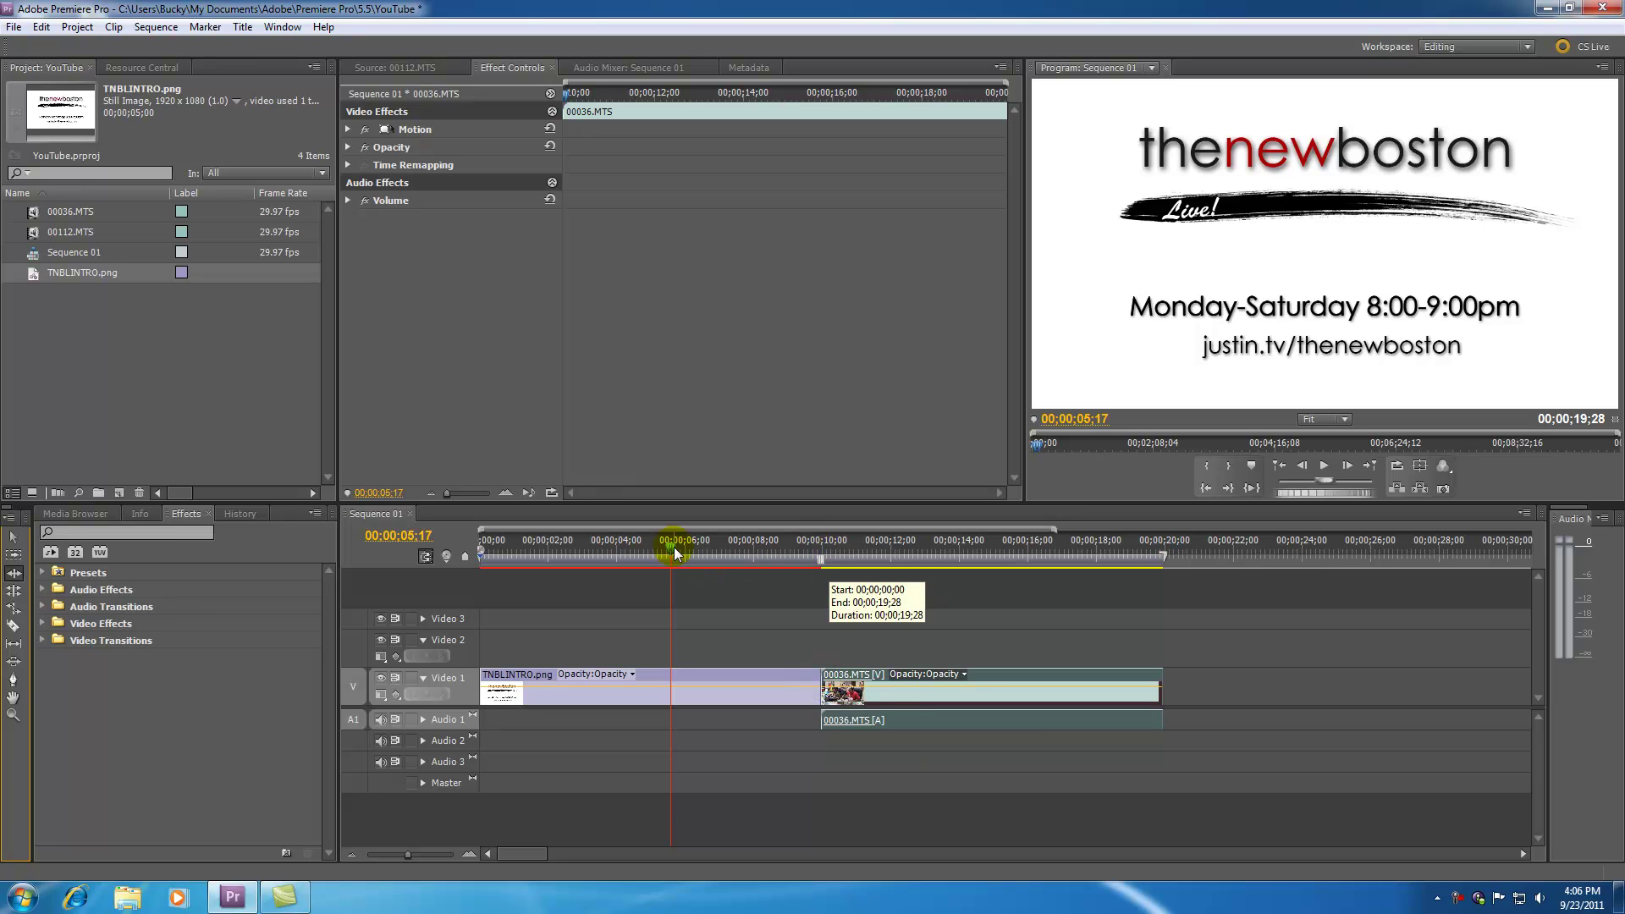
{"action": "left_click", "coordinate": [643, 551]}
{"action": "left_click_drag", "start_coordinate": [642, 552], "coordinate": [651, 551]}
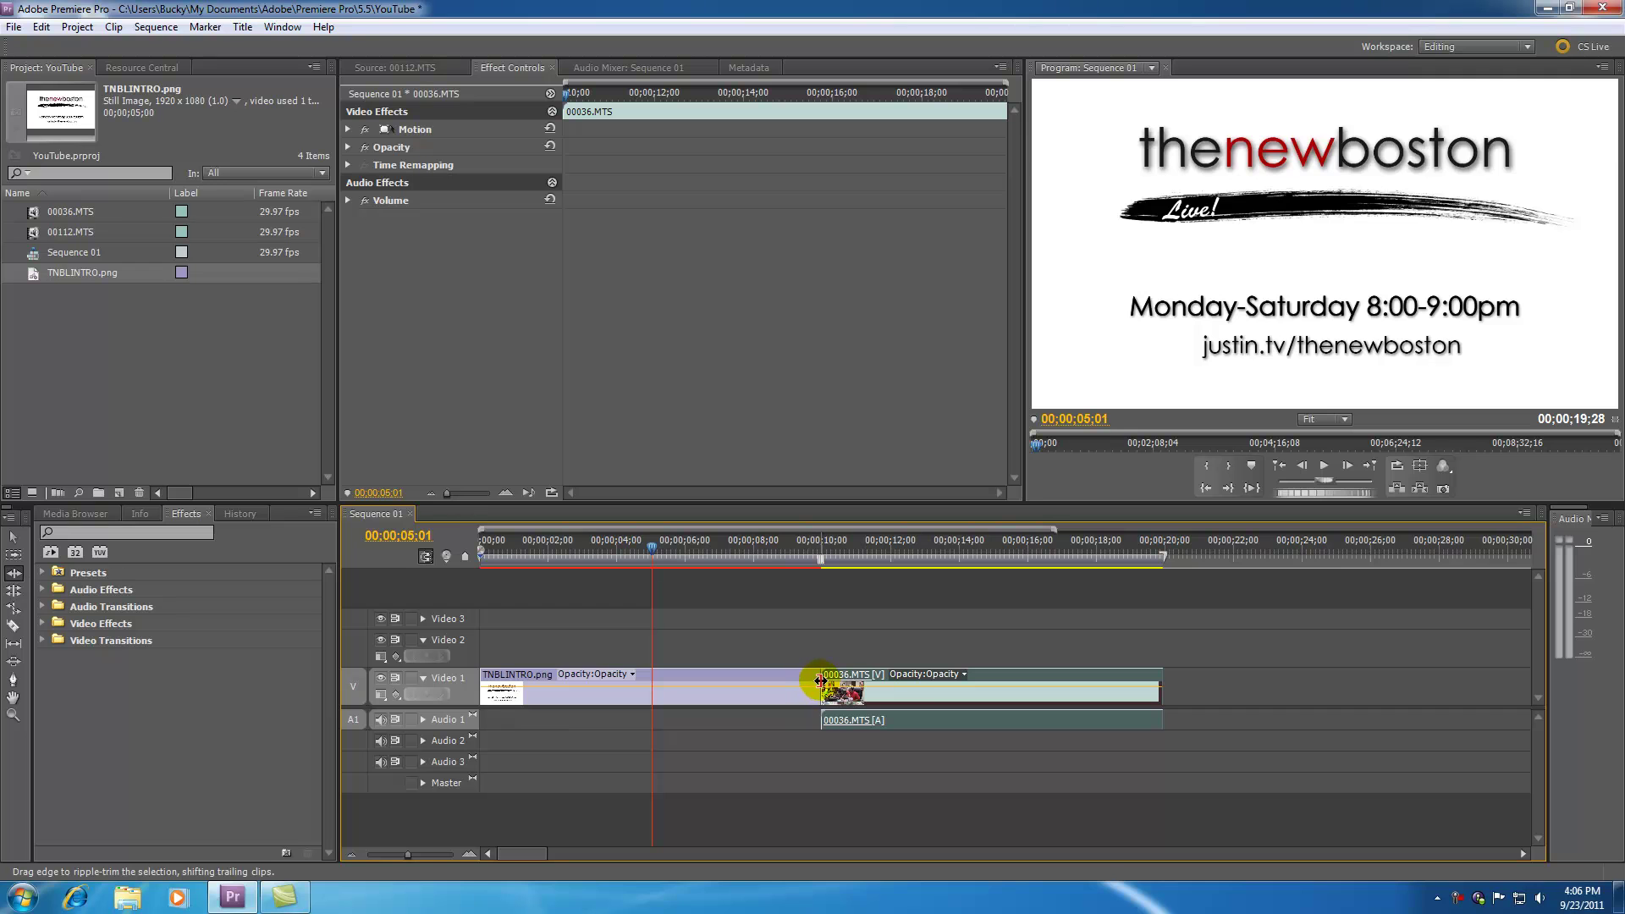
{"action": "left_click_drag", "start_coordinate": [819, 680], "coordinate": [651, 690]}
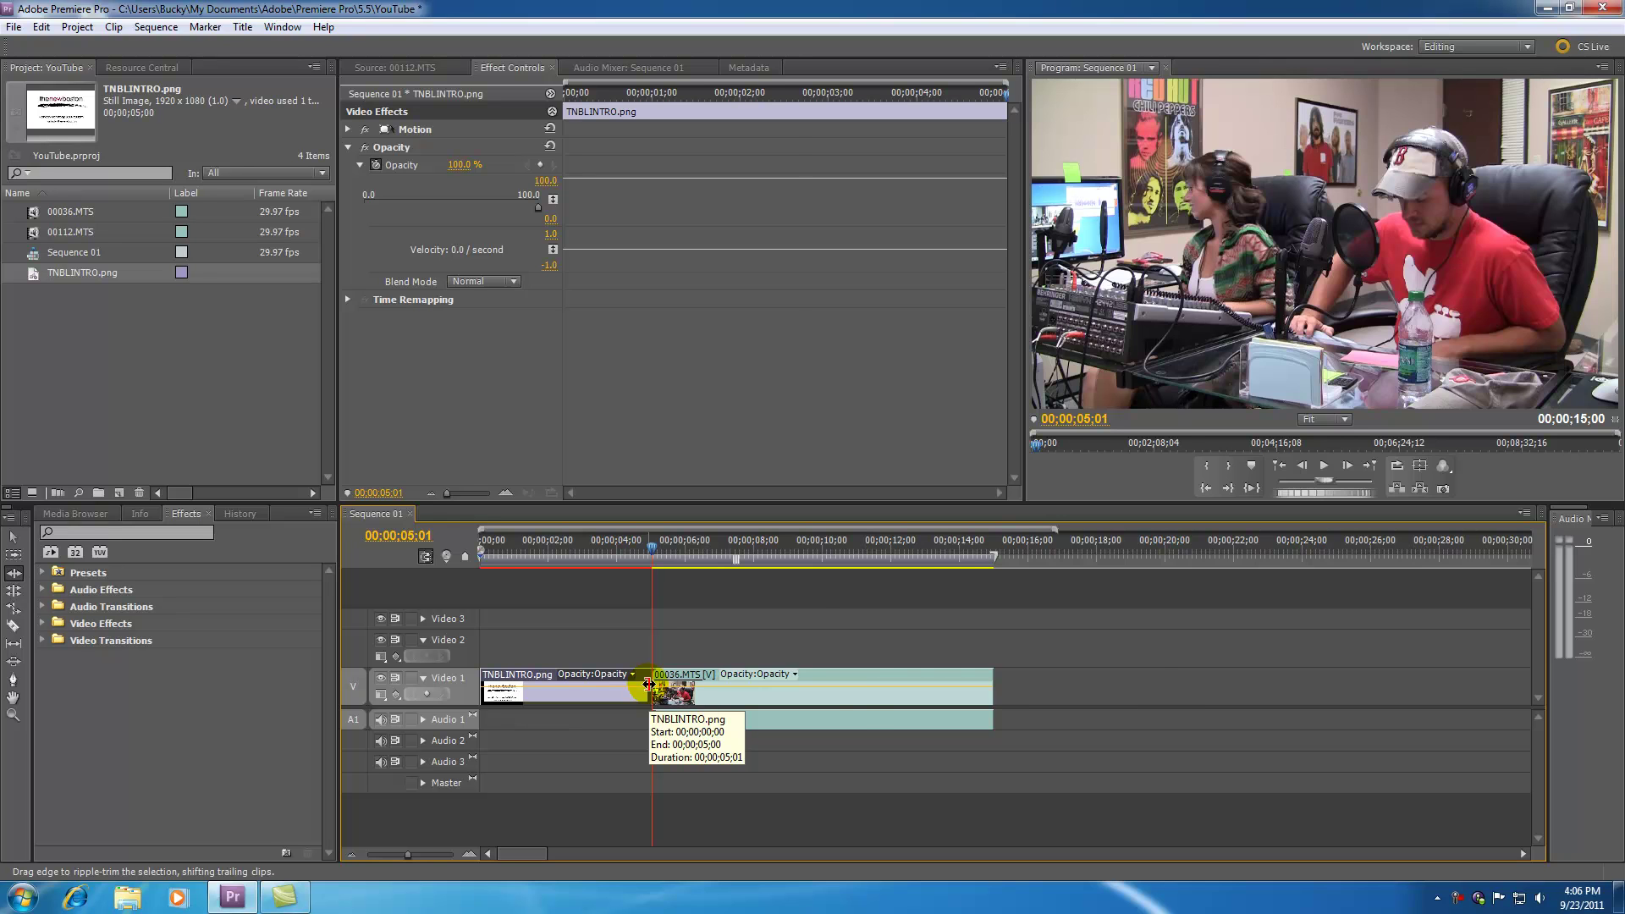
{"action": "left_click_drag", "start_coordinate": [647, 684], "coordinate": [819, 683]}
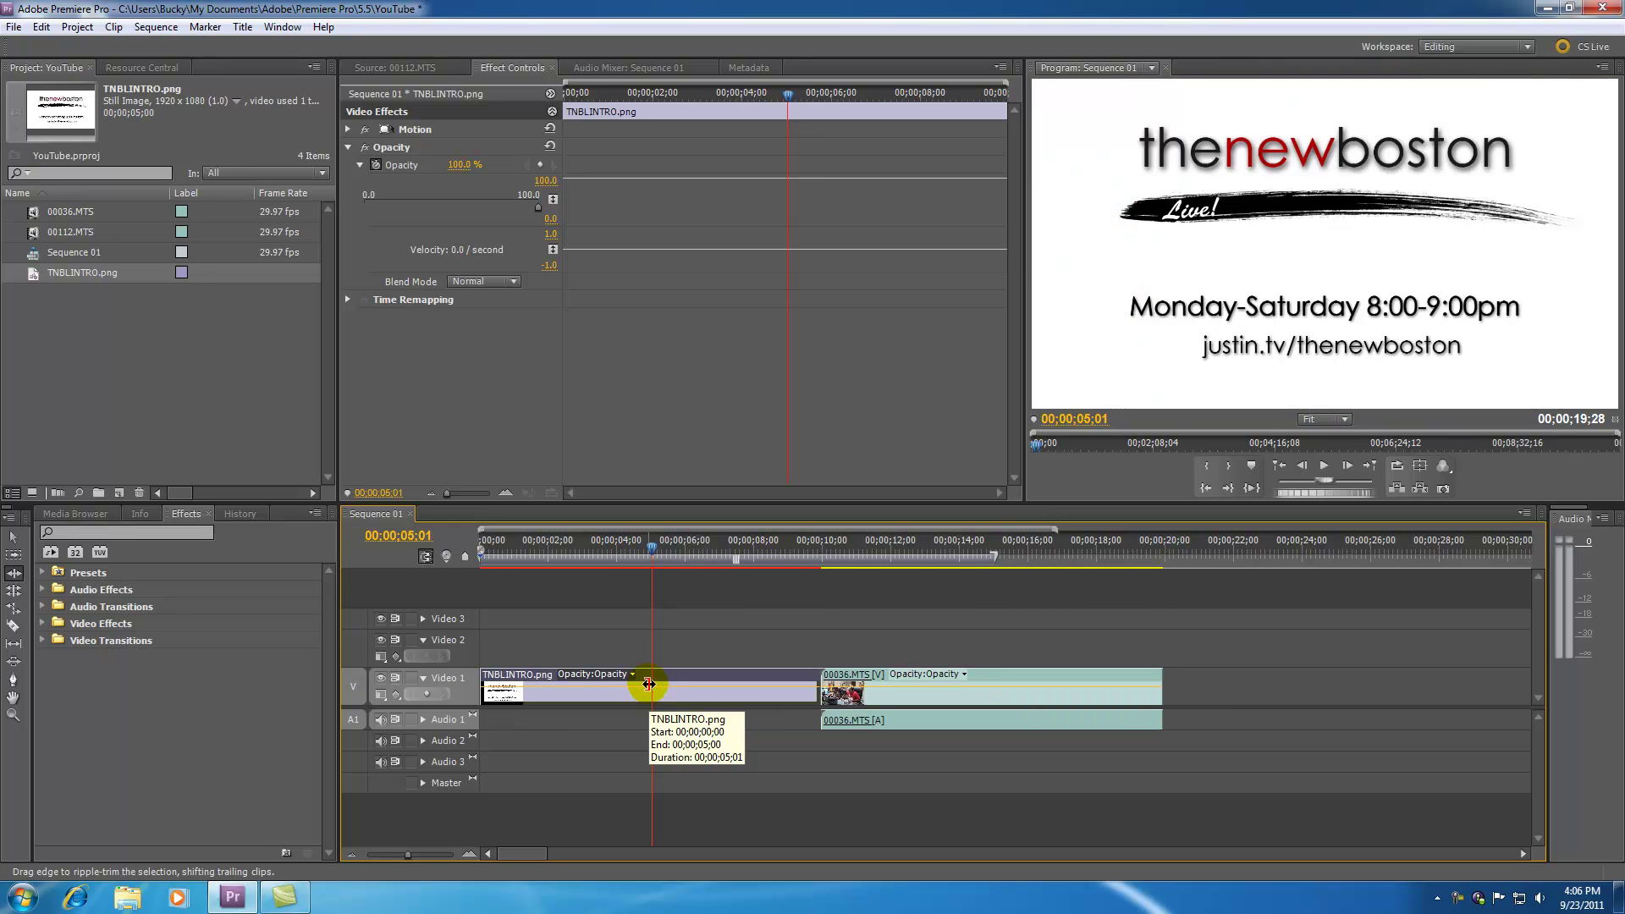
Use the Rolling Edit tool to move the cut between TNBLINTRO.png and 00036.MTS to about 15 seconds.
{"action": "left_click", "coordinate": [13, 596]}
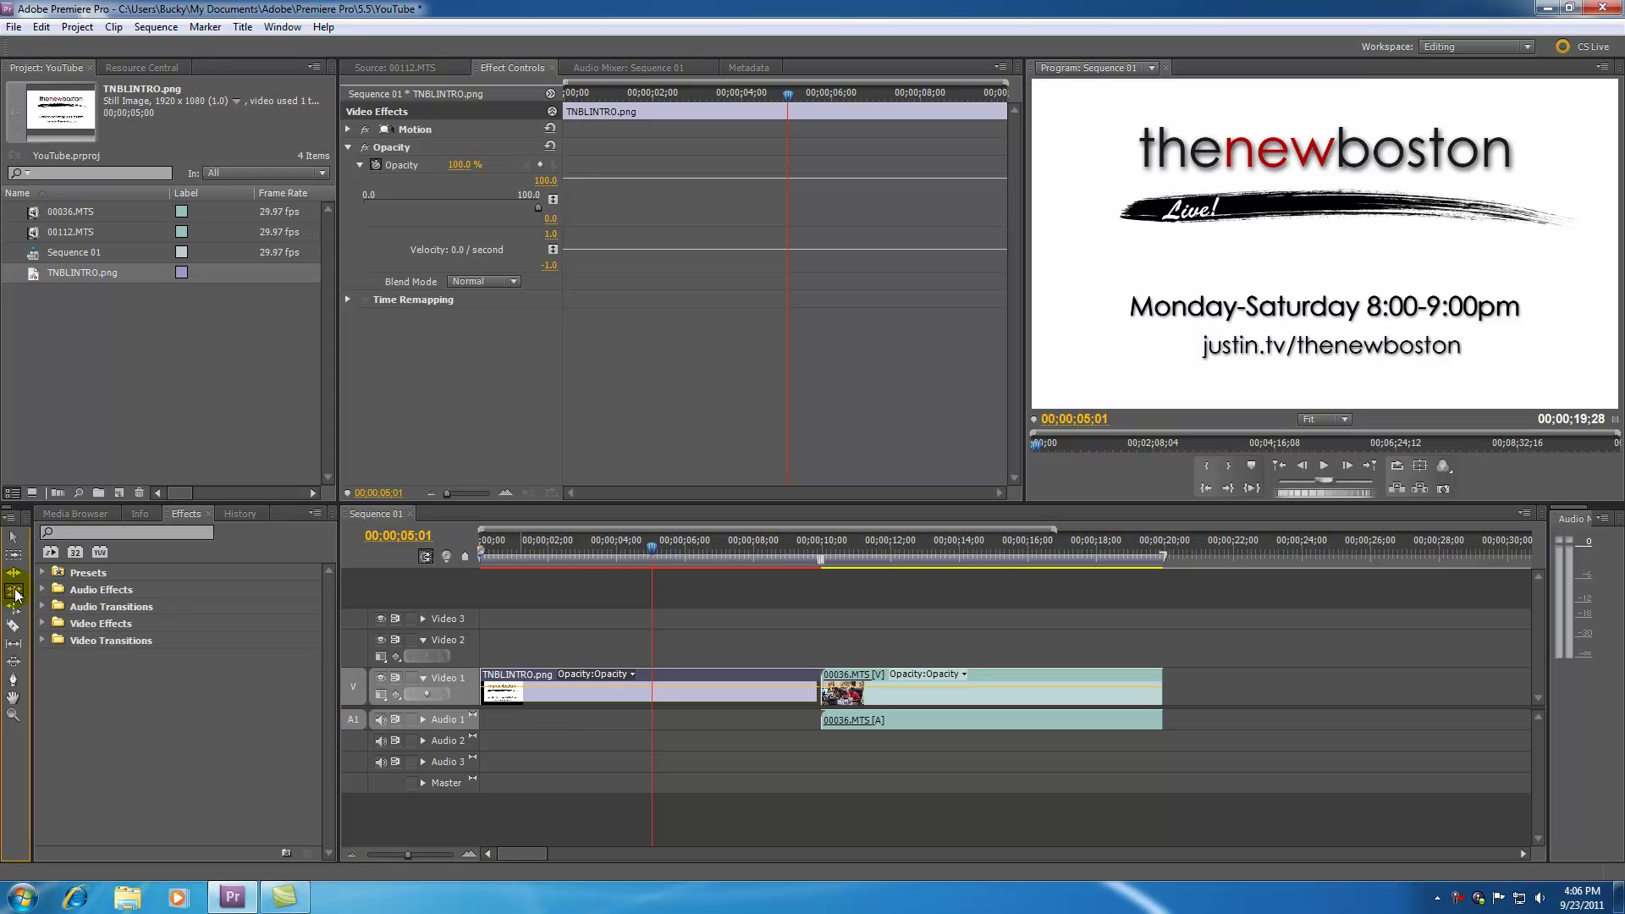
{"action": "left_click_drag", "start_coordinate": [823, 673], "coordinate": [822, 674]}
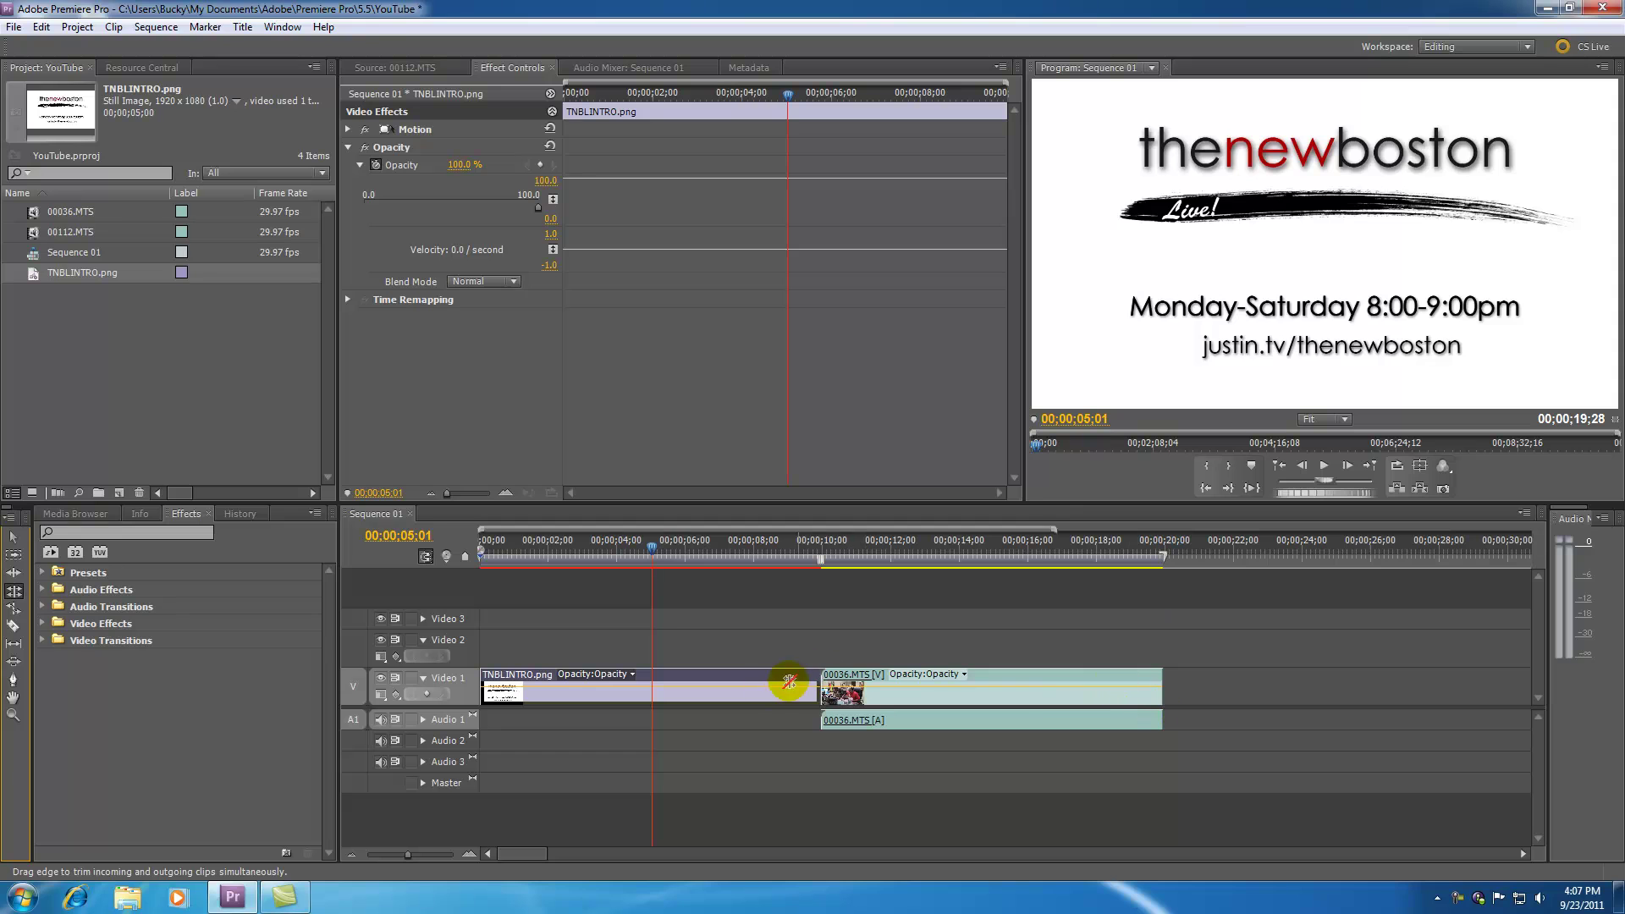
{"action": "left_click_drag", "start_coordinate": [811, 681], "coordinate": [993, 686]}
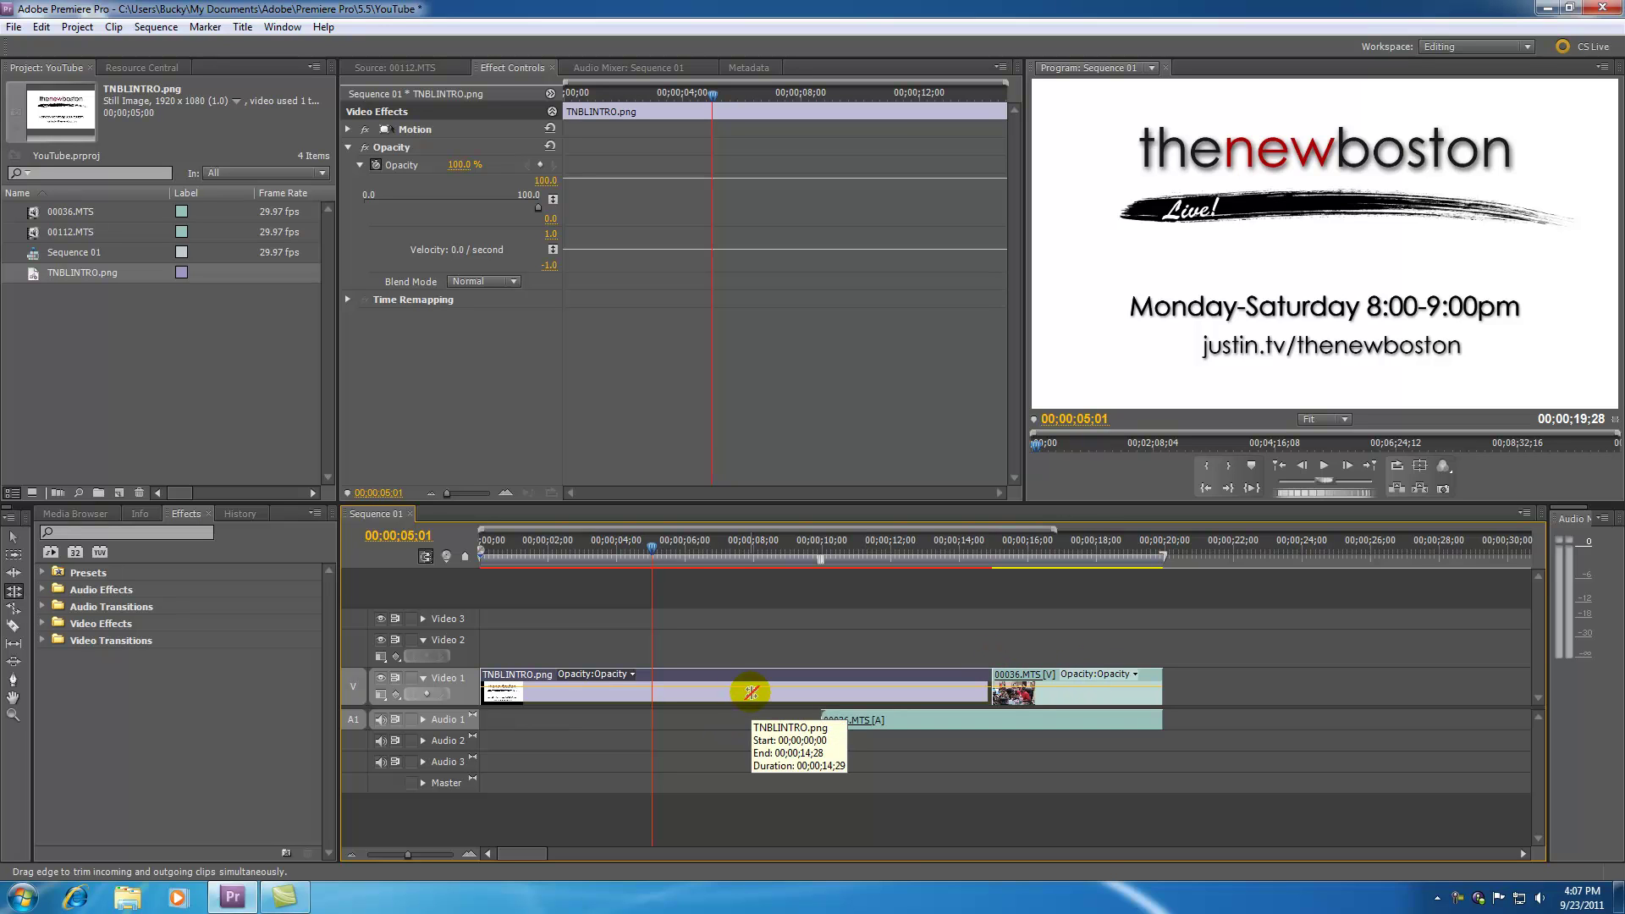
{"action": "left_click", "coordinate": [5, 589]}
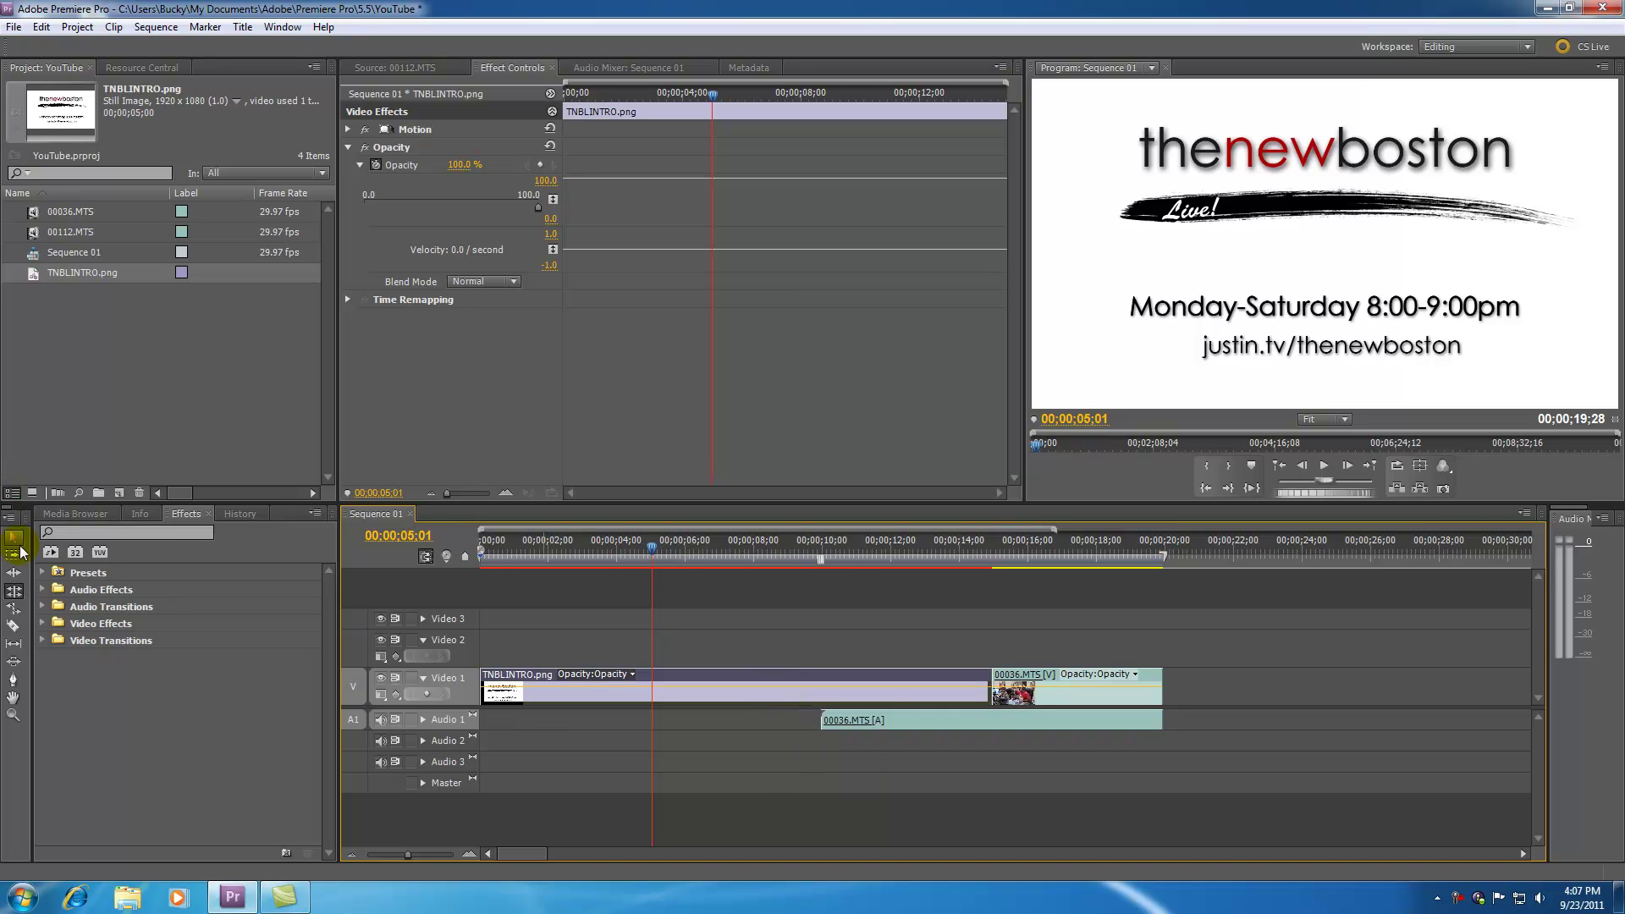
Undo the rolling edit, and stack TNBLINTRO.png on Video 2 above 00036.MTS at the start of Video 1.
{"action": "key", "text": "ctrl+z"}
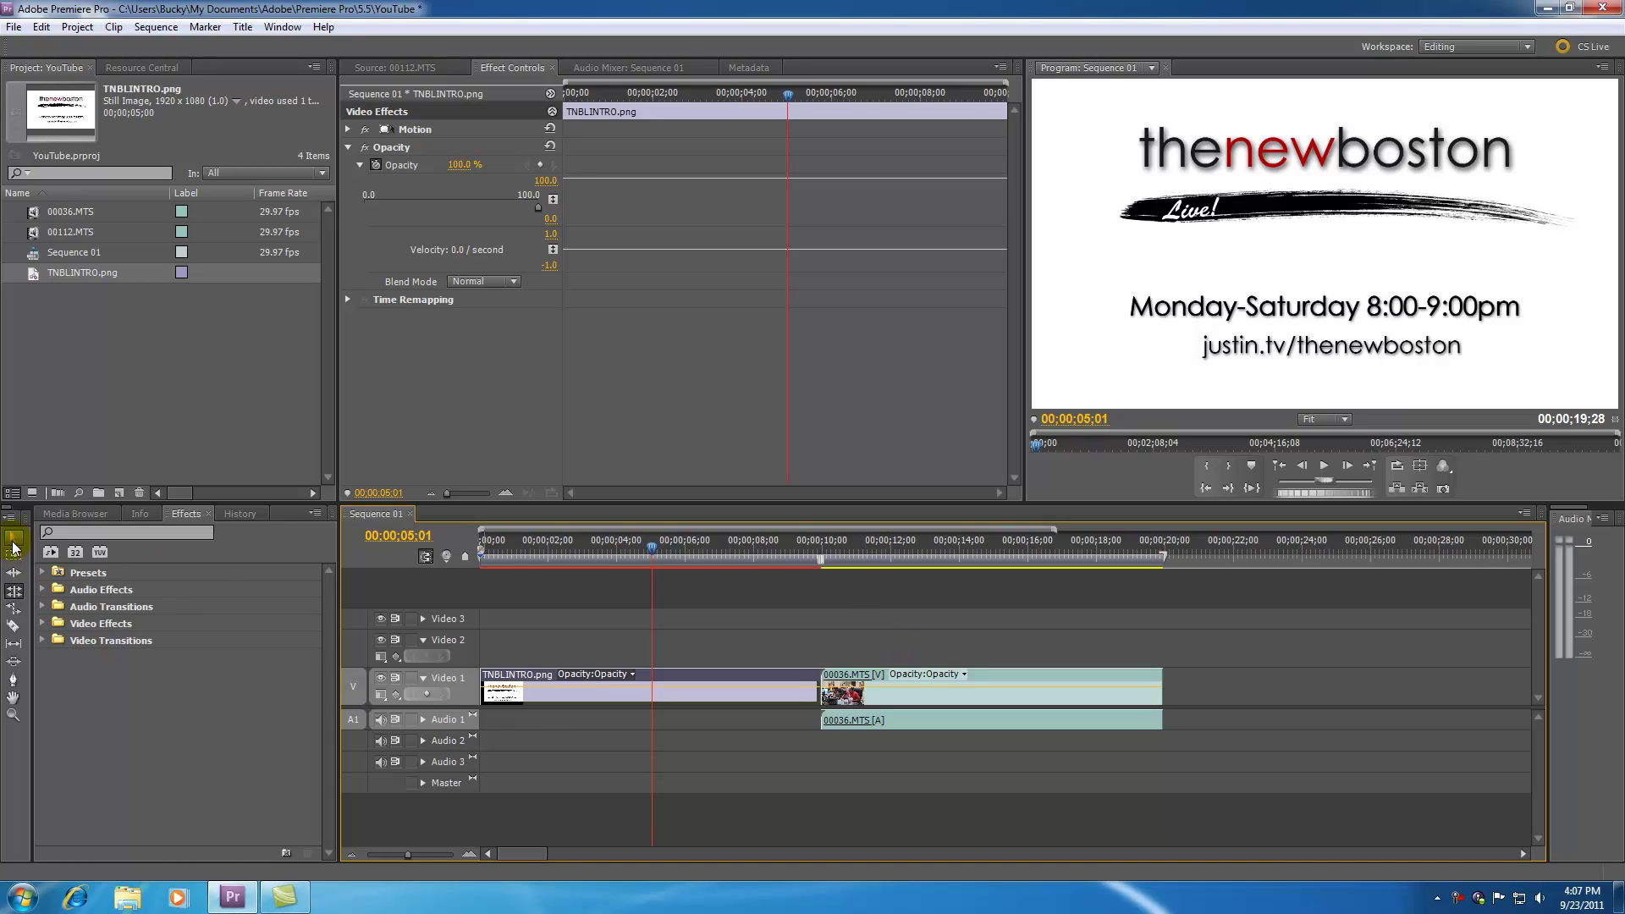
{"action": "left_click", "coordinate": [14, 626]}
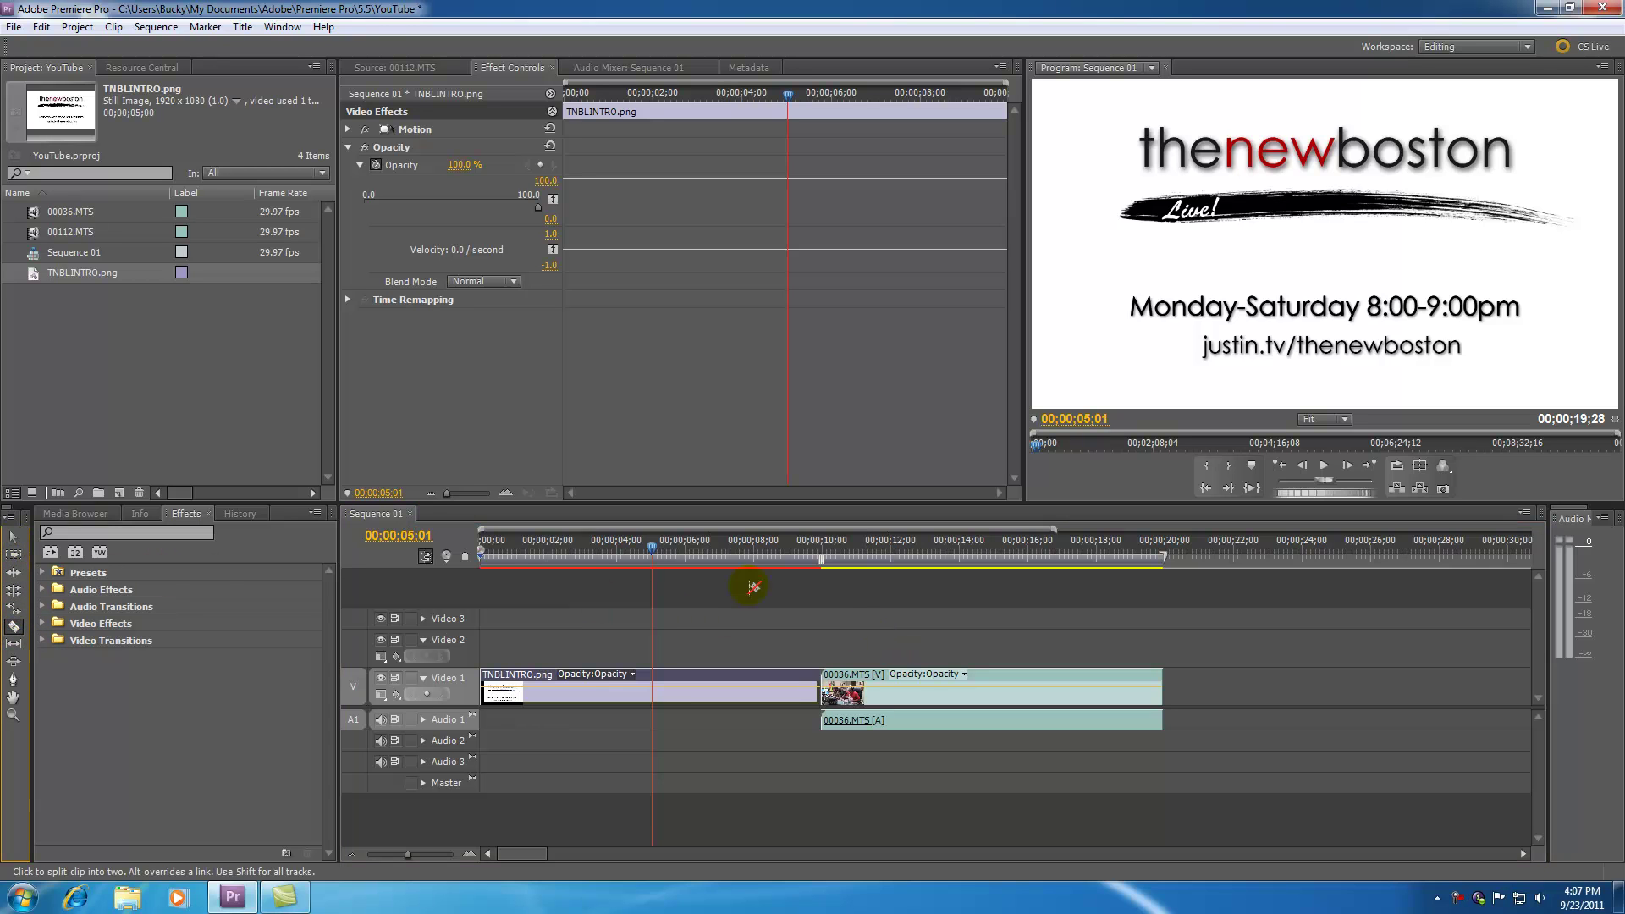
{"action": "left_click", "coordinate": [14, 540]}
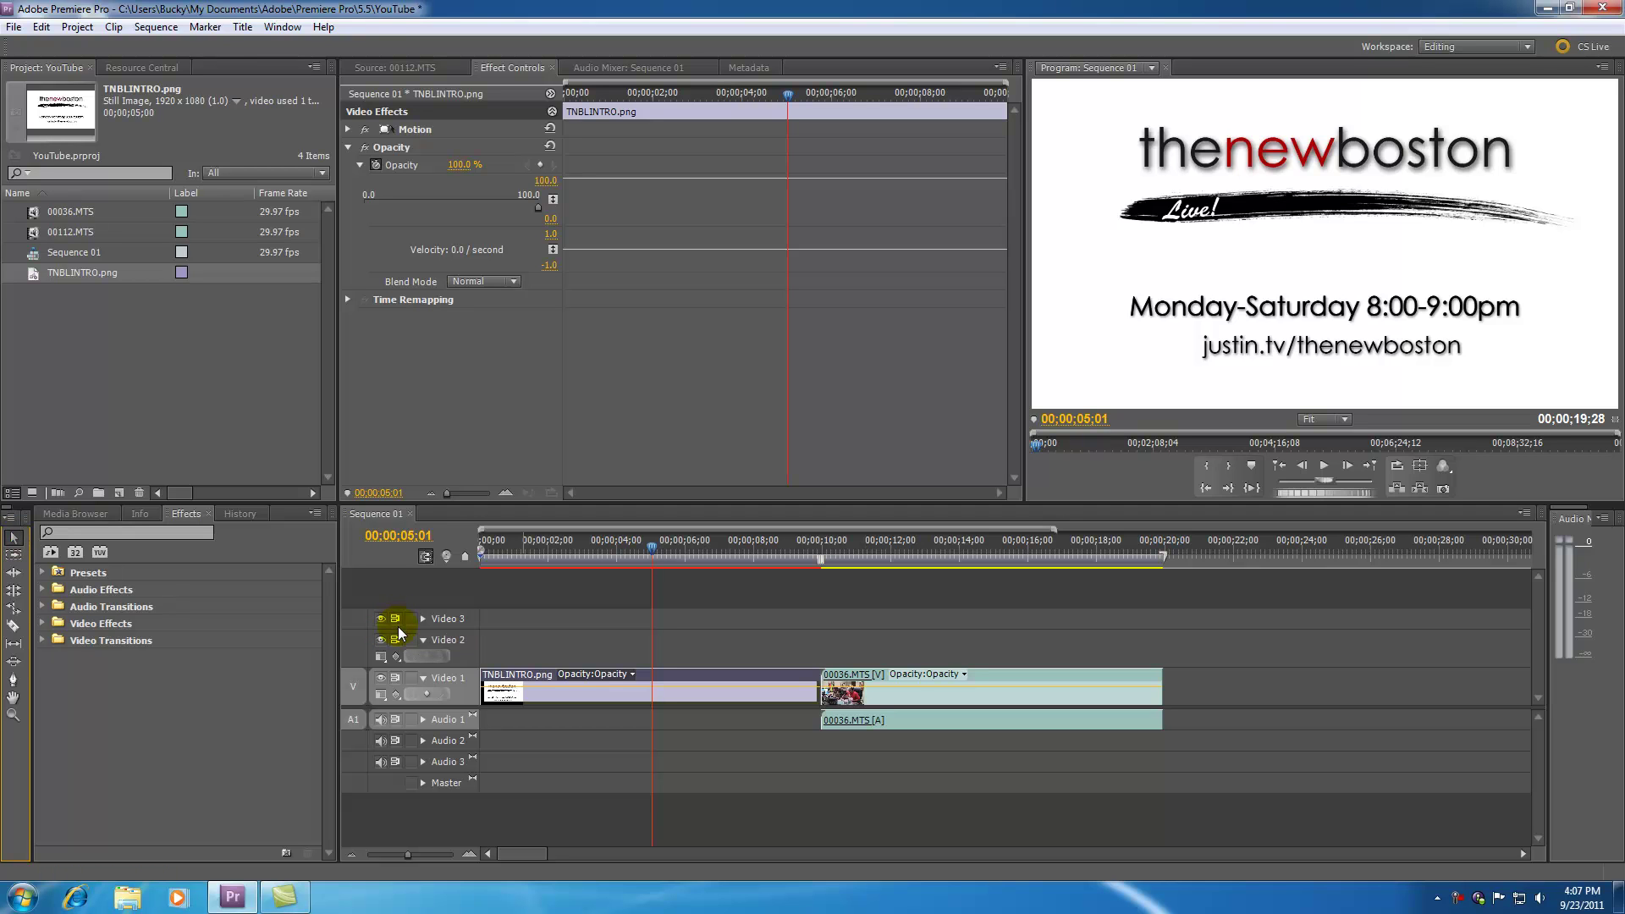
{"action": "left_click_drag", "start_coordinate": [723, 616], "coordinate": [742, 730]}
{"action": "left_click_drag", "start_coordinate": [738, 674], "coordinate": [728, 645]}
{"action": "left_click_drag", "start_coordinate": [836, 681], "coordinate": [518, 700]}
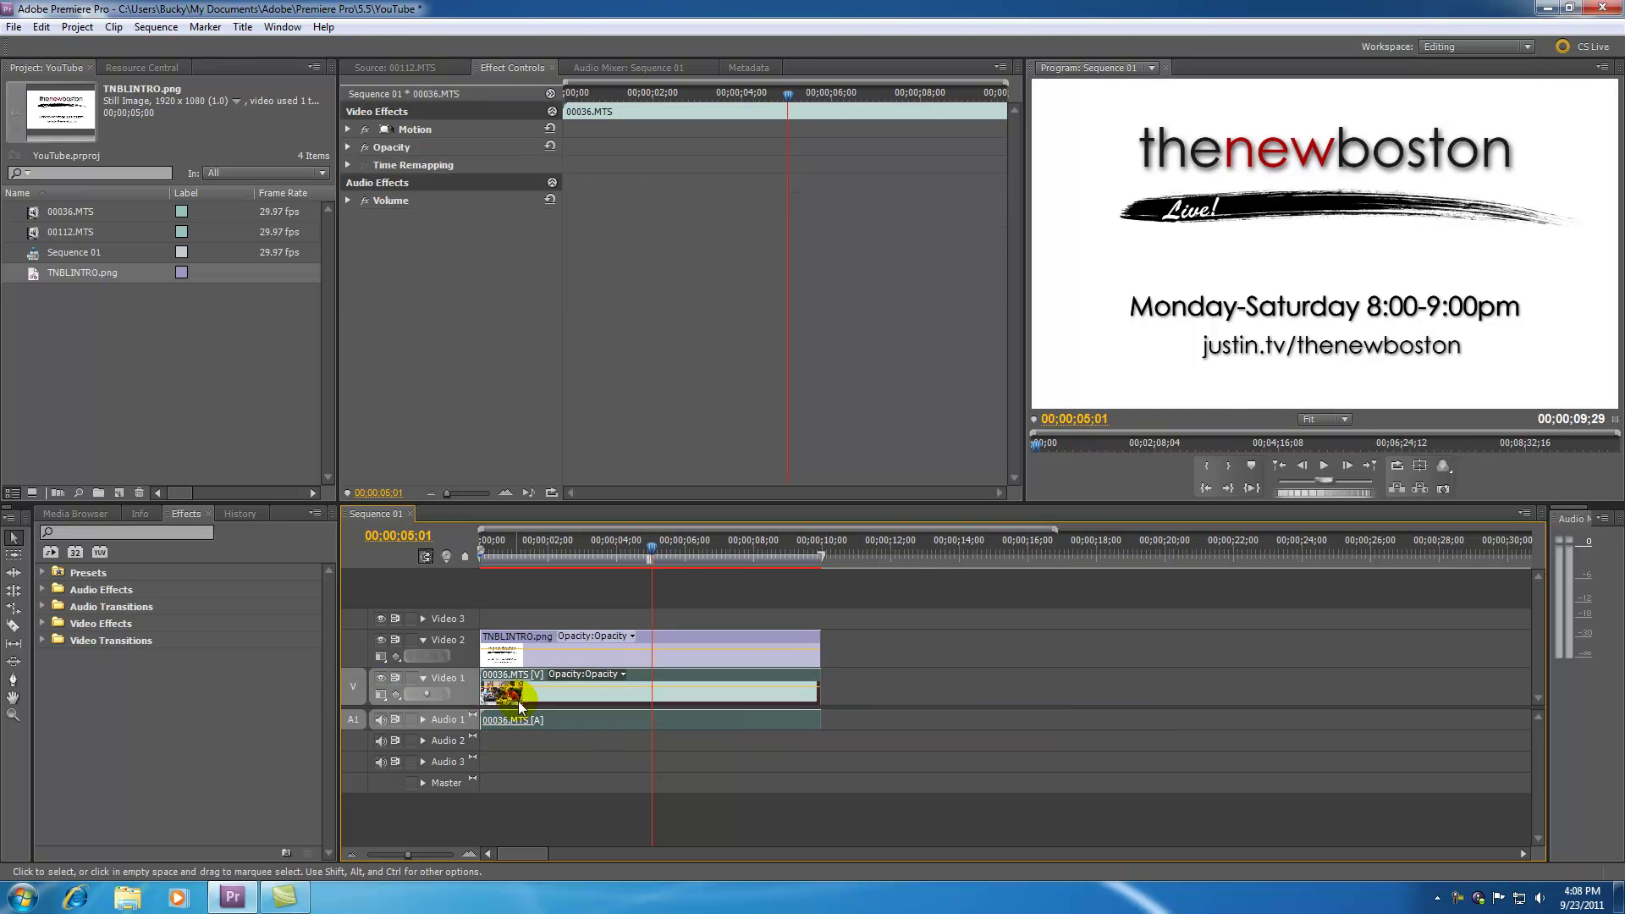
Activate the Rate Stretch tool and hide the Video 2 track covering 00036.MTS.
{"action": "left_click", "coordinate": [13, 609]}
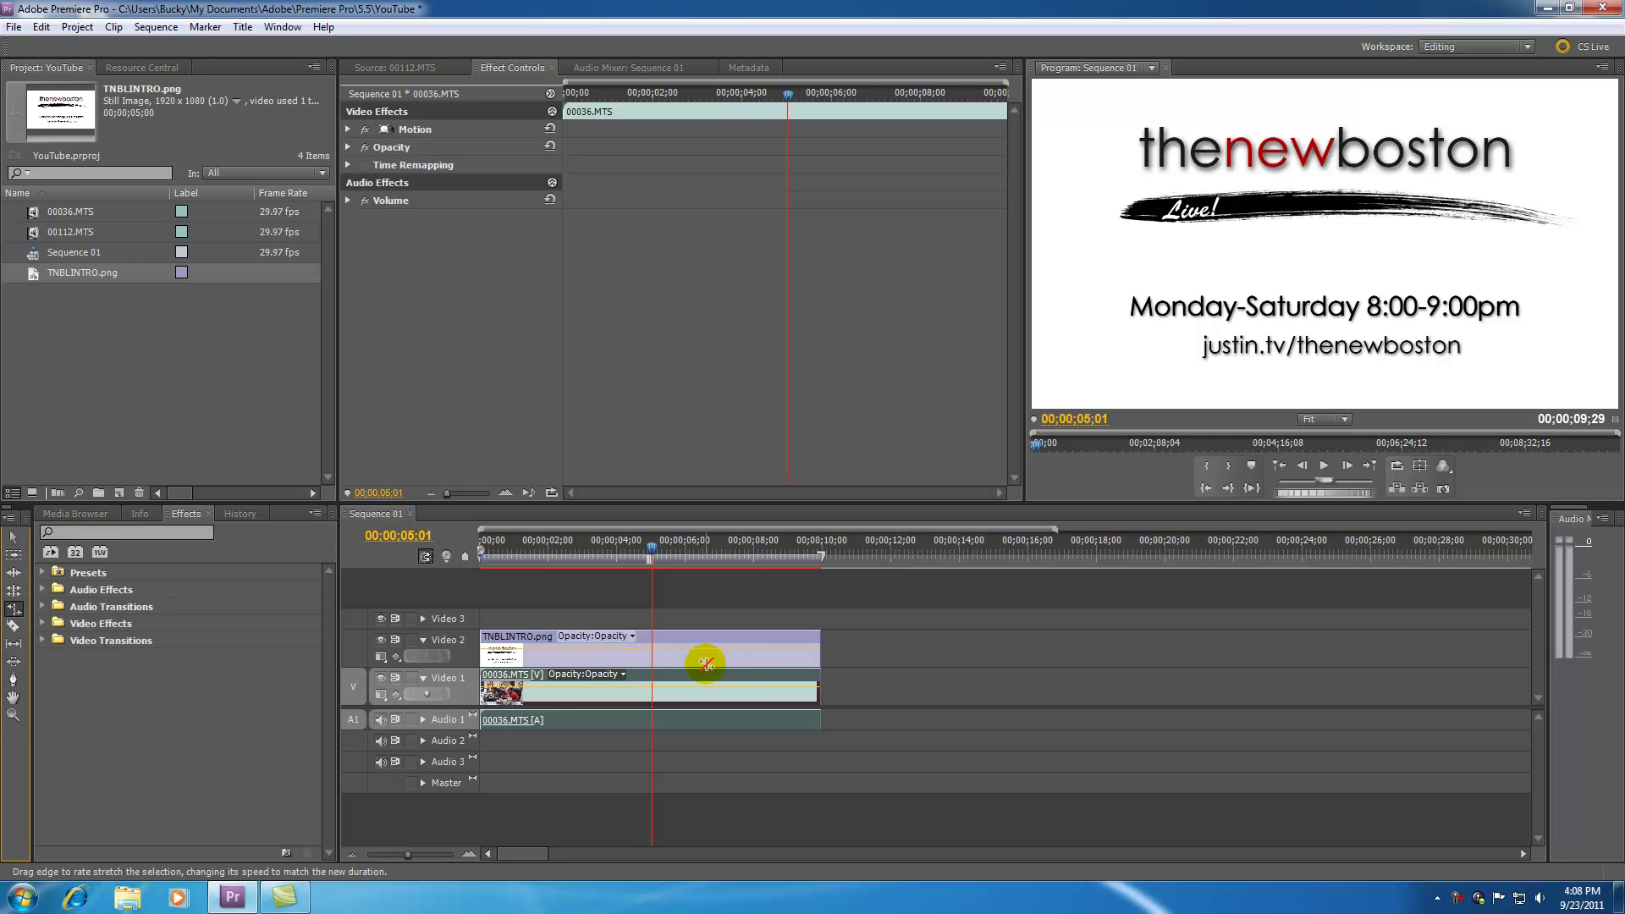
{"action": "left_click", "coordinate": [745, 550]}
{"action": "left_click", "coordinate": [760, 628]}
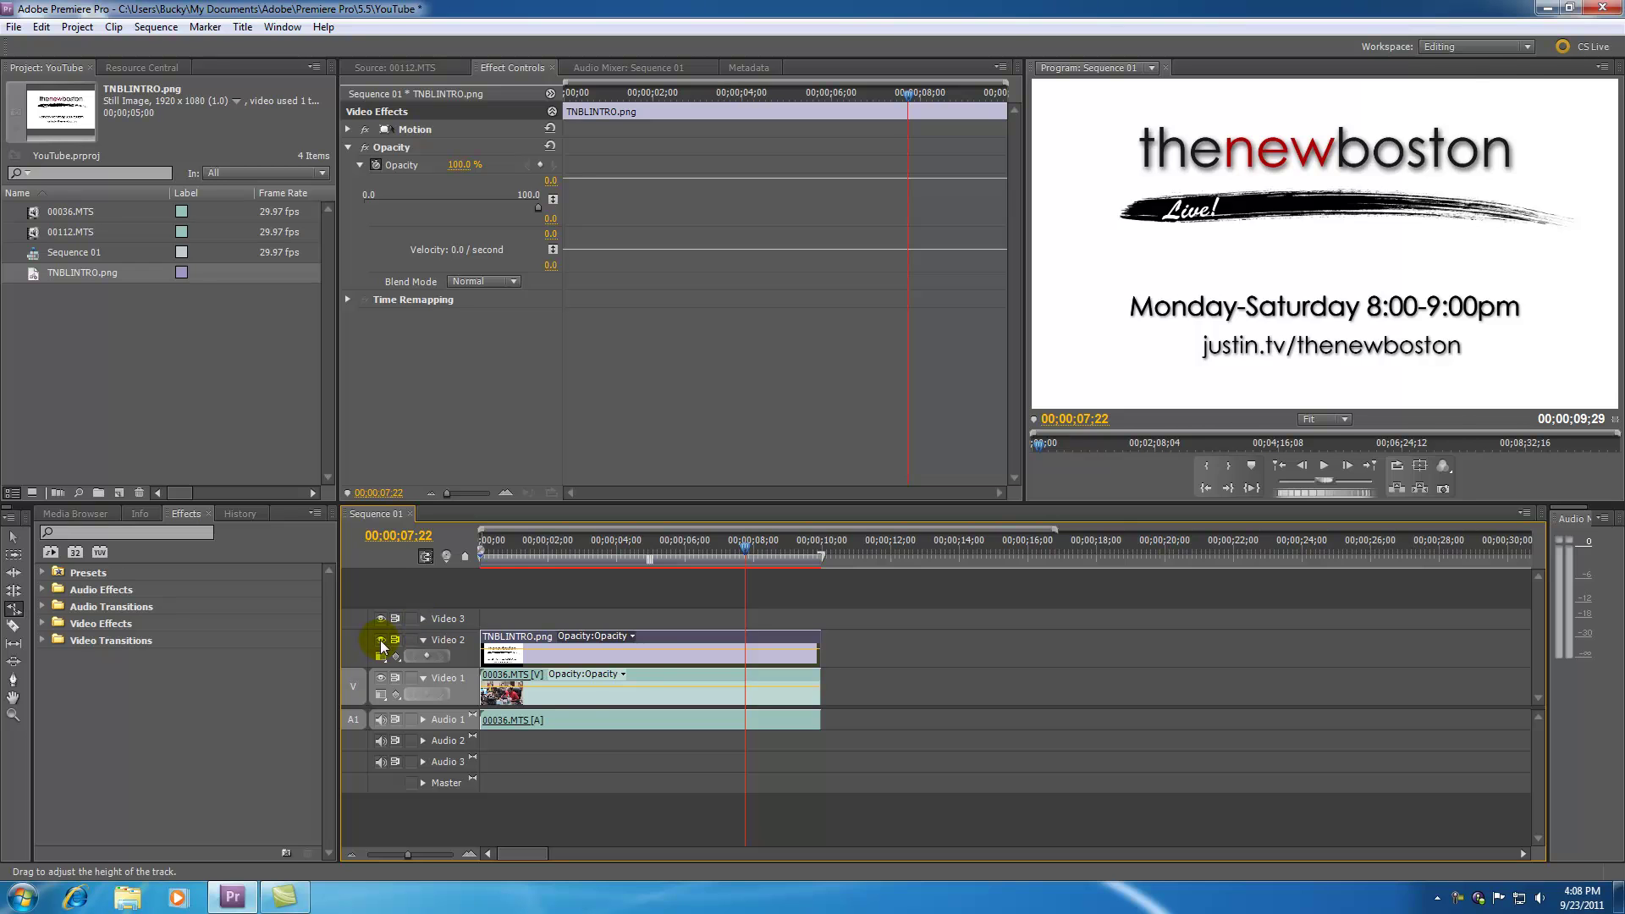
{"action": "left_click", "coordinate": [380, 640]}
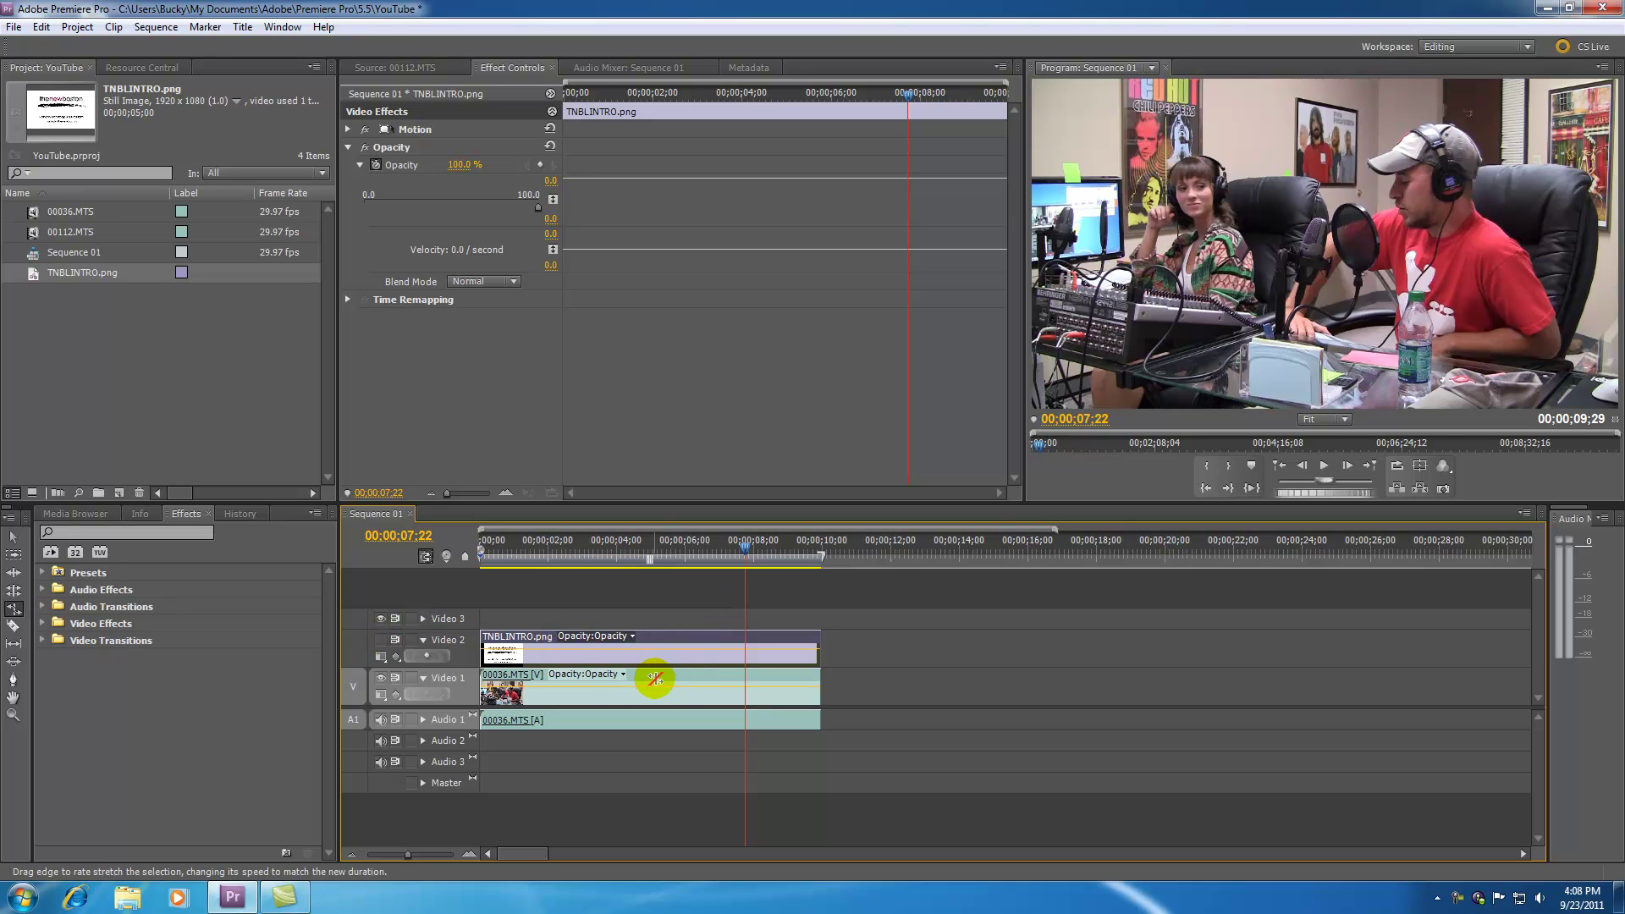
Scrub through 00036.MTS on the timeline from its start to its end to preview the normal speed.
{"action": "left_click_drag", "start_coordinate": [567, 548], "coordinate": [819, 577]}
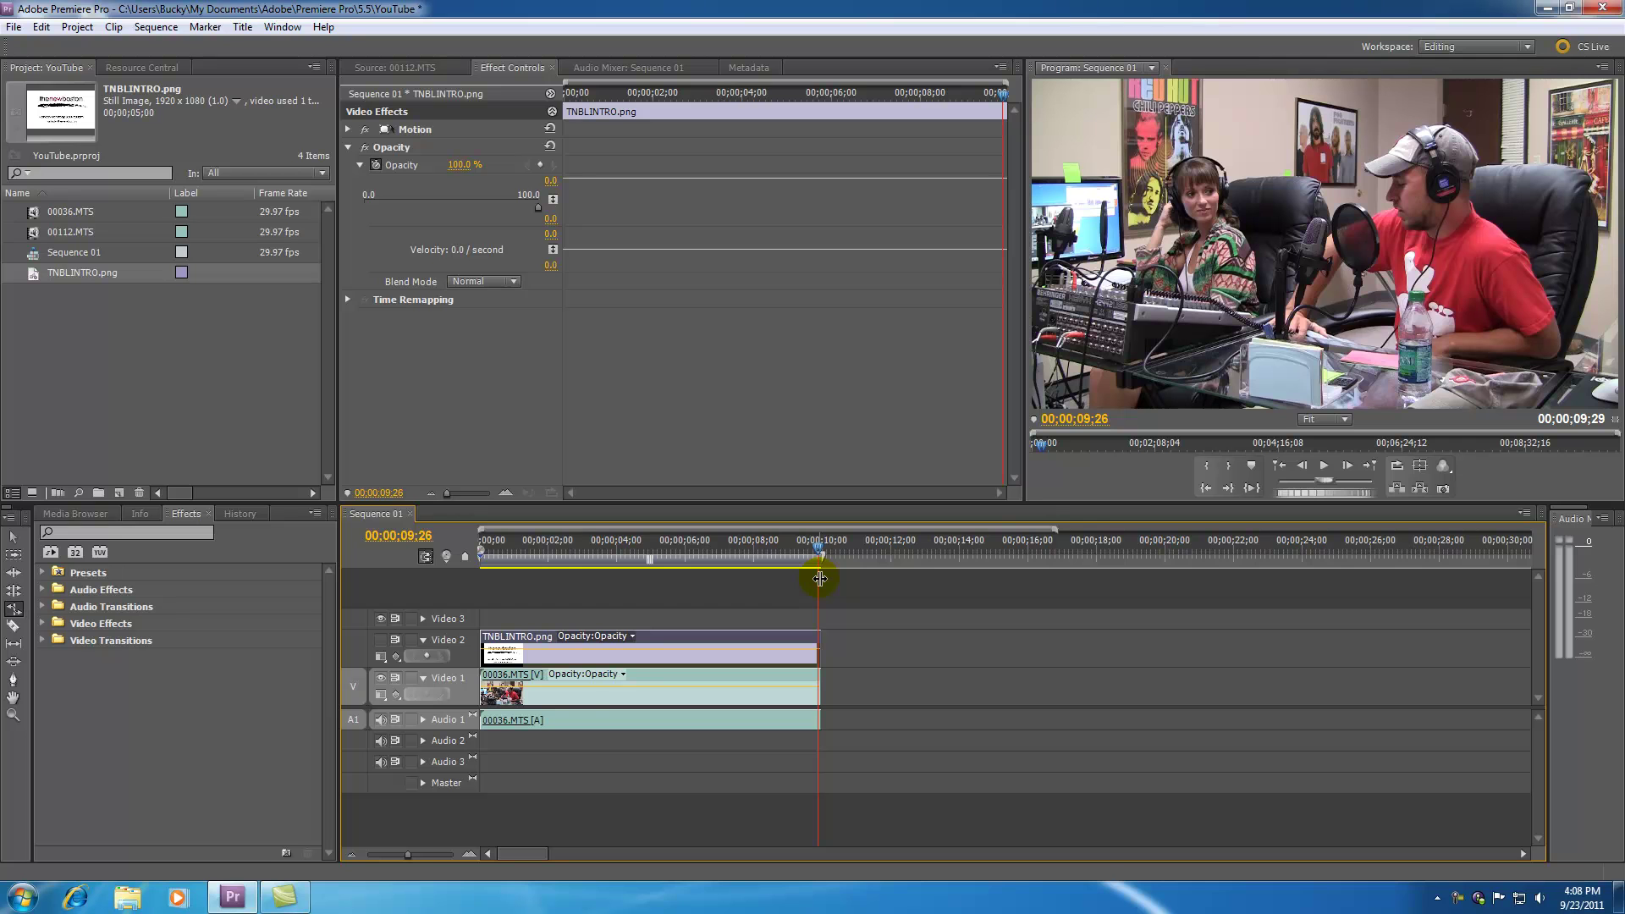
{"action": "key", "text": "Home"}
{"action": "left_click_drag", "start_coordinate": [490, 557], "coordinate": [820, 558]}
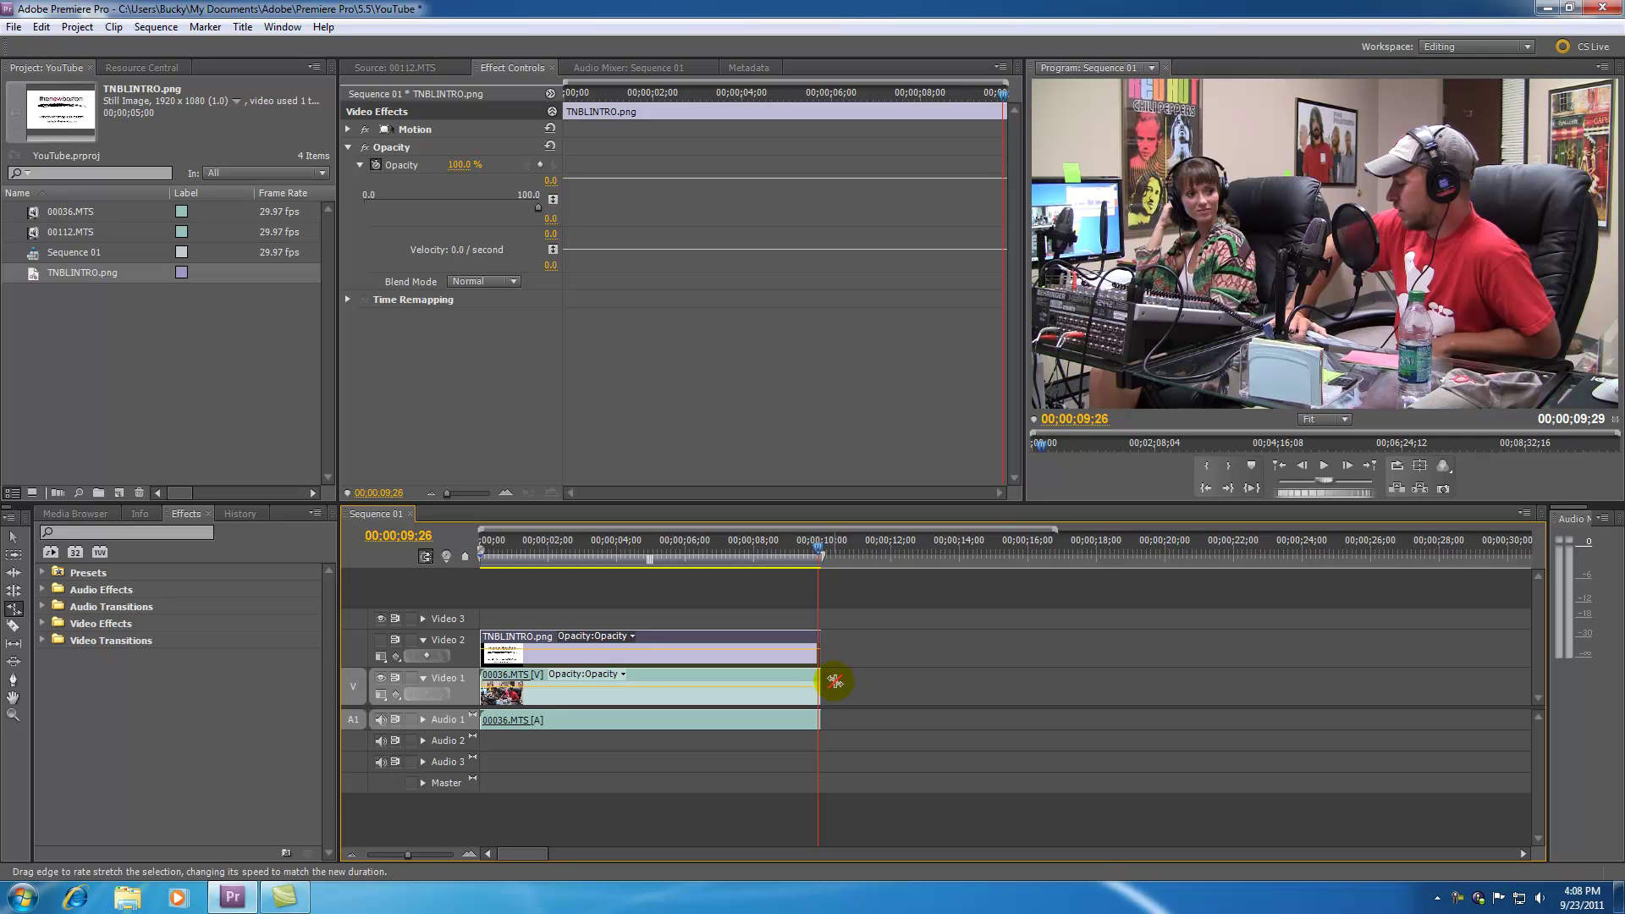
{"action": "mouse_move", "coordinate": [819, 548]}
{"action": "left_mouse_down"}
{"action": "mouse_move", "coordinate": [471, 555]}
{"action": "mouse_move", "coordinate": [826, 538]}
{"action": "mouse_move", "coordinate": [812, 542]}
{"action": "left_mouse_up"}
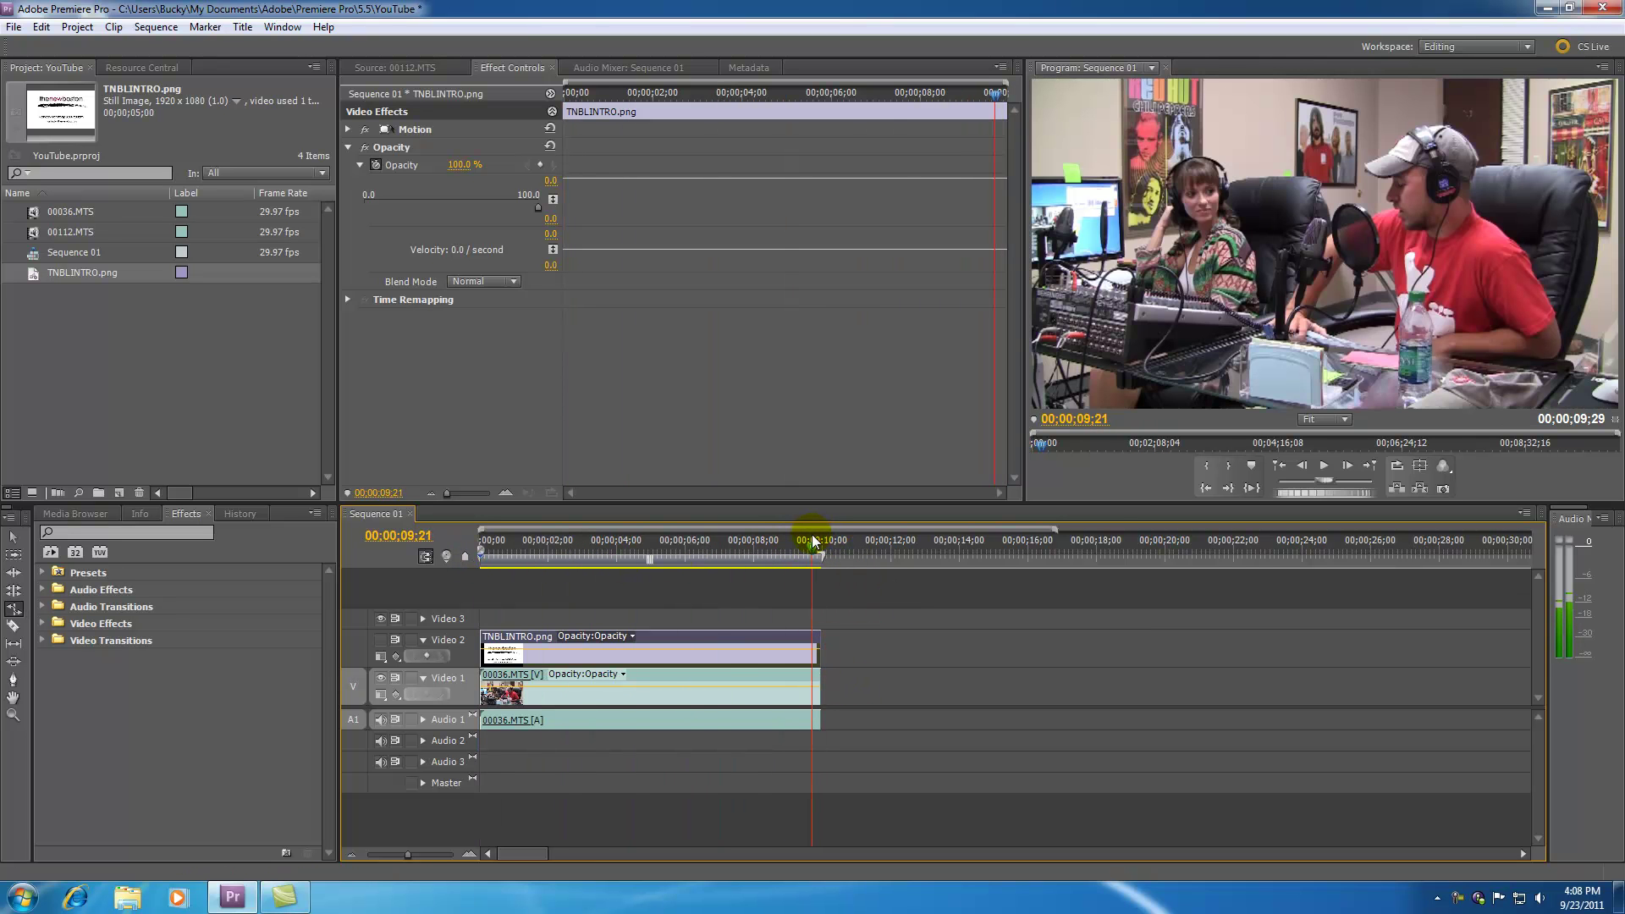
Rate-stretch the end of 00036.MTS out to about 20 seconds and play the slowed clip from the start.
{"action": "left_click_drag", "start_coordinate": [819, 681], "coordinate": [1166, 707]}
{"action": "left_click_drag", "start_coordinate": [811, 552], "coordinate": [448, 576]}
{"action": "key", "text": "space"}
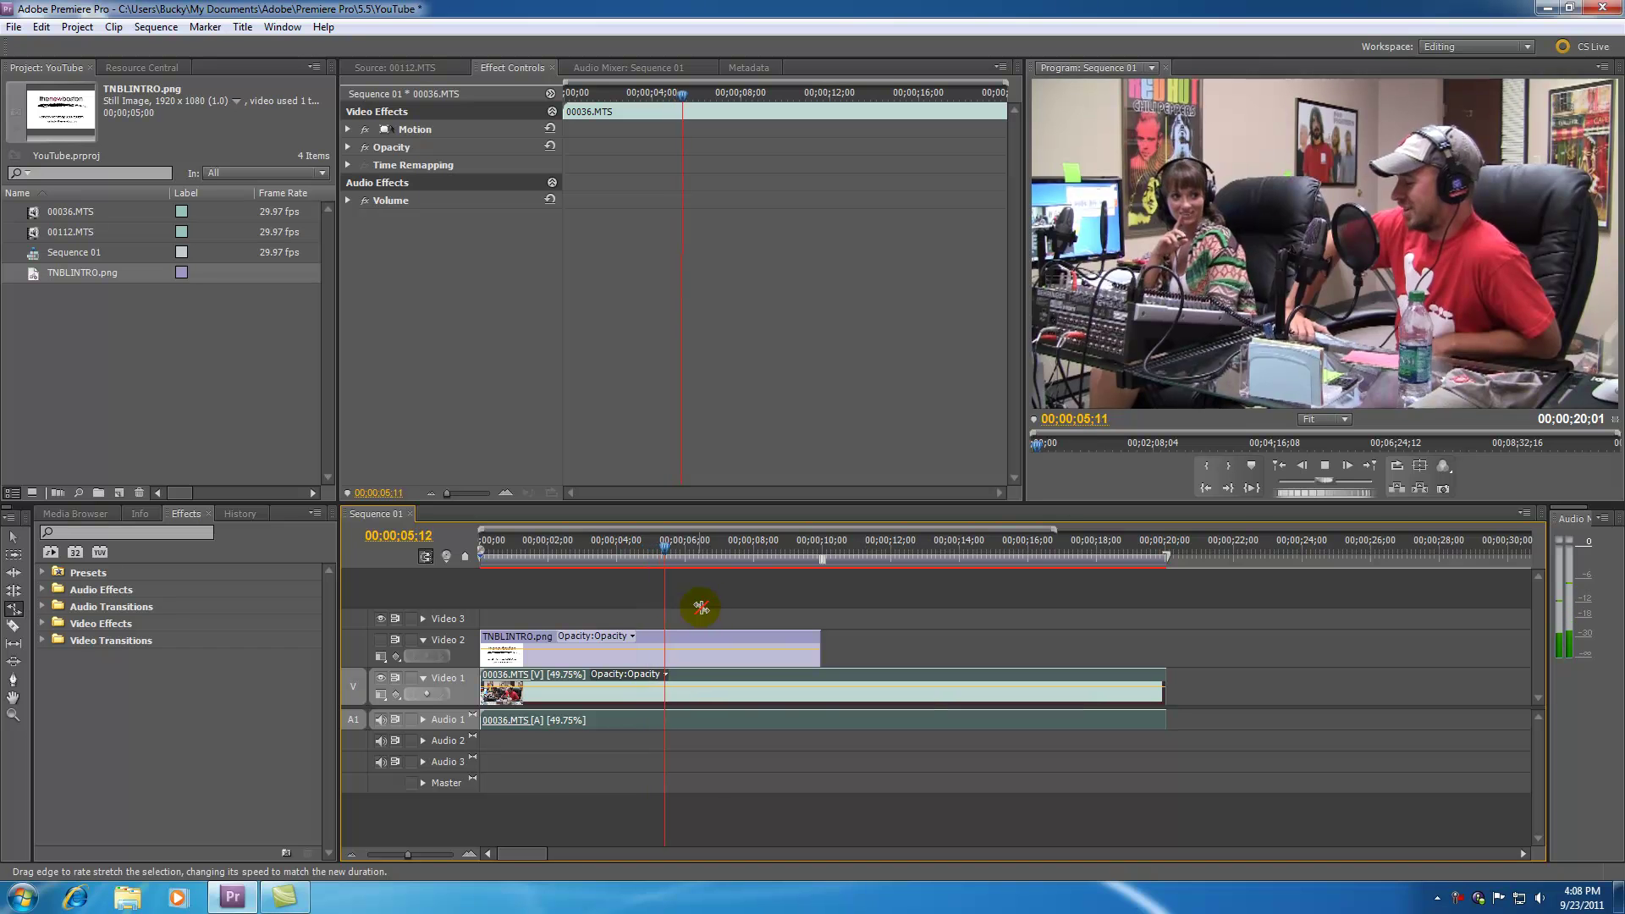
{"action": "left_click", "coordinate": [589, 550]}
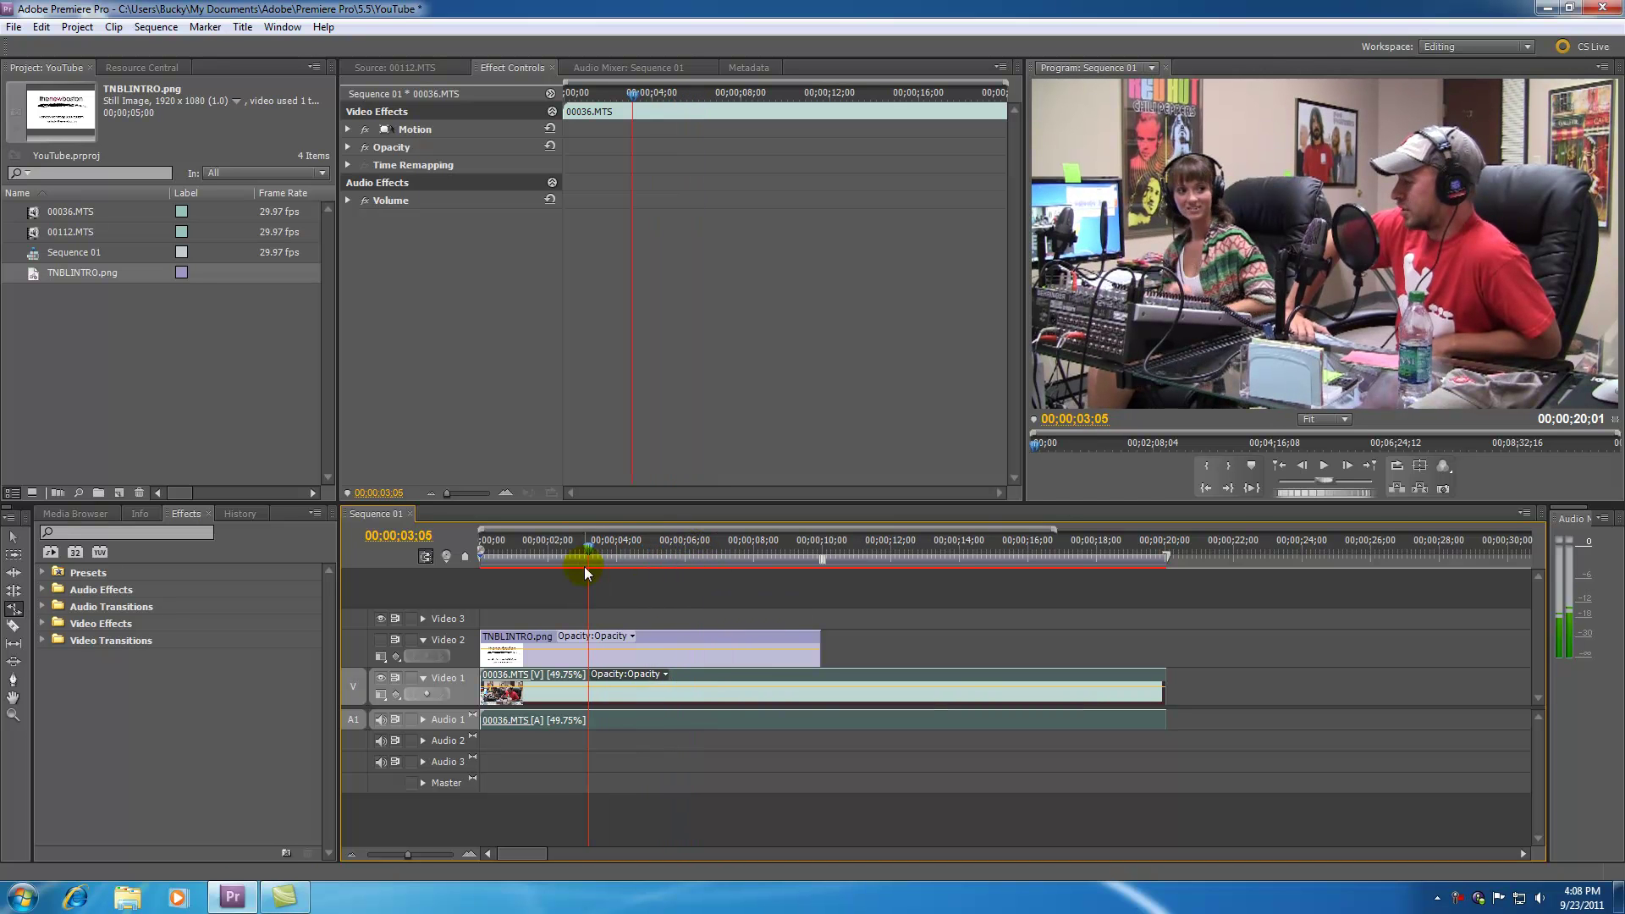
Rate-stretch 00036.MTS down to about 4 seconds and play the sped-up clip from the start.
{"action": "left_click_drag", "start_coordinate": [1160, 674], "coordinate": [612, 694]}
{"action": "left_click_drag", "start_coordinate": [581, 551], "coordinate": [391, 564]}
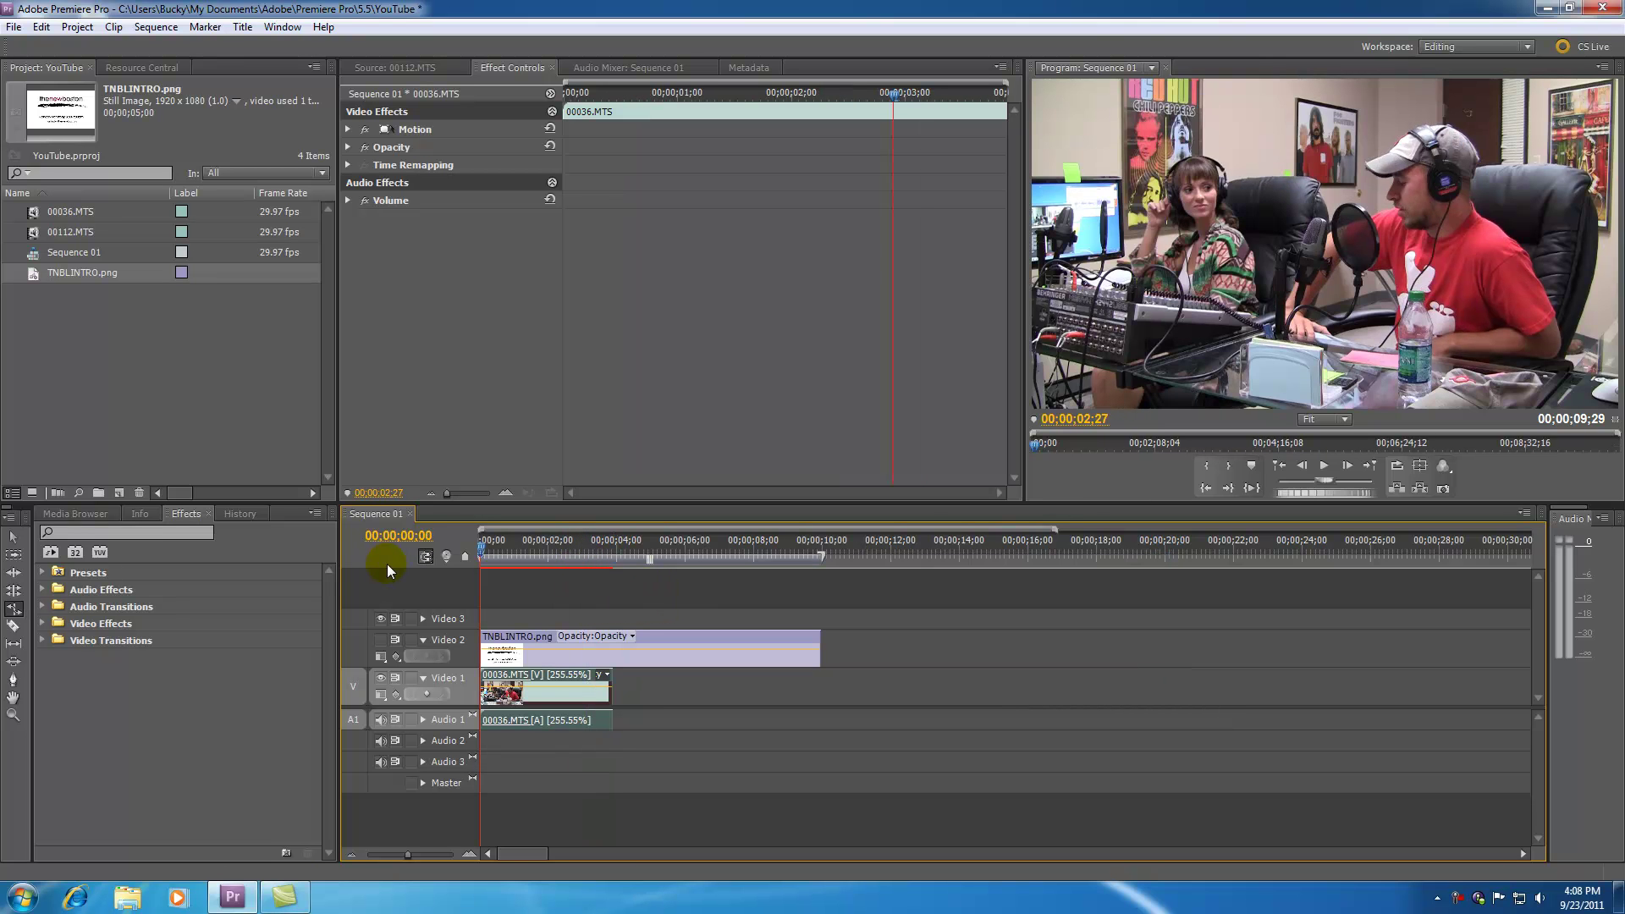
{"action": "key", "text": "space"}
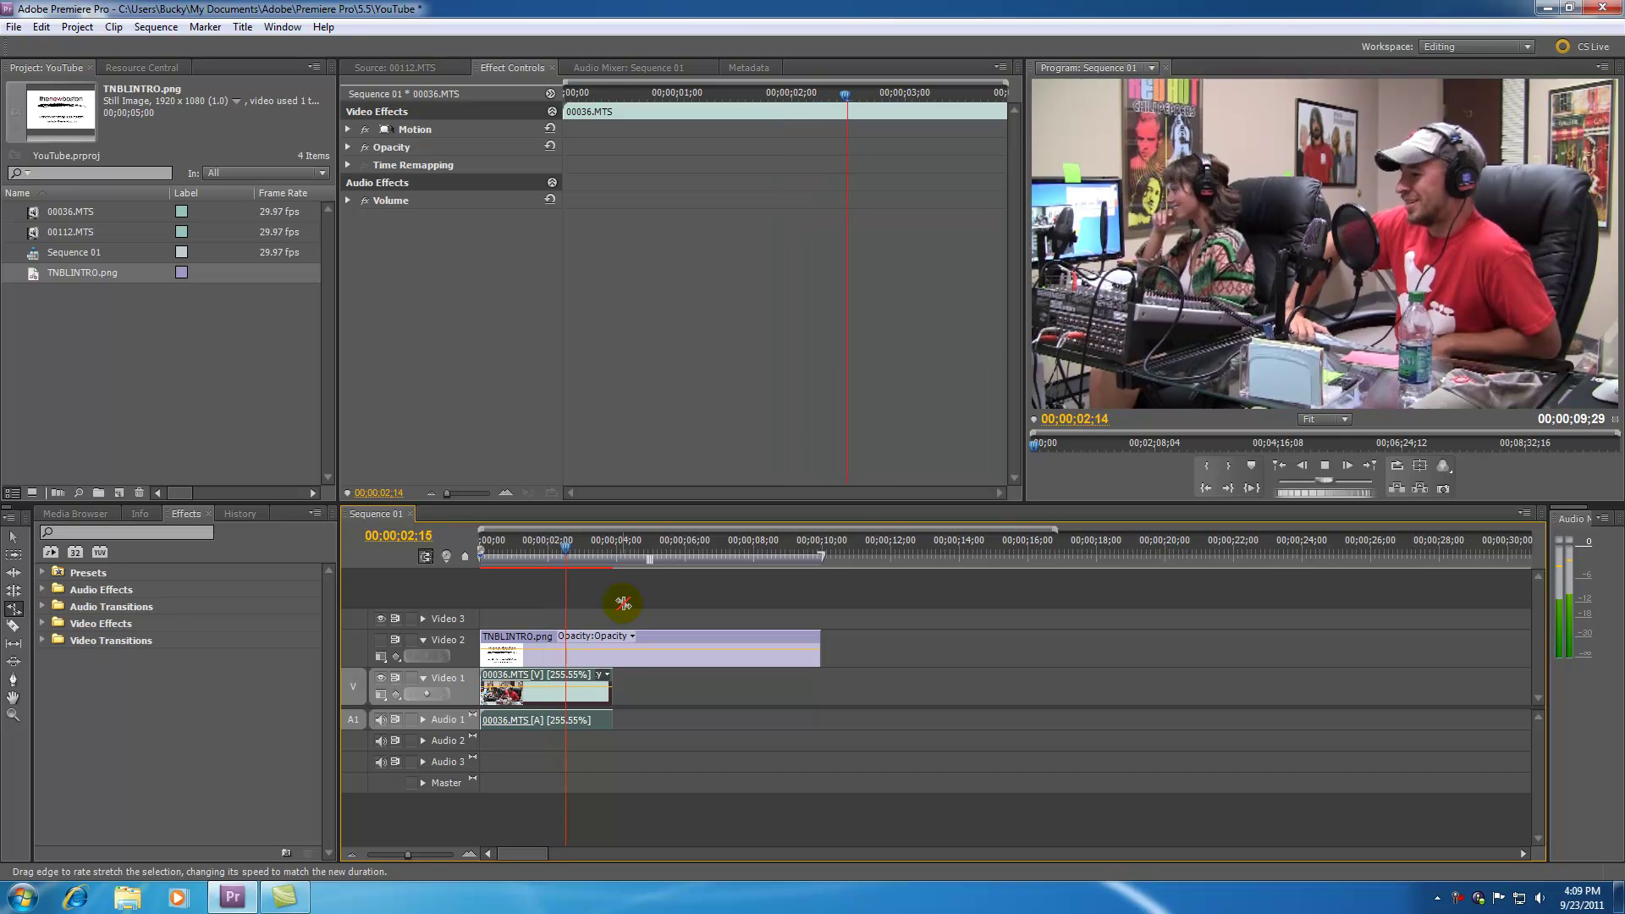
Rate-stretch 00036.MTS to about 10 seconds to match TNBLINTRO.png, return to the Selection tool and deselect all clips.
{"action": "left_click_drag", "start_coordinate": [609, 685], "coordinate": [821, 692]}
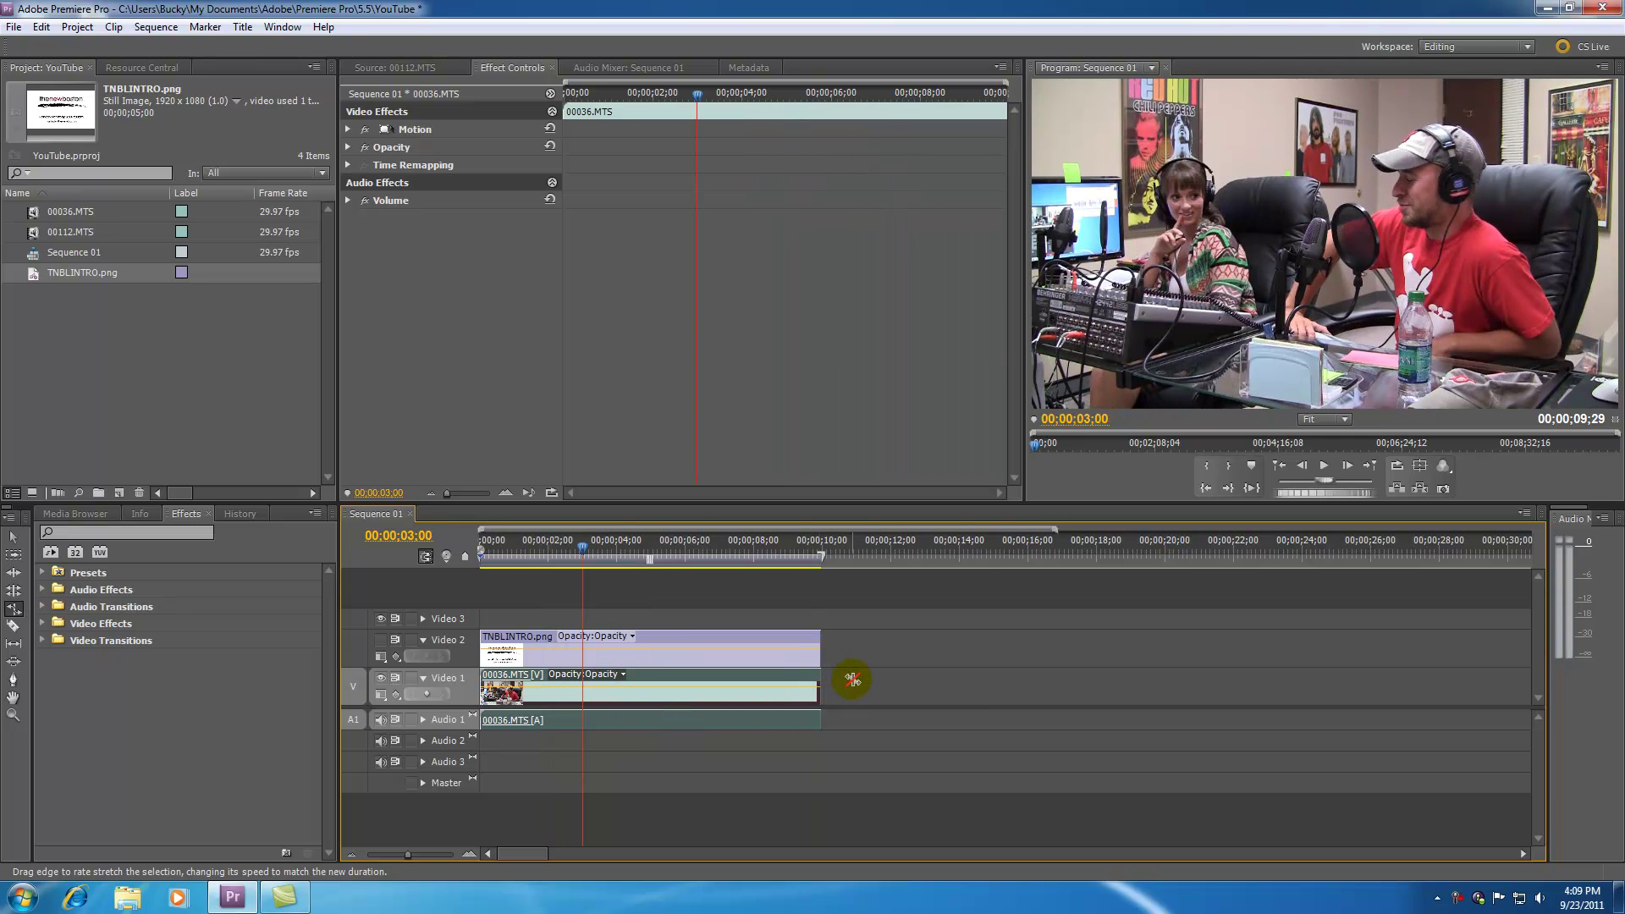
{"action": "left_click", "coordinate": [13, 537]}
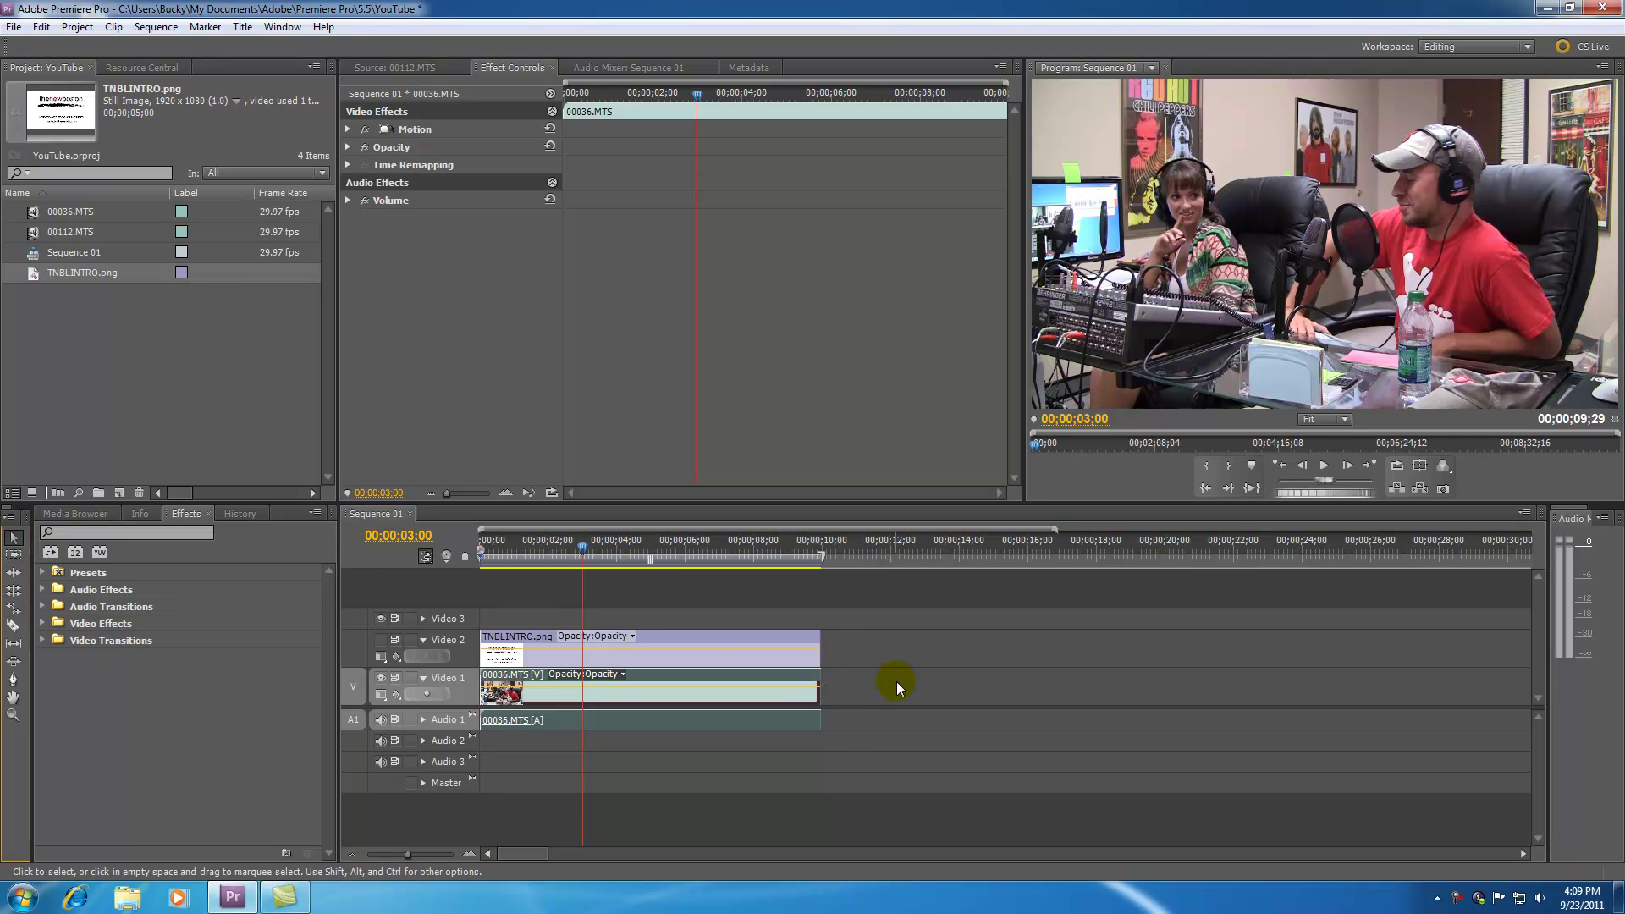
{"action": "mouse_move", "coordinate": [821, 677]}
{"action": "left_mouse_down"}
{"action": "mouse_move", "coordinate": [562, 689]}
{"action": "mouse_move", "coordinate": [821, 701]}
{"action": "left_mouse_up"}
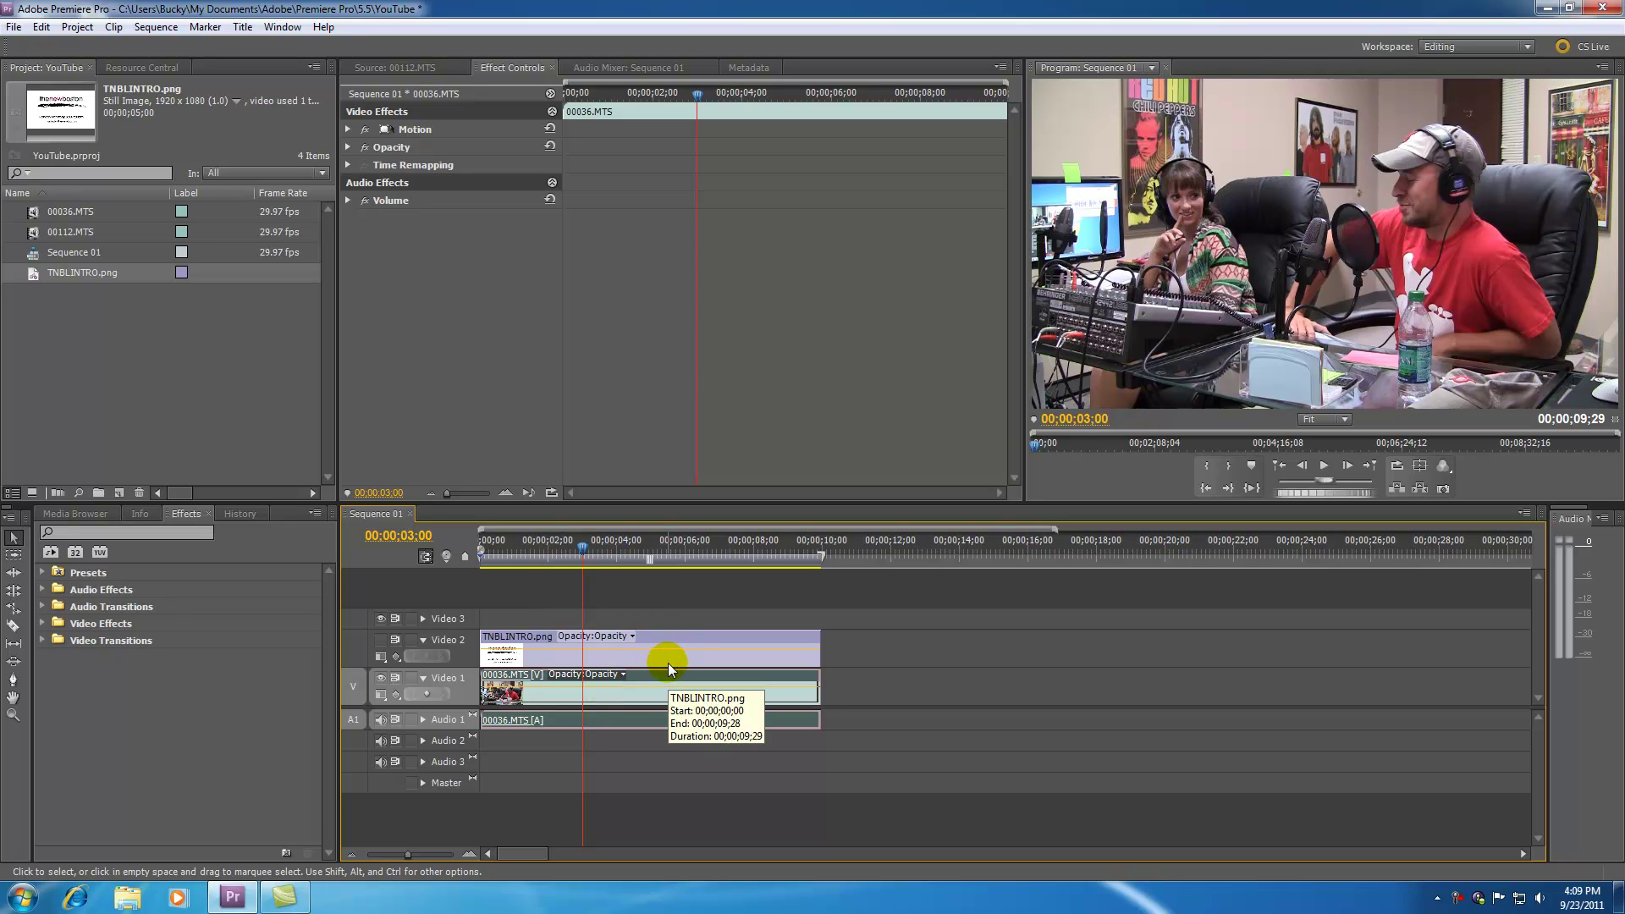
{"action": "left_click", "coordinate": [670, 607]}
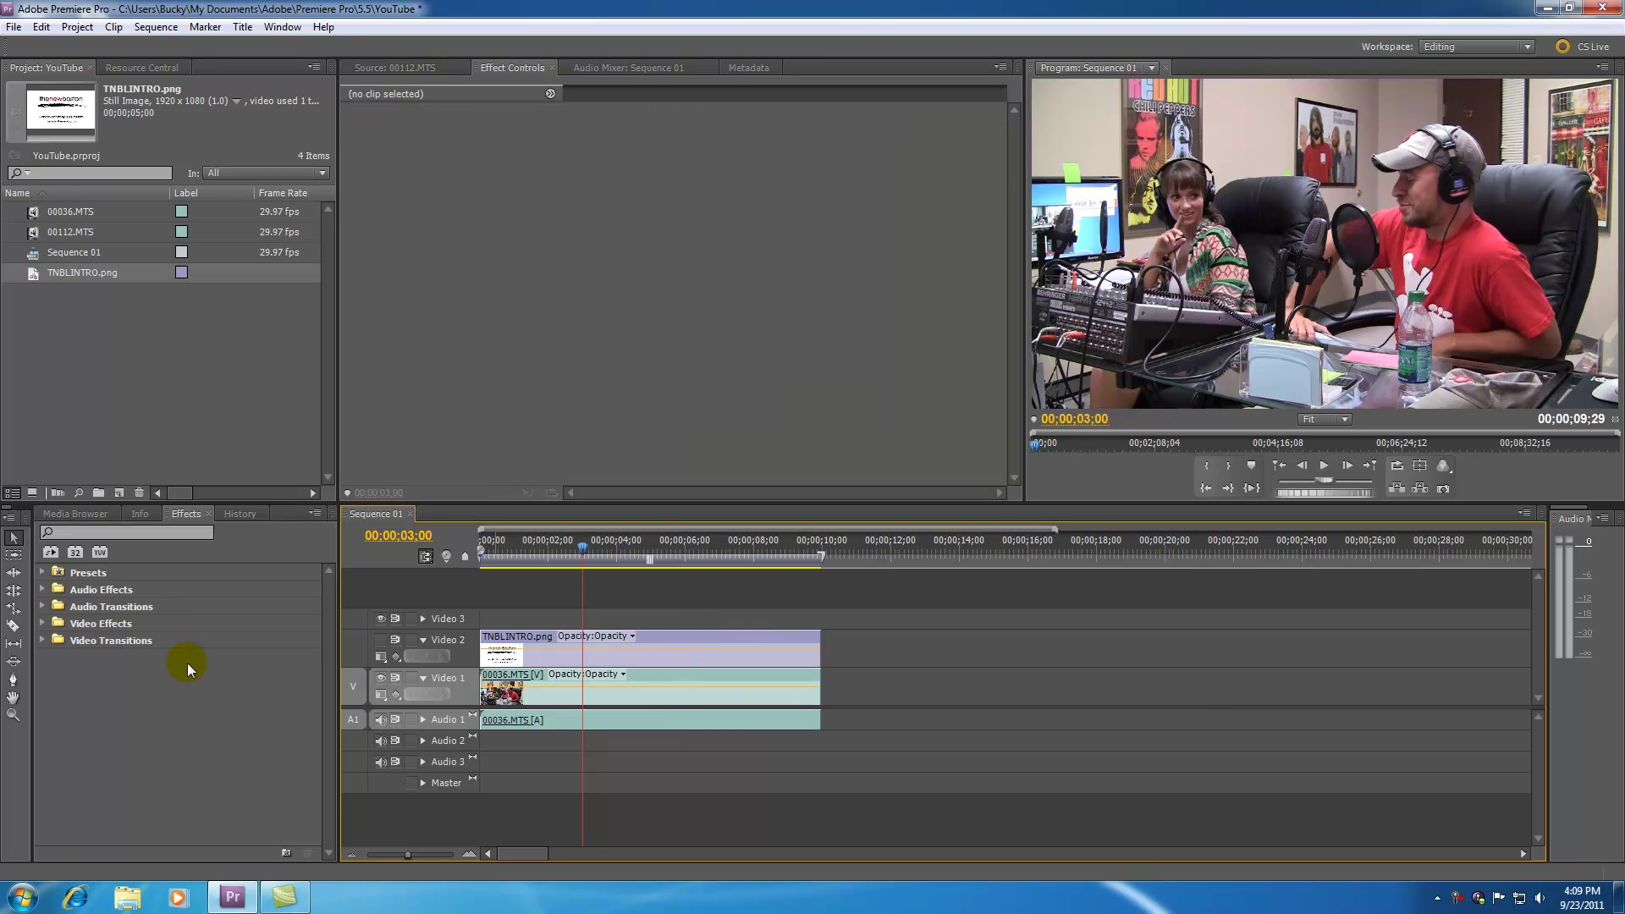
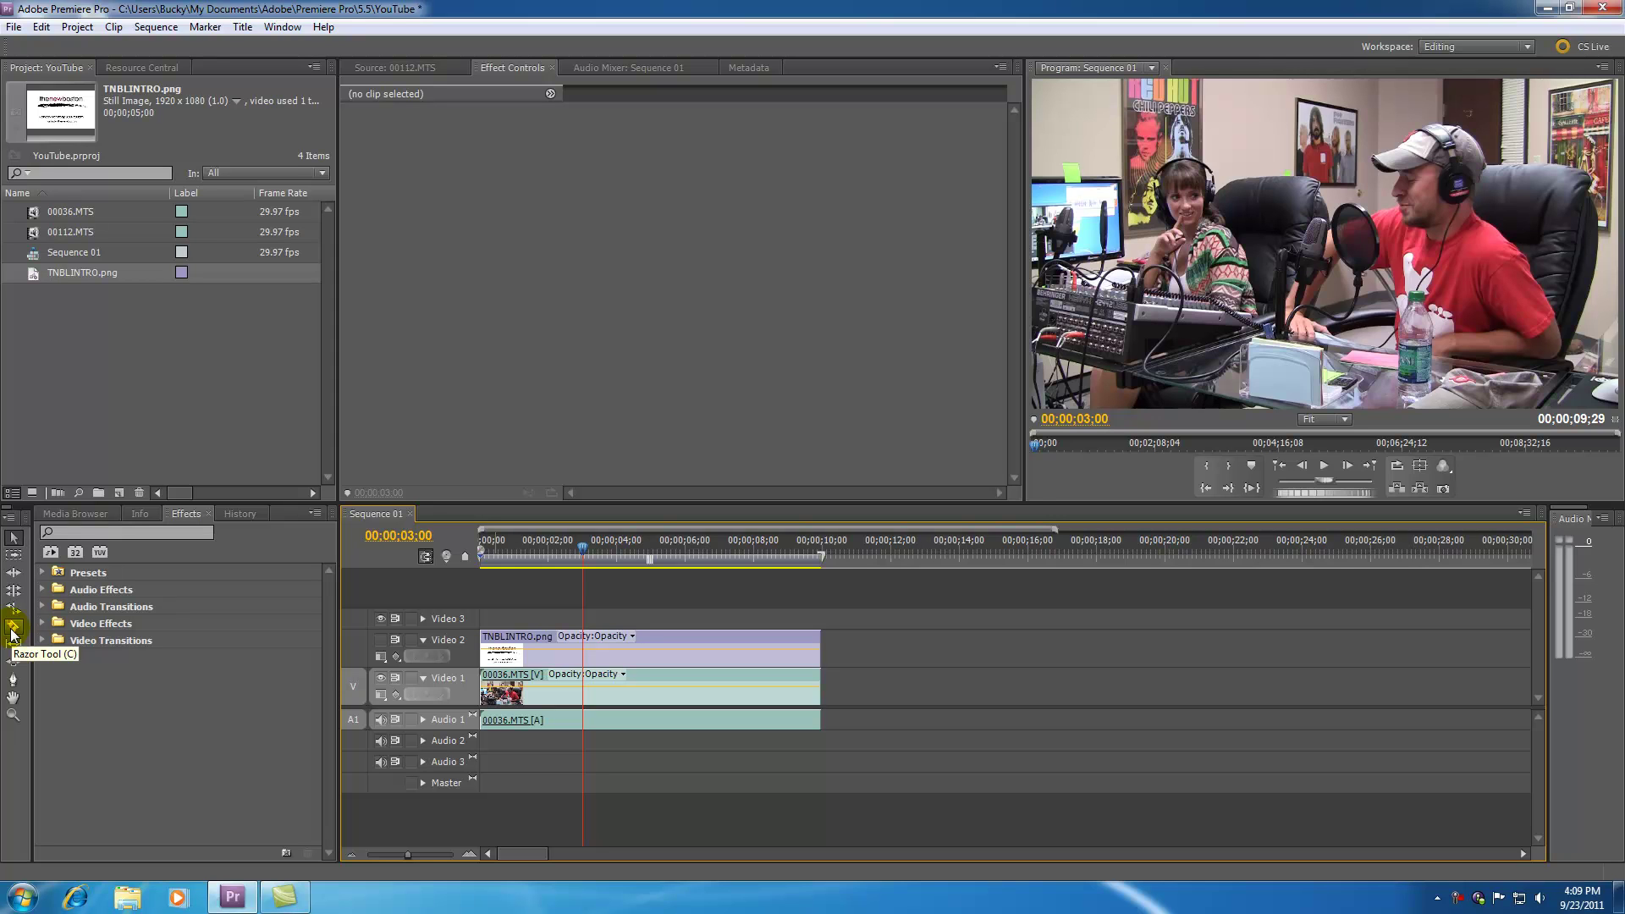
Move the playhead to 00;00;03;27 and delete TNBLINTRO.png from Video 2.
{"action": "left_click", "coordinate": [14, 629]}
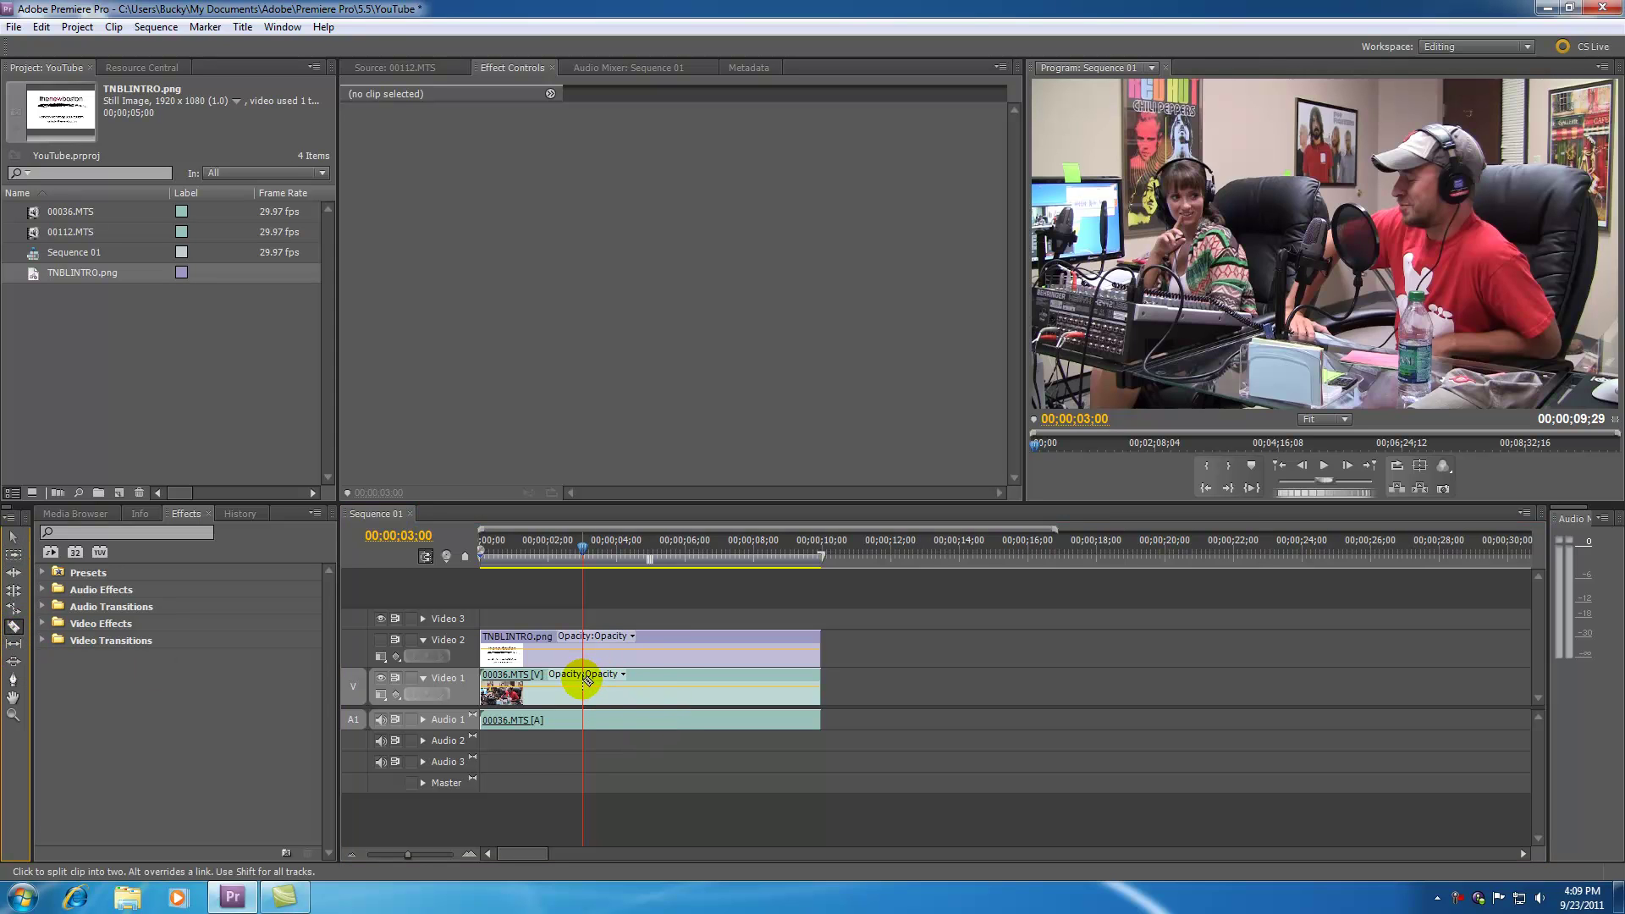
{"action": "mouse_move", "coordinate": [583, 557]}
{"action": "left_mouse_down"}
{"action": "mouse_move", "coordinate": [633, 550]}
{"action": "mouse_move", "coordinate": [613, 555]}
{"action": "left_mouse_up"}
{"action": "left_click", "coordinate": [610, 676]}
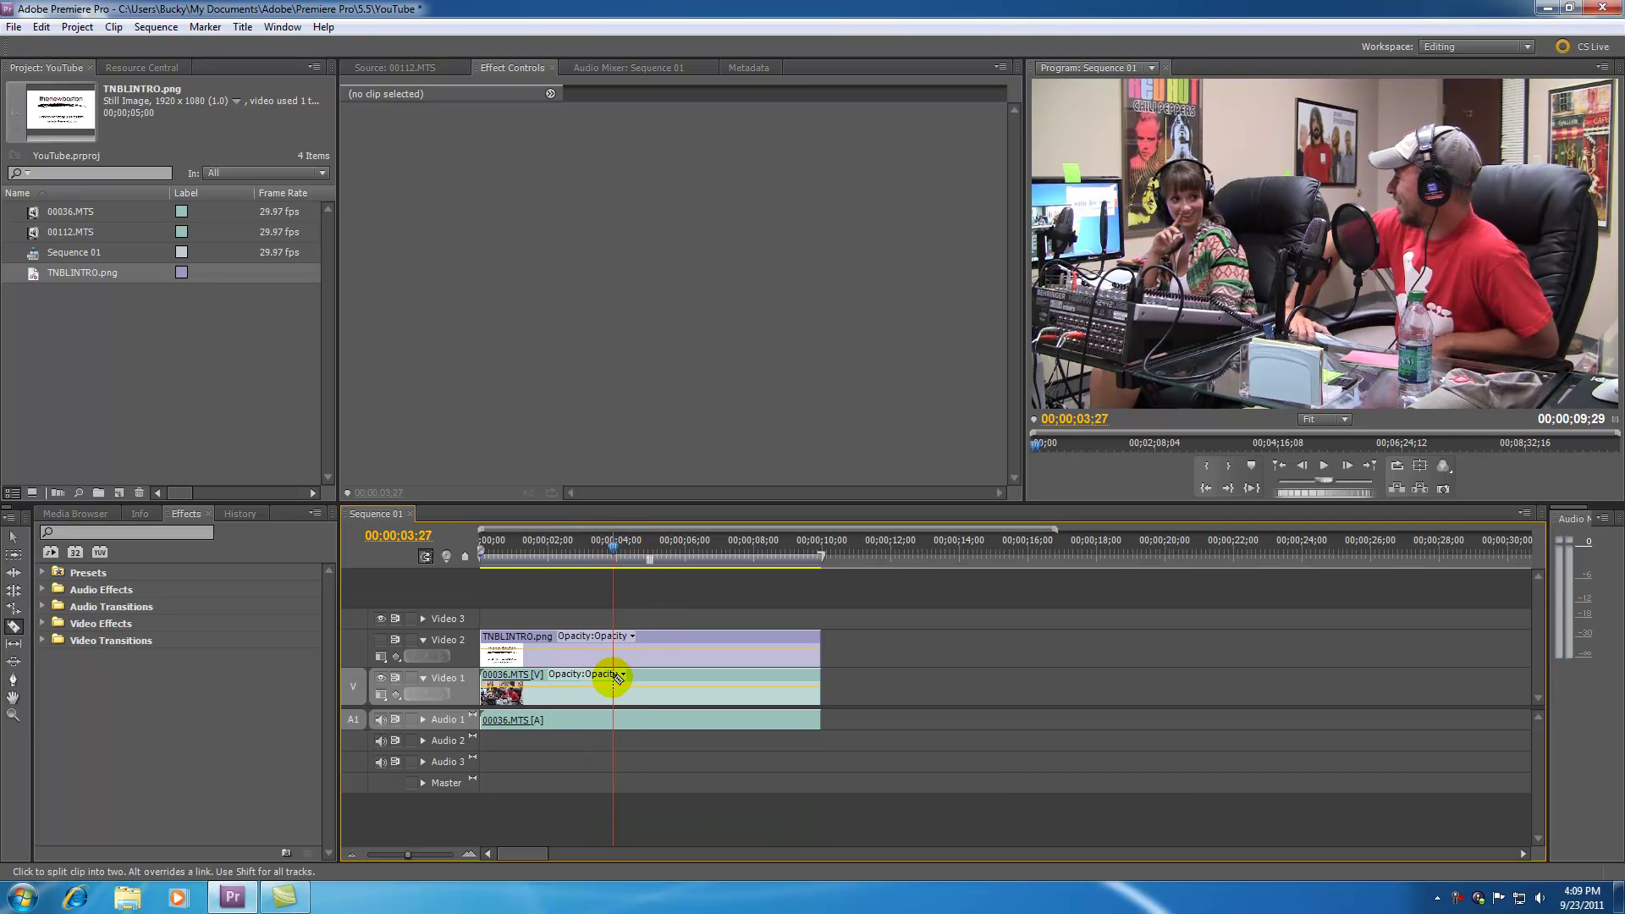
{"action": "key", "text": "v"}
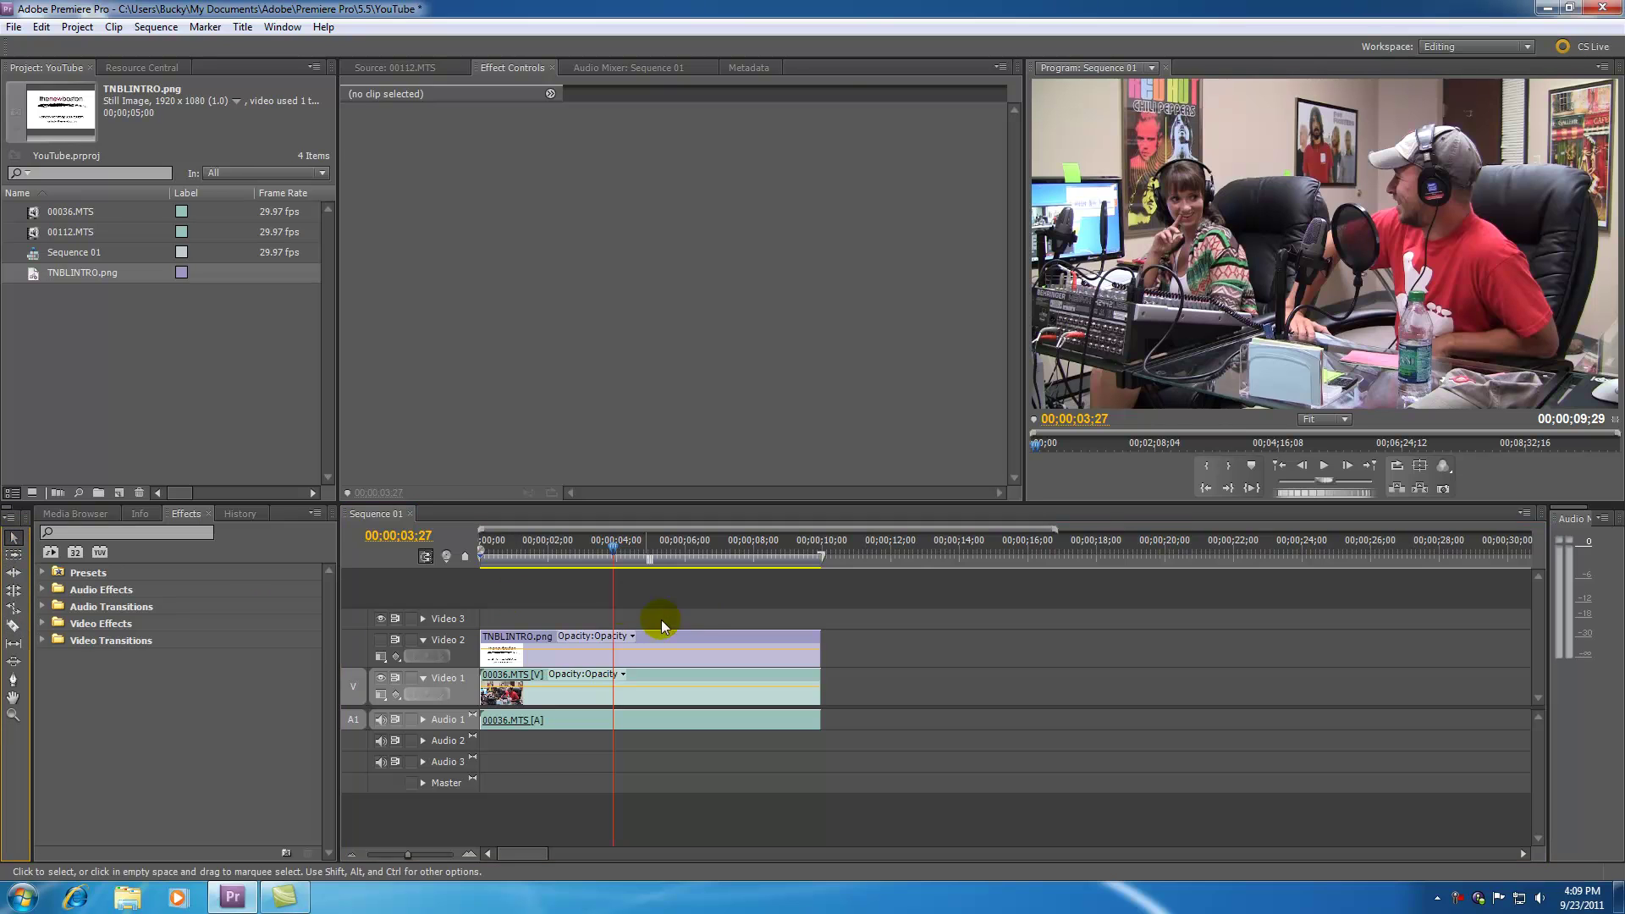
{"action": "left_click", "coordinate": [724, 648]}
{"action": "key", "text": "Delete"}
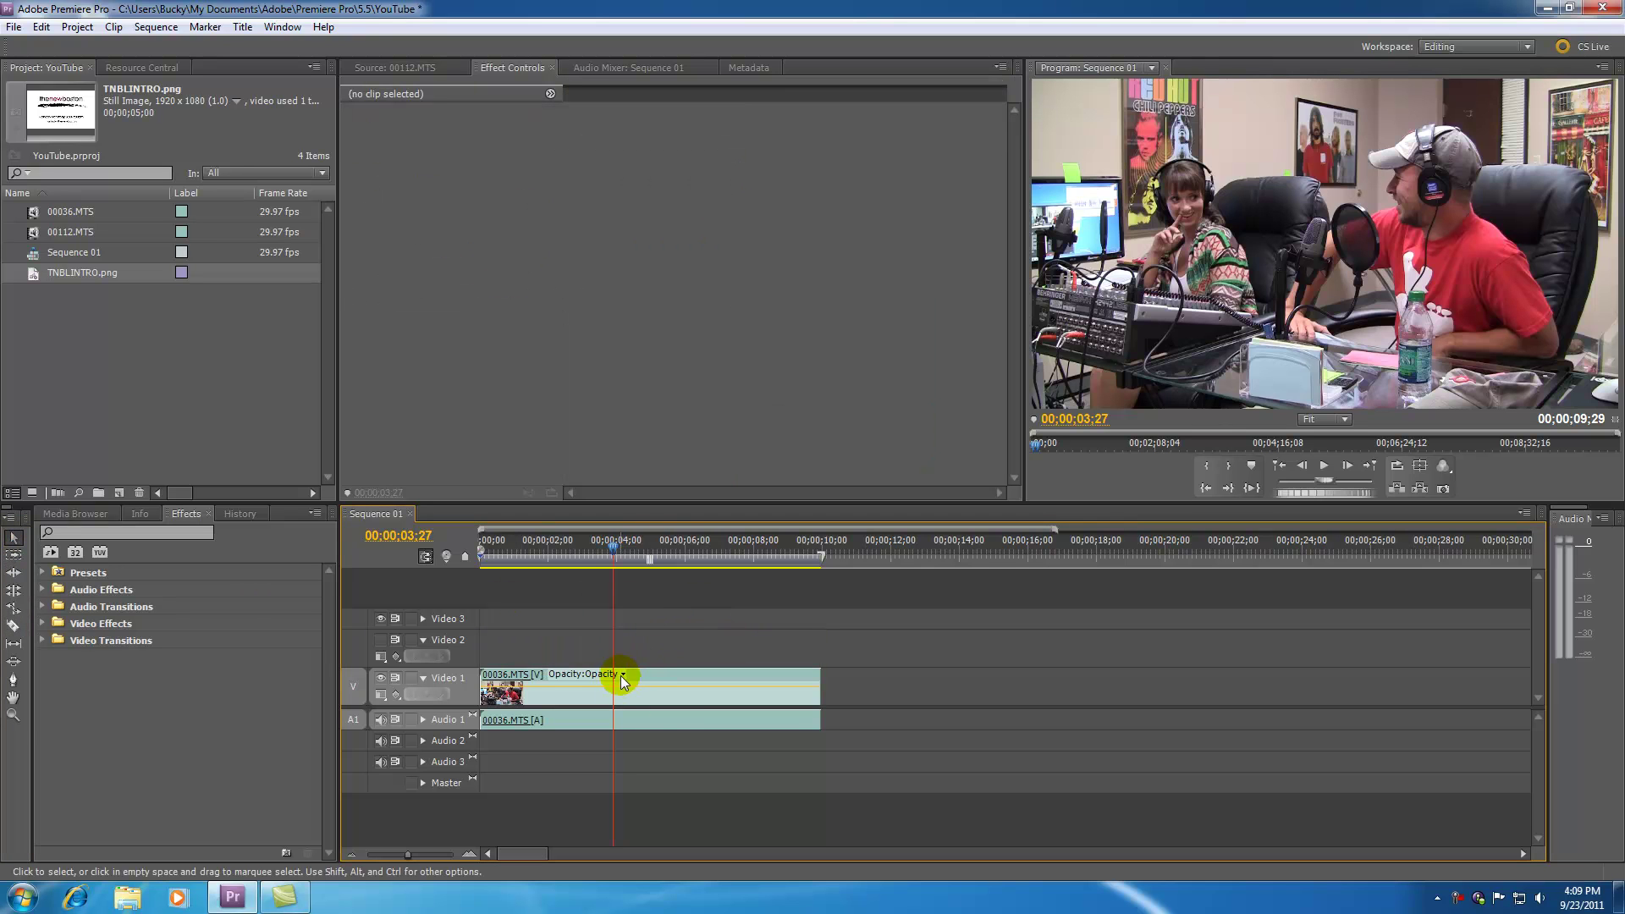
Cut 00036.MTS at the playhead and move the second part to about 17 seconds on Video 1.
{"action": "key", "text": "c"}
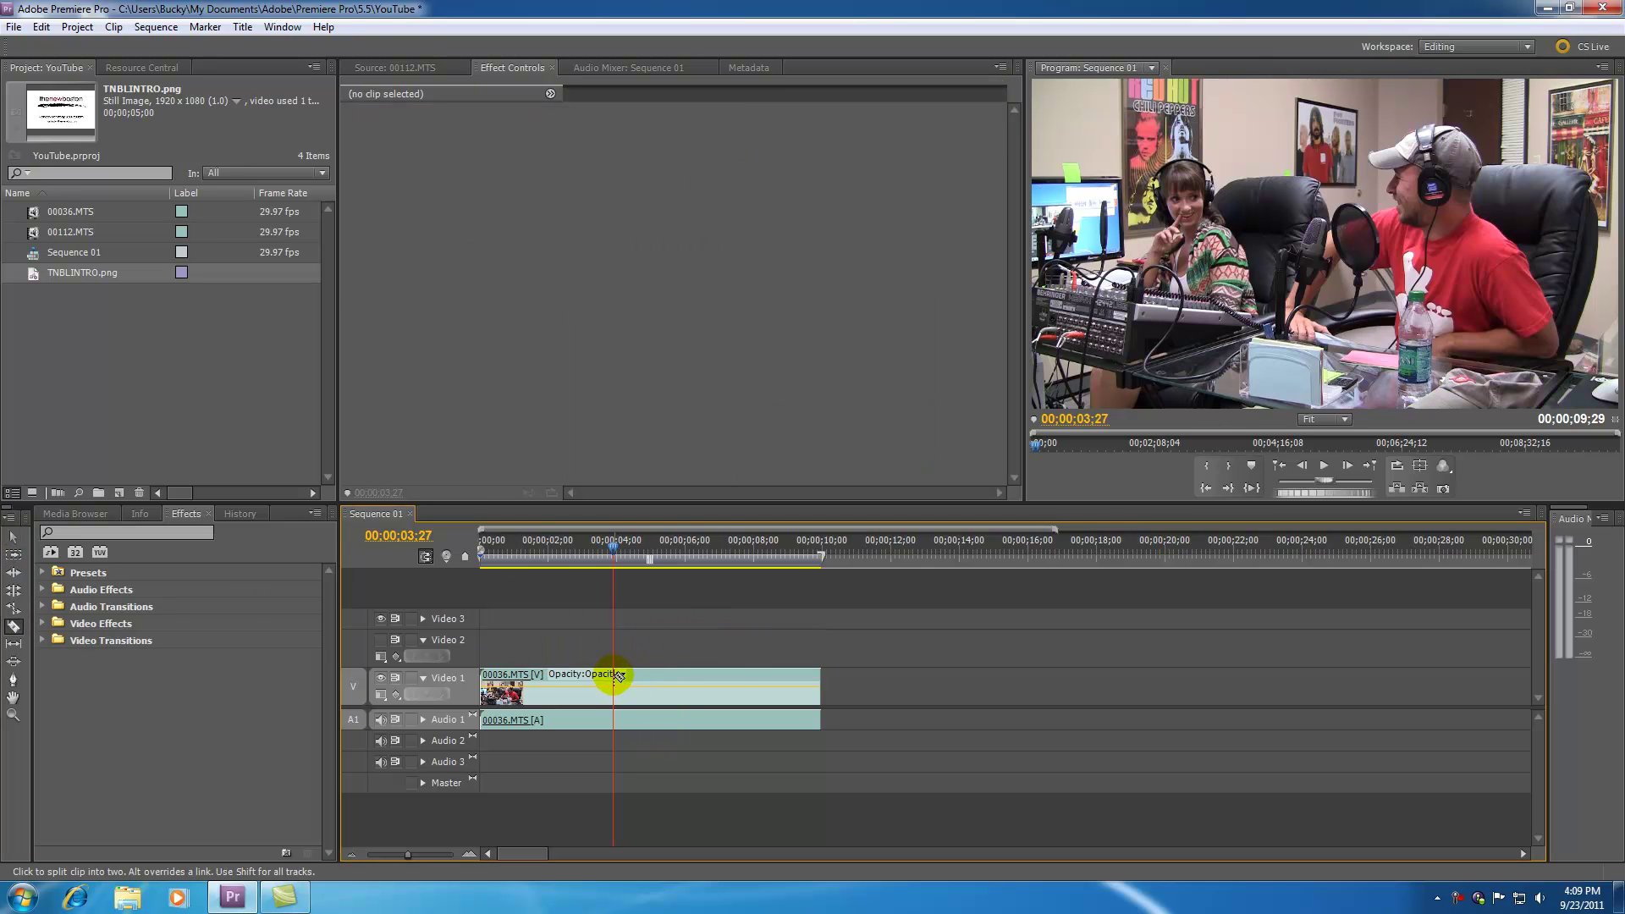
{"action": "left_click", "coordinate": [614, 675]}
{"action": "key", "text": "v"}
{"action": "left_click_drag", "start_coordinate": [642, 675], "coordinate": [1085, 677]}
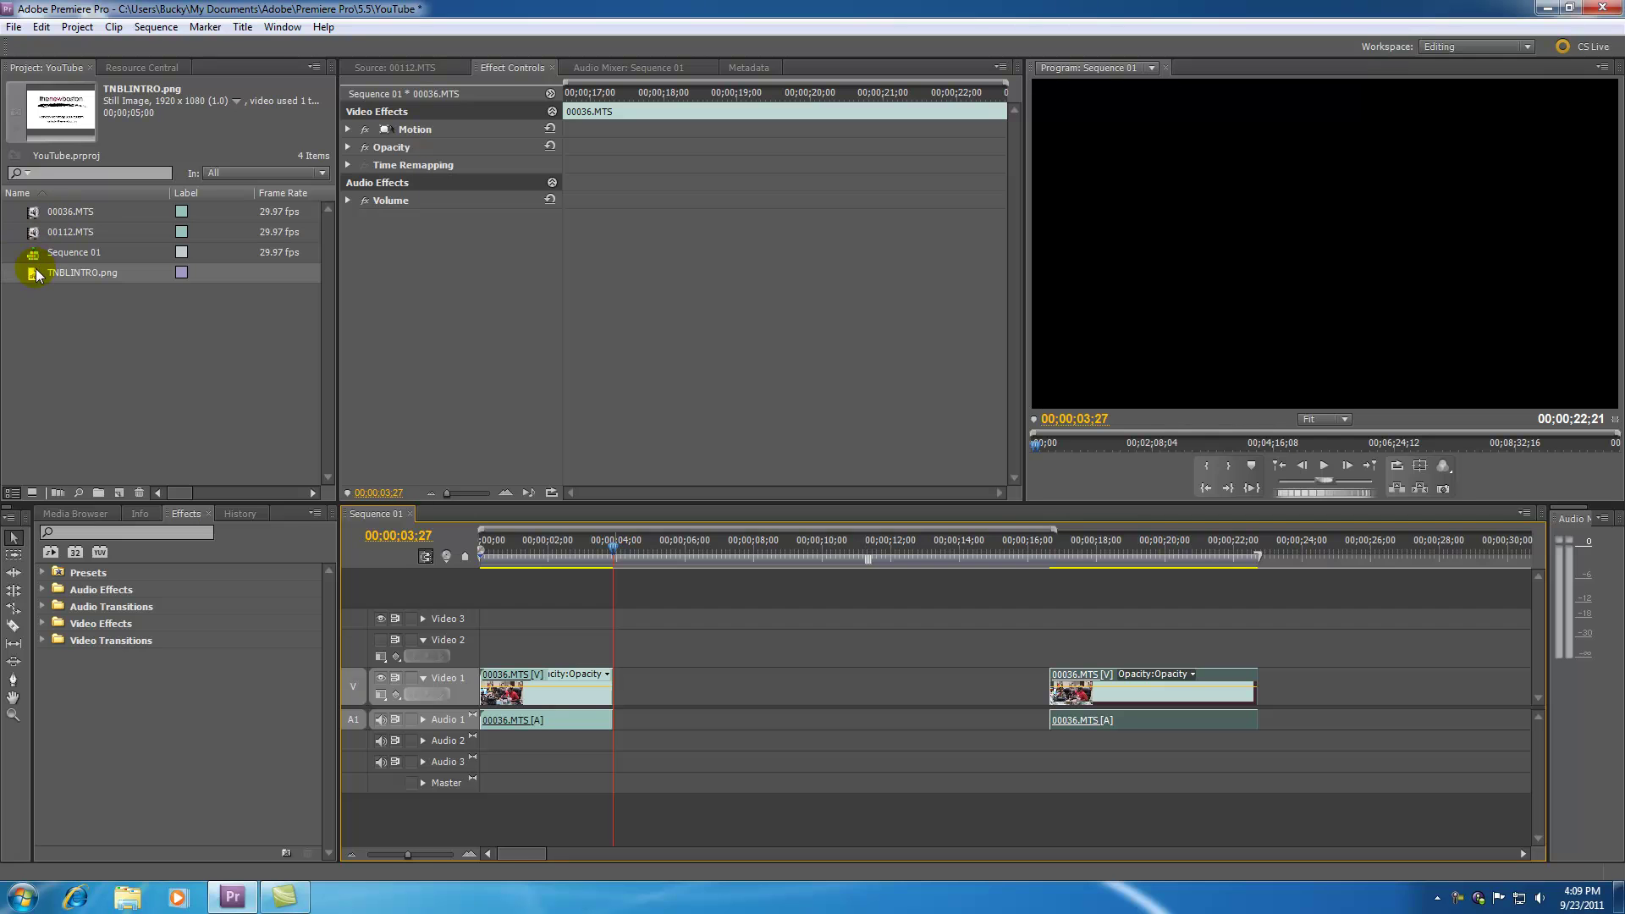
Place TNBLINTRO.png directly after the first part of 00036.MTS and butt the second part against the image's end.
{"action": "left_click_drag", "start_coordinate": [36, 273], "coordinate": [618, 687]}
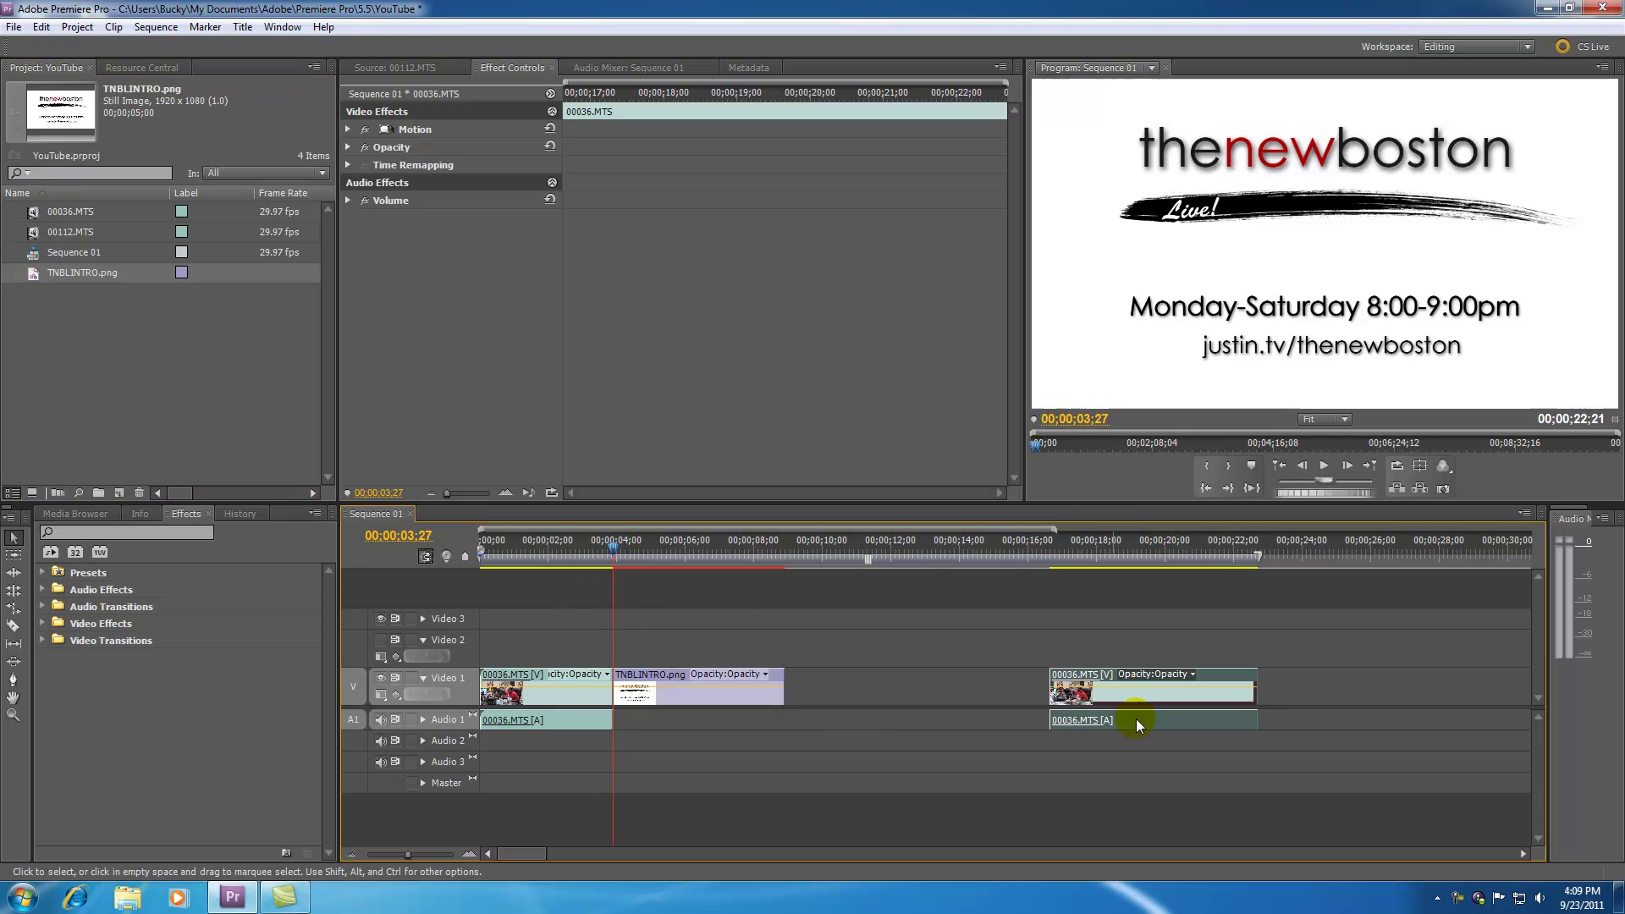
{"action": "left_click_drag", "start_coordinate": [1064, 677], "coordinate": [803, 683]}
{"action": "left_click_drag", "start_coordinate": [611, 546], "coordinate": [910, 567]}
{"action": "left_click", "coordinate": [855, 606]}
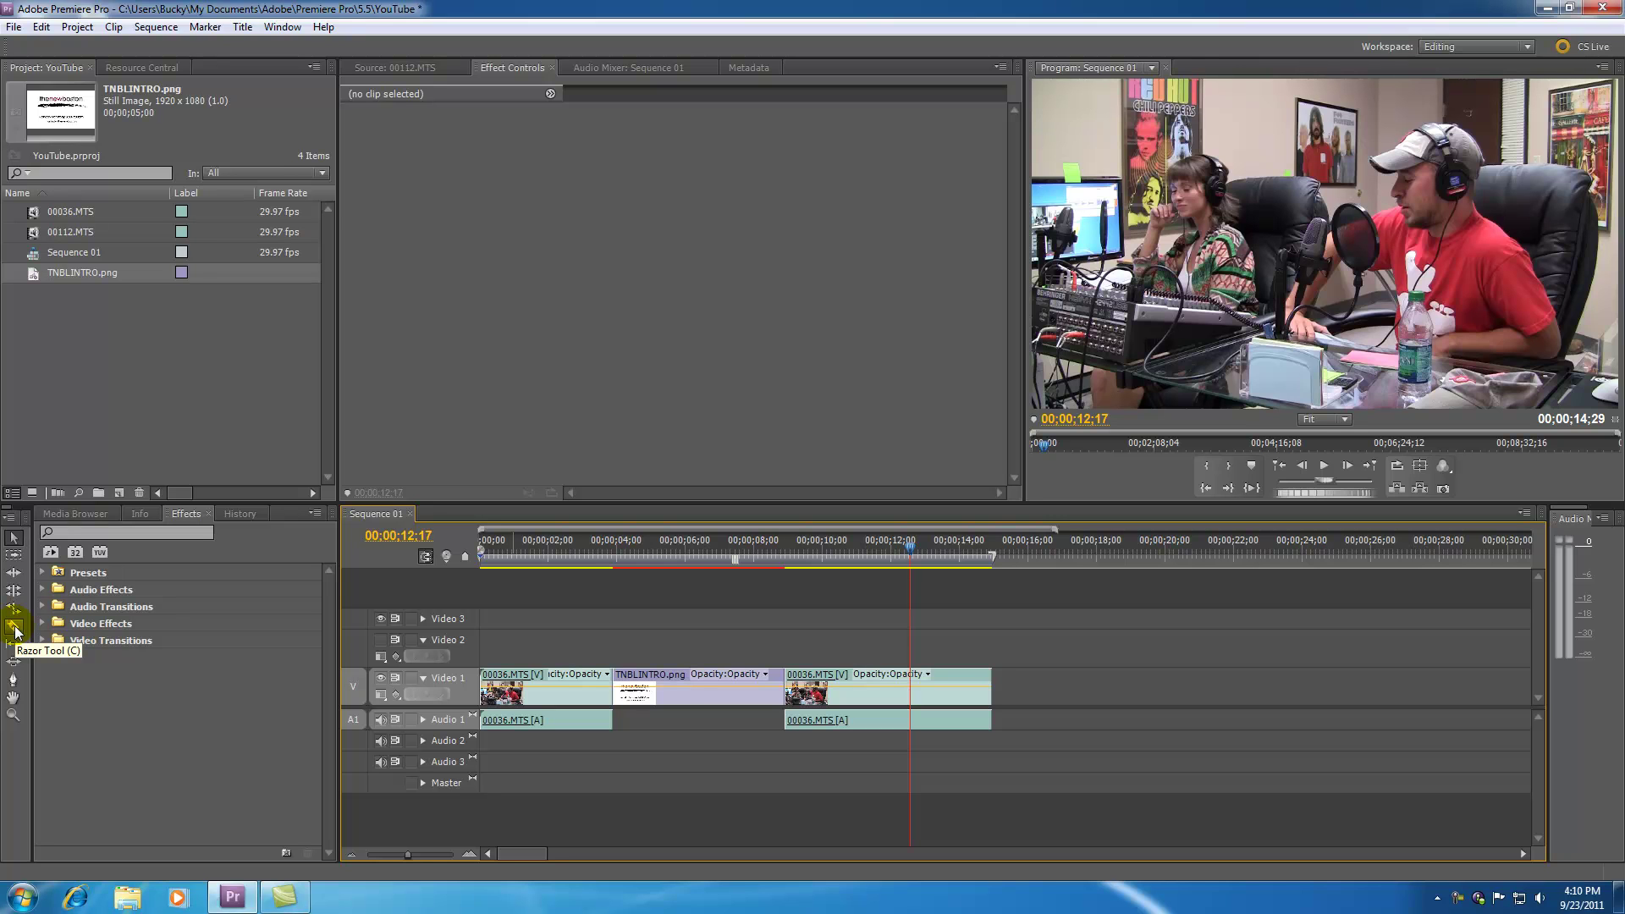
Delete TNBLINTRO.png from Video 1 and move the second part of 00036.MTS directly against the first.
{"action": "left_click", "coordinate": [707, 674]}
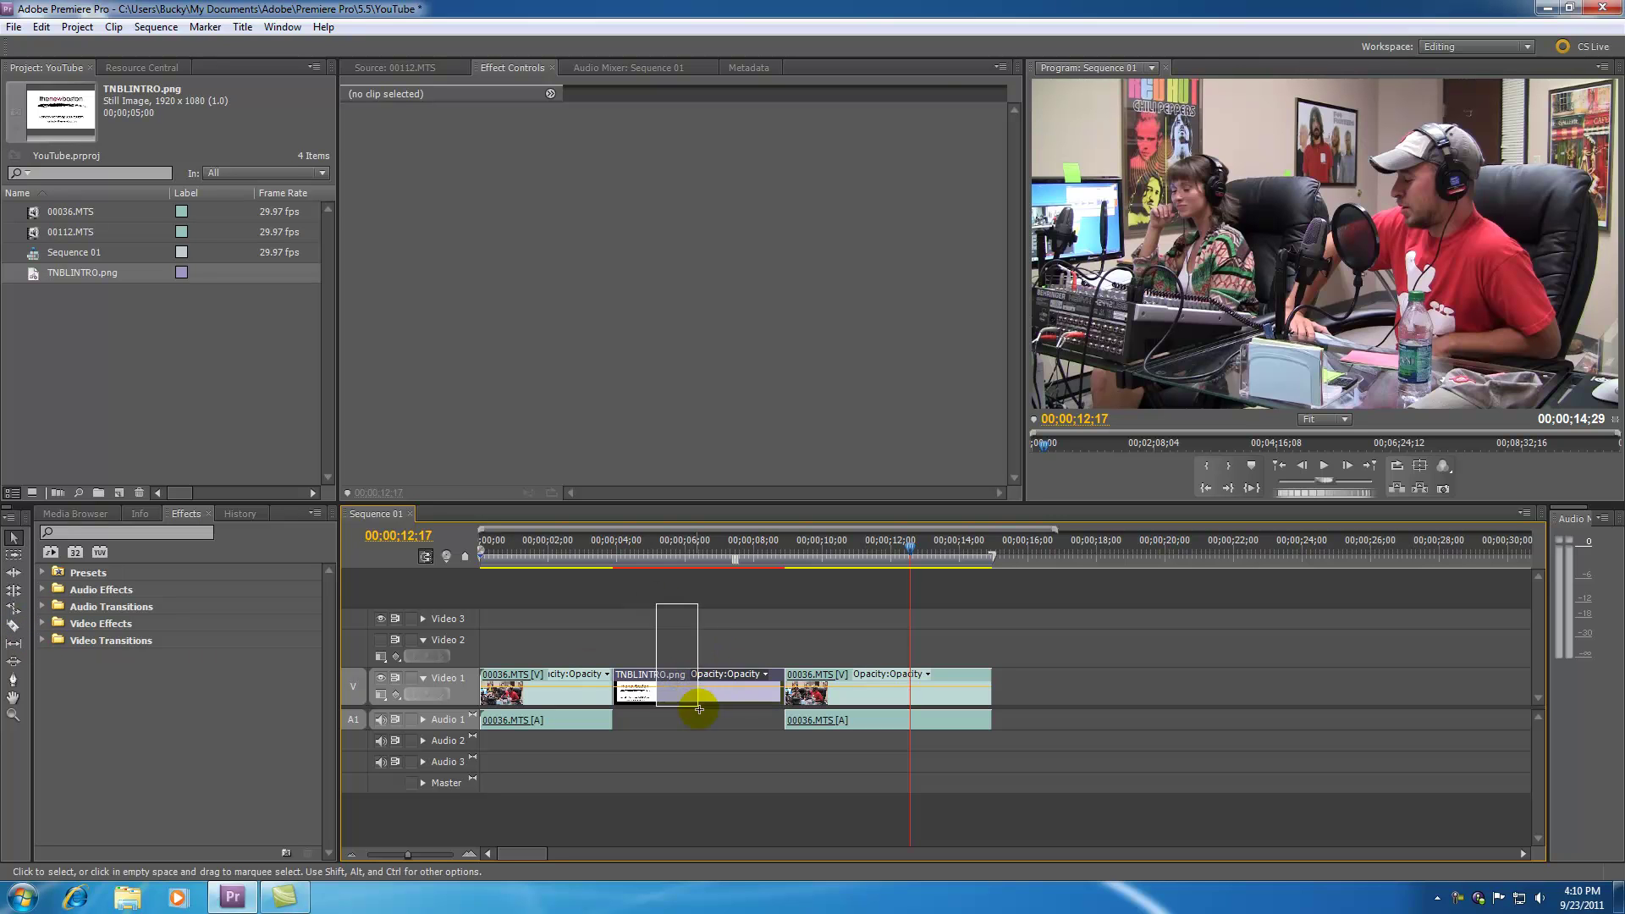
{"action": "key", "text": "Delete"}
{"action": "left_click_drag", "start_coordinate": [808, 677], "coordinate": [636, 674]}
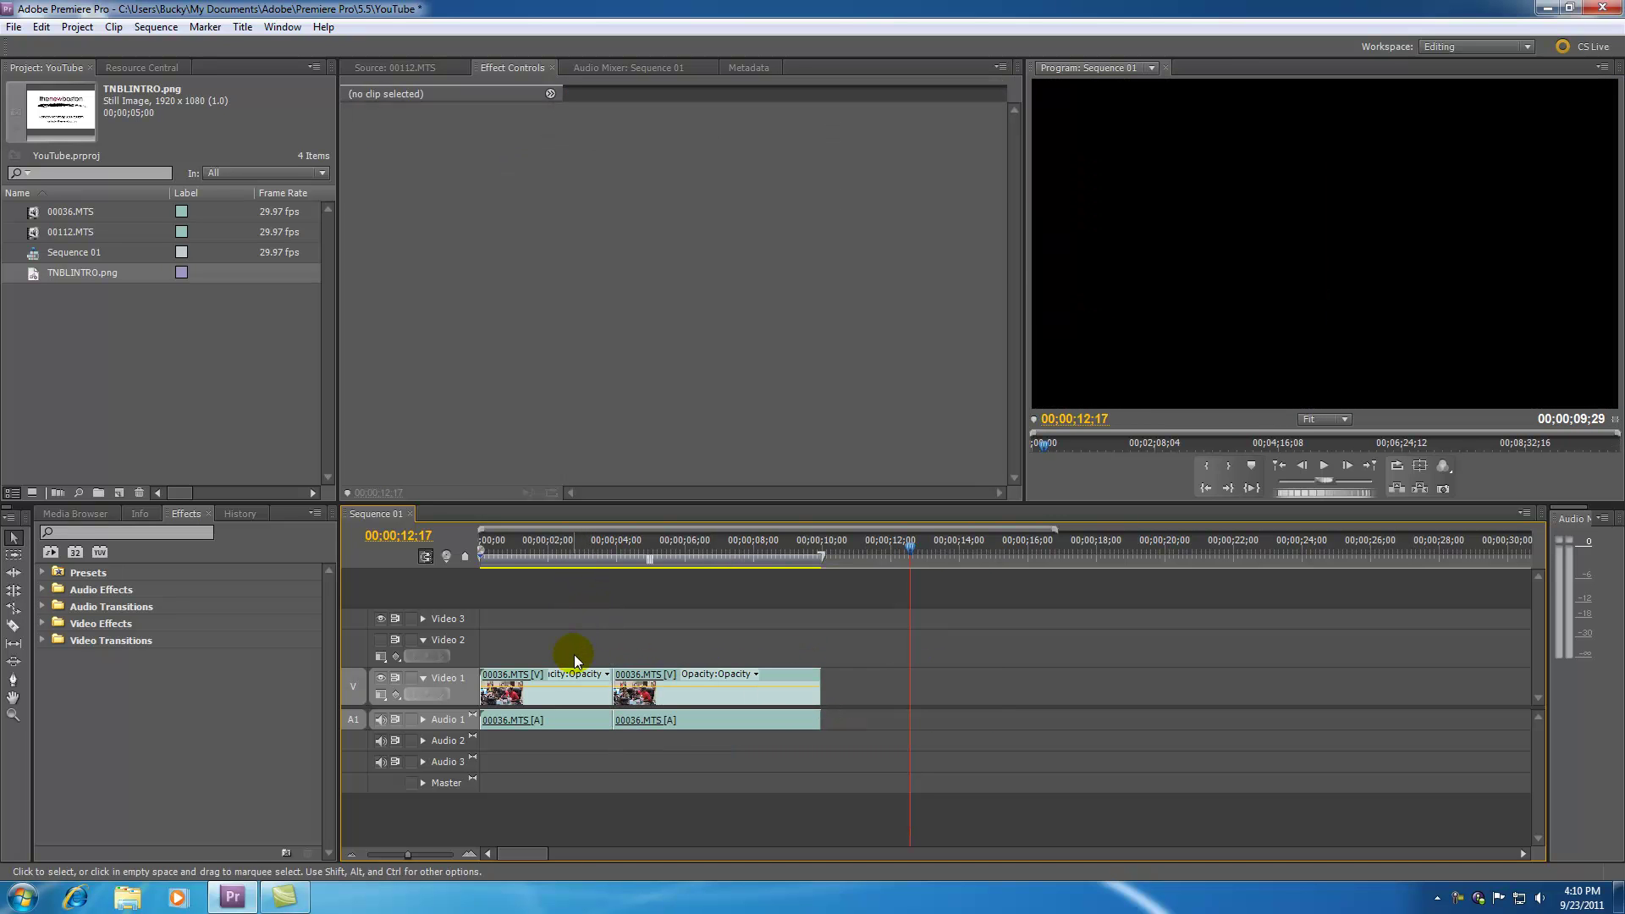
Expand the Opacity property of the first 00036.MTS part and add an opacity keyframe at 00;00;01;18.
{"action": "left_click_drag", "start_coordinate": [555, 548], "coordinate": [479, 549]}
{"action": "left_click_drag", "start_coordinate": [410, 854], "coordinate": [422, 855]}
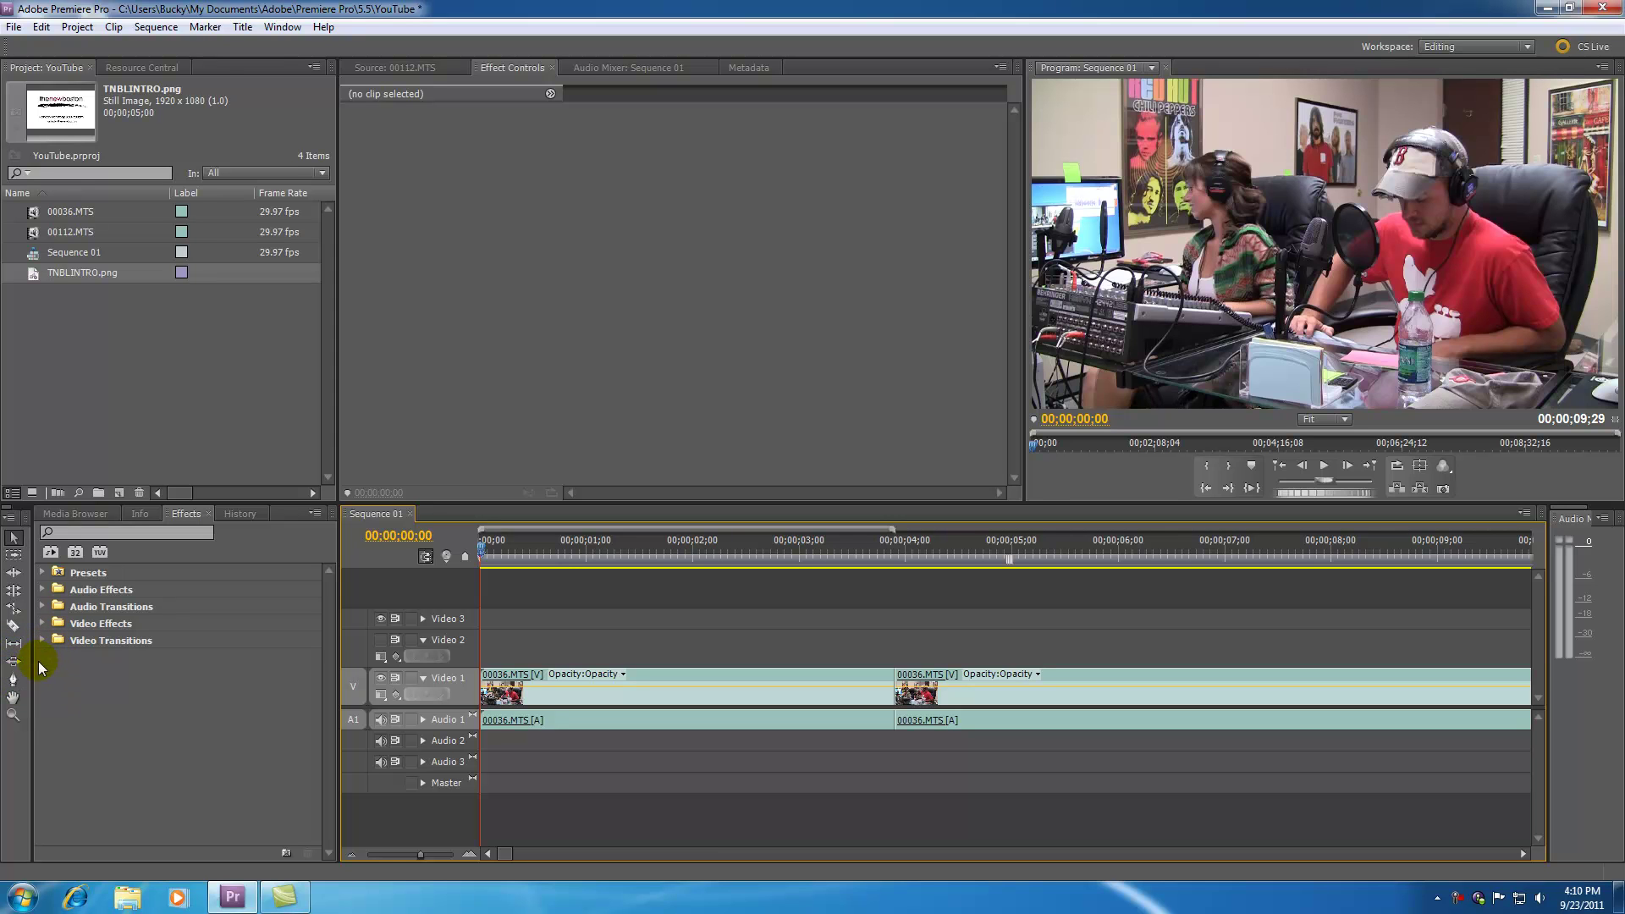
{"action": "left_click", "coordinate": [13, 682]}
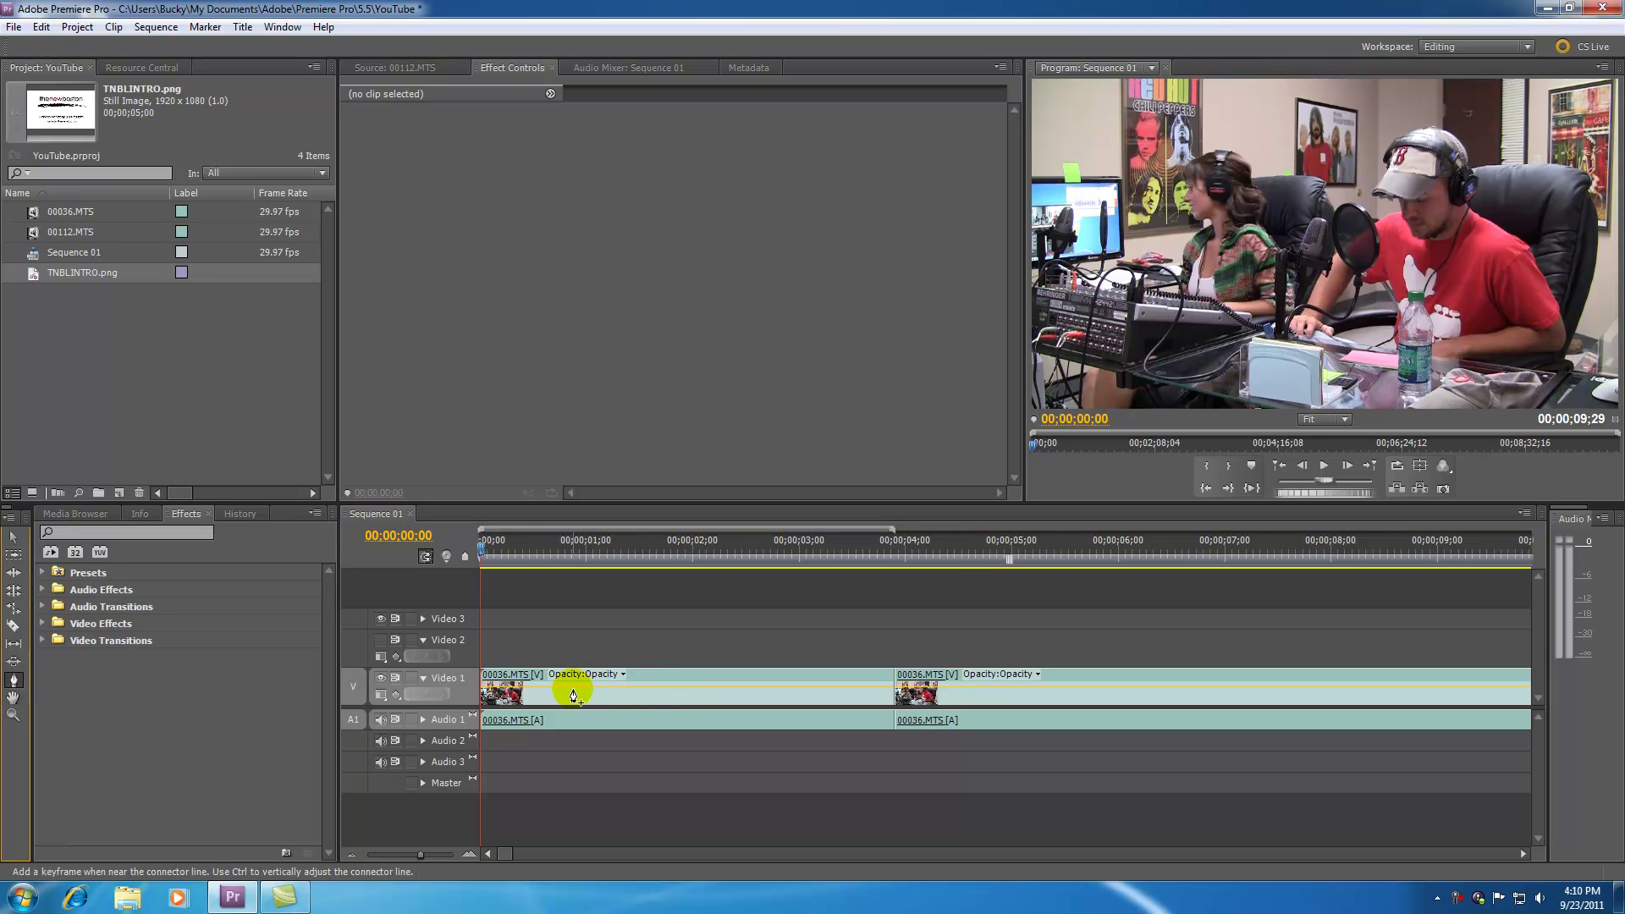
{"action": "left_click_drag", "start_coordinate": [491, 550], "coordinate": [547, 550]}
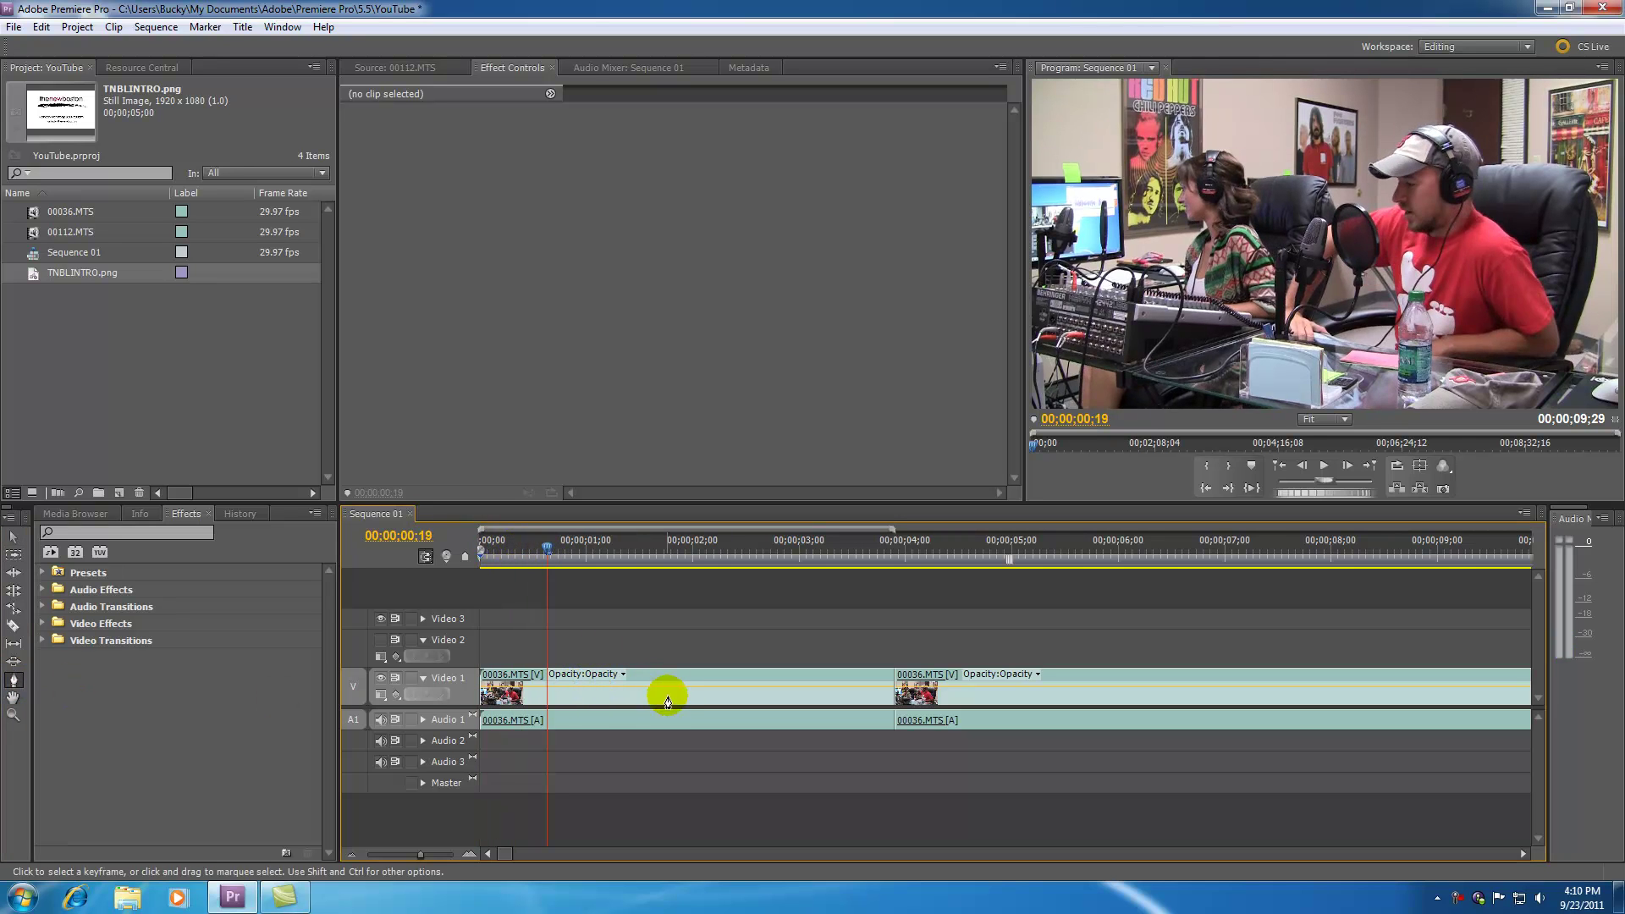
{"action": "left_click", "coordinate": [14, 536]}
{"action": "left_click", "coordinate": [688, 677]}
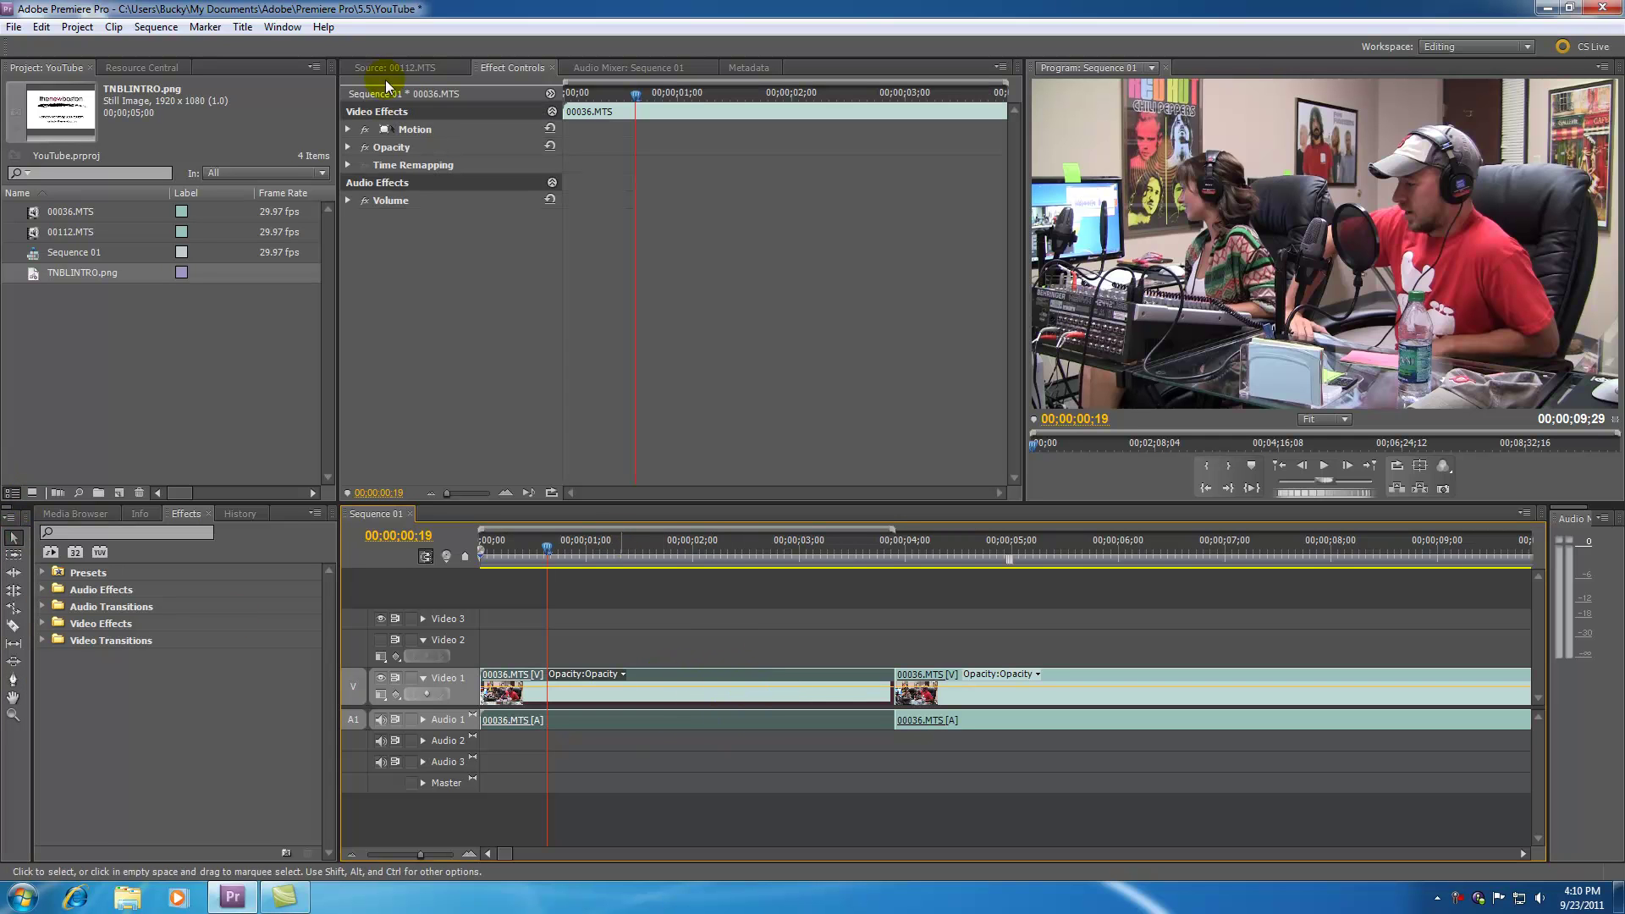
{"action": "left_click", "coordinate": [348, 148]}
{"action": "left_click", "coordinate": [360, 166]}
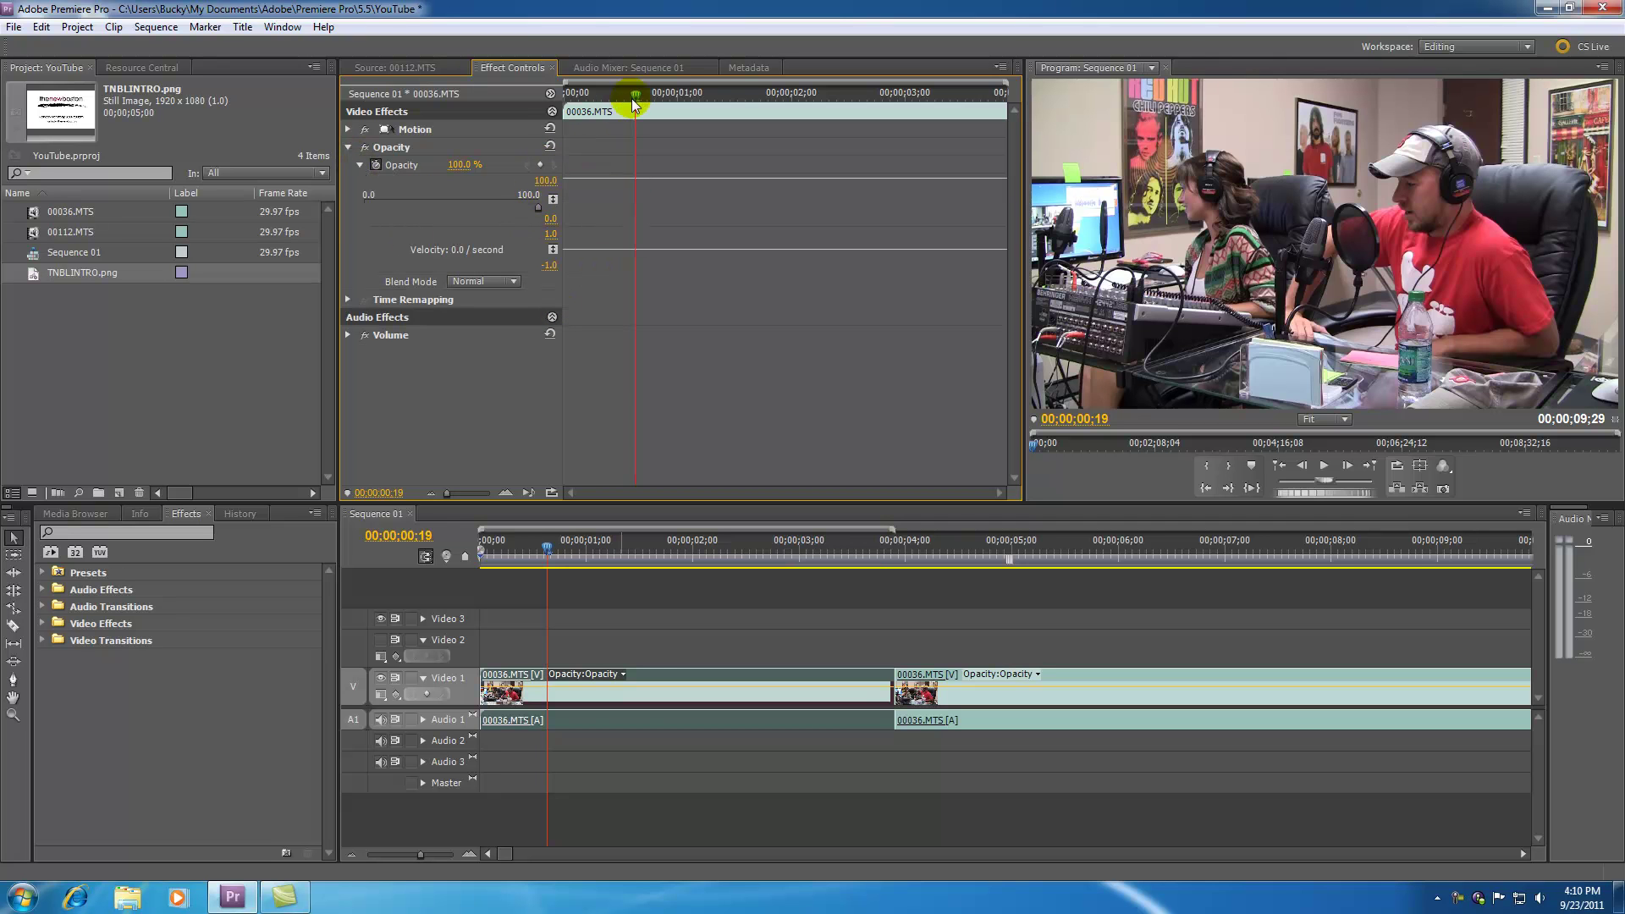
{"action": "left_click", "coordinate": [744, 91]}
{"action": "left_click", "coordinate": [539, 164]}
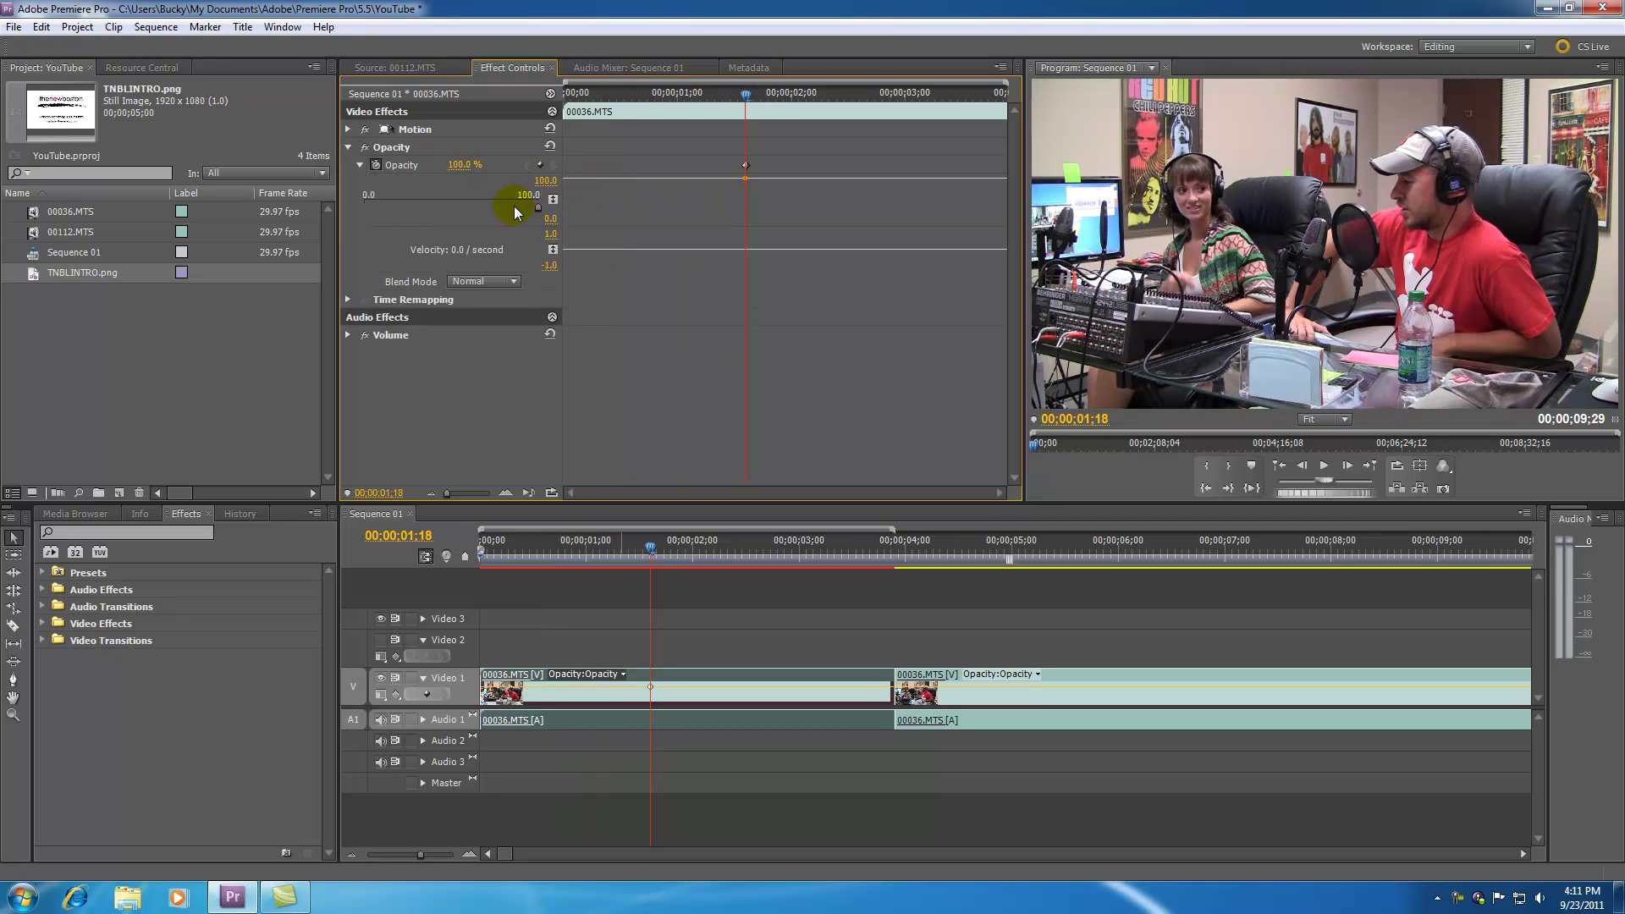
Add opacity keyframes with the Pen tool on the first 00036.MTS part at 00;00;02;16, 00;00;00;08 and 00;00;03;17.
{"action": "left_click_drag", "start_coordinate": [650, 548], "coordinate": [749, 550]}
{"action": "left_click", "coordinate": [14, 680]}
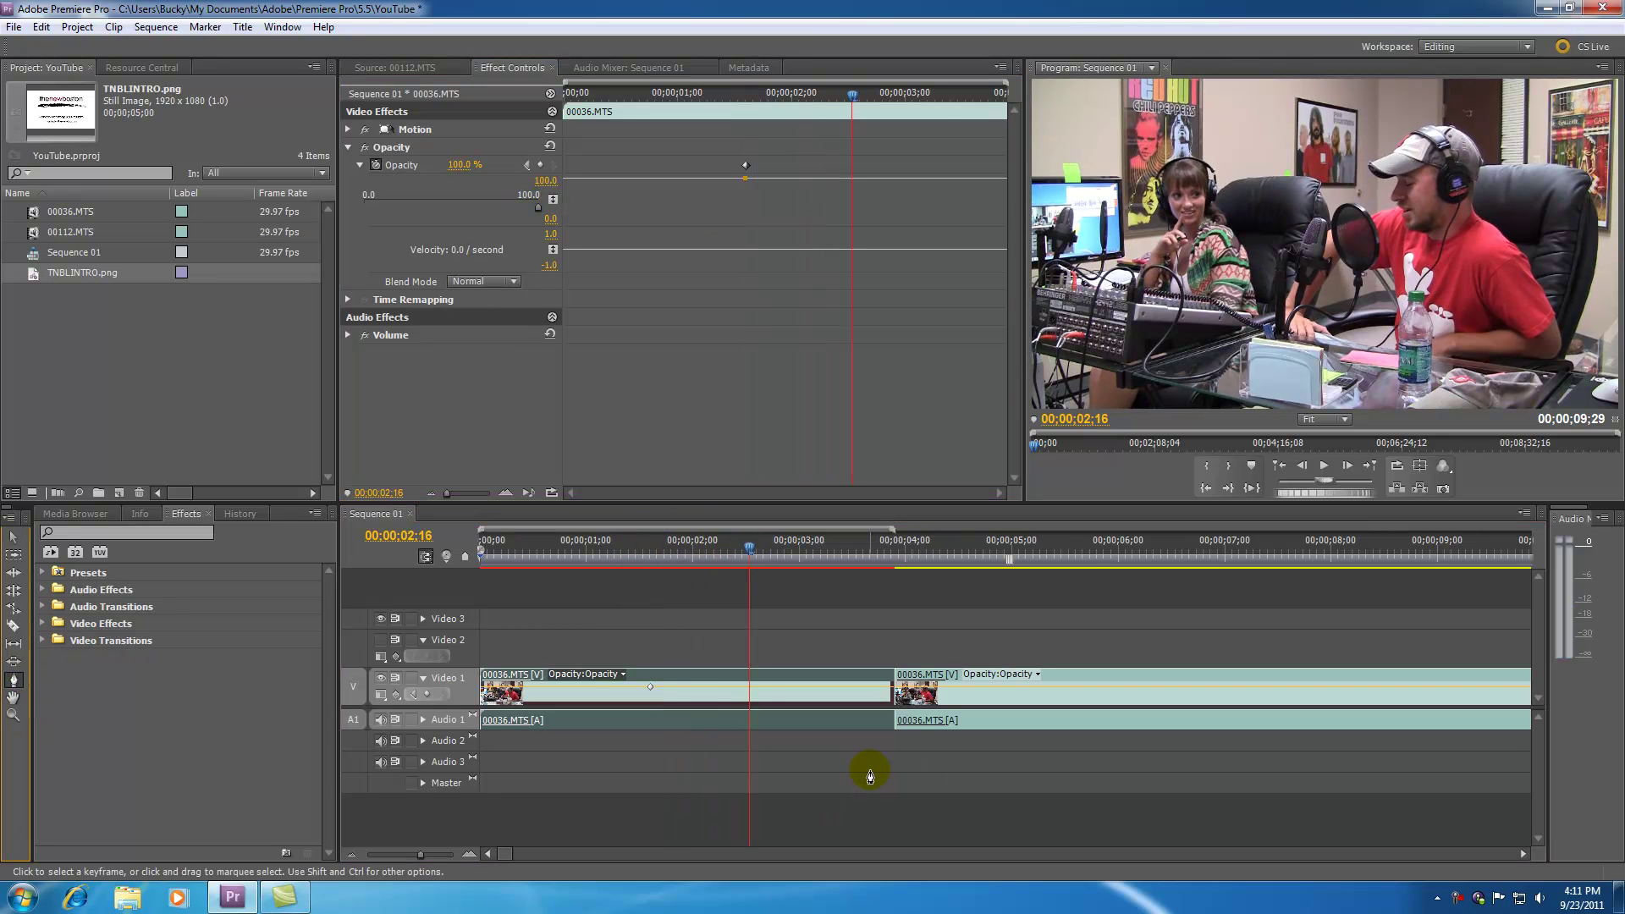
{"action": "left_click", "coordinate": [749, 693]}
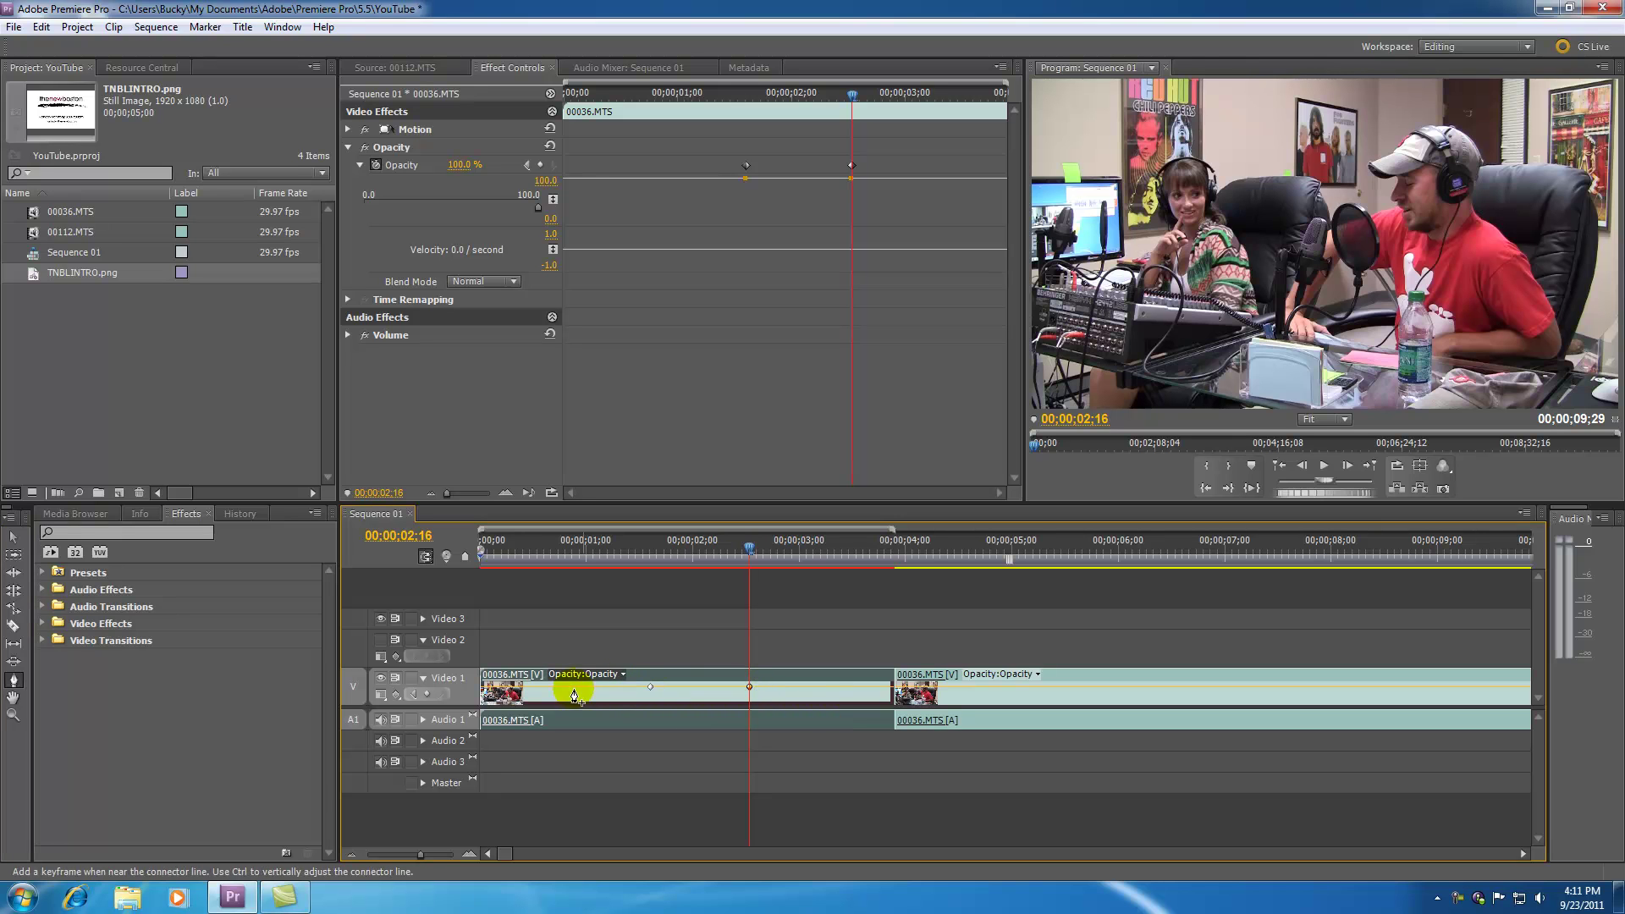
{"action": "left_click", "coordinate": [509, 687]}
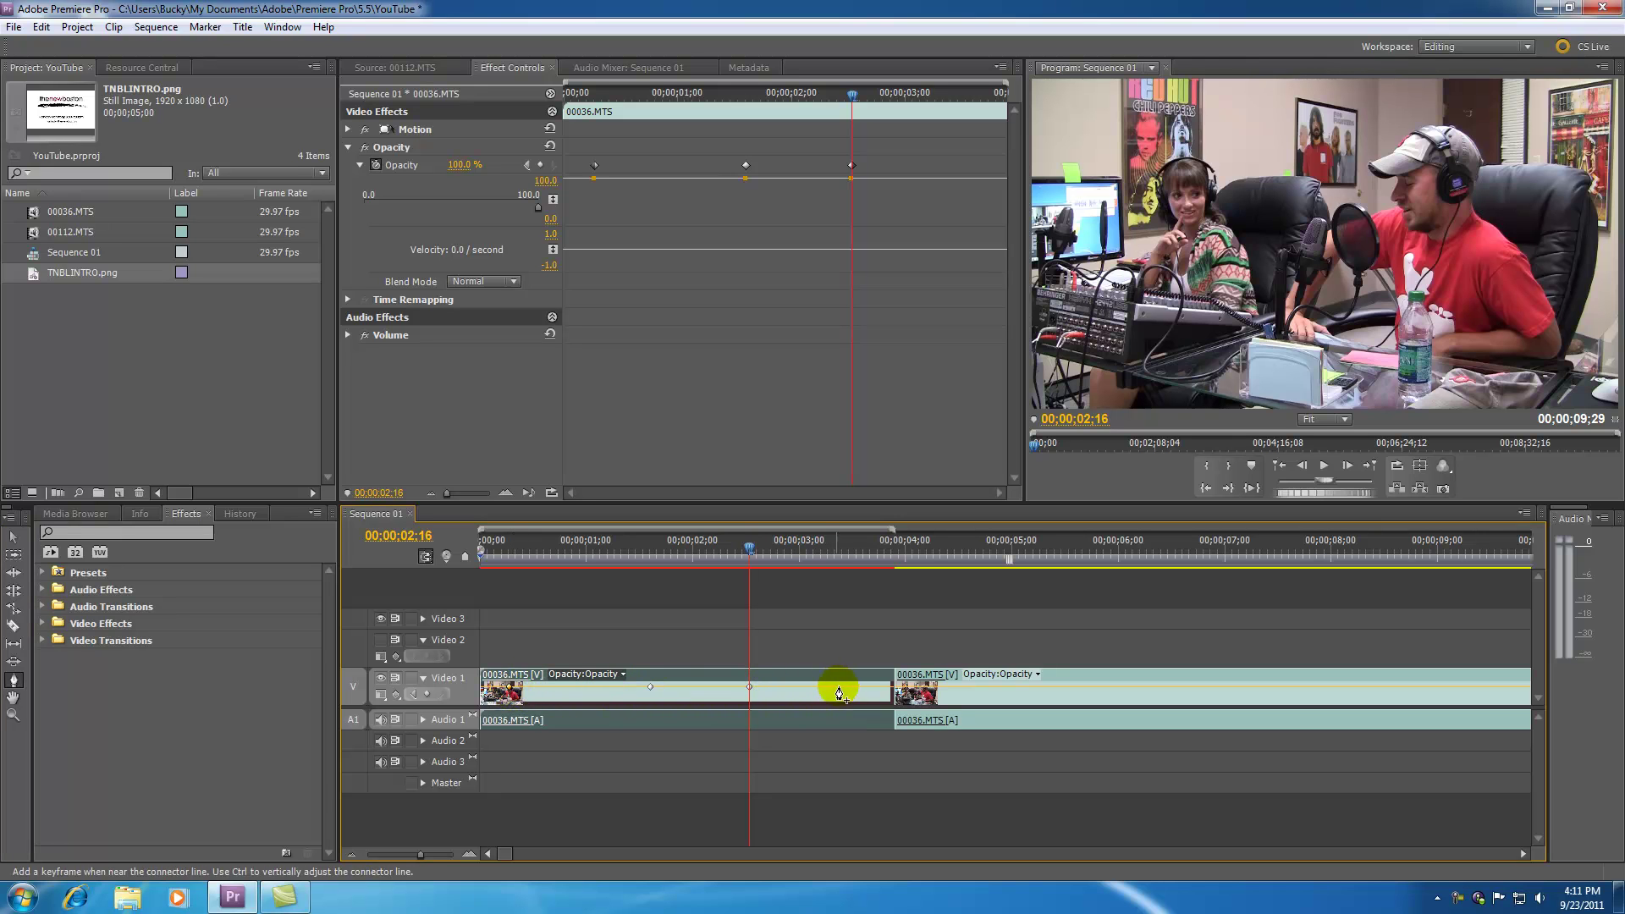
{"action": "left_click", "coordinate": [860, 687]}
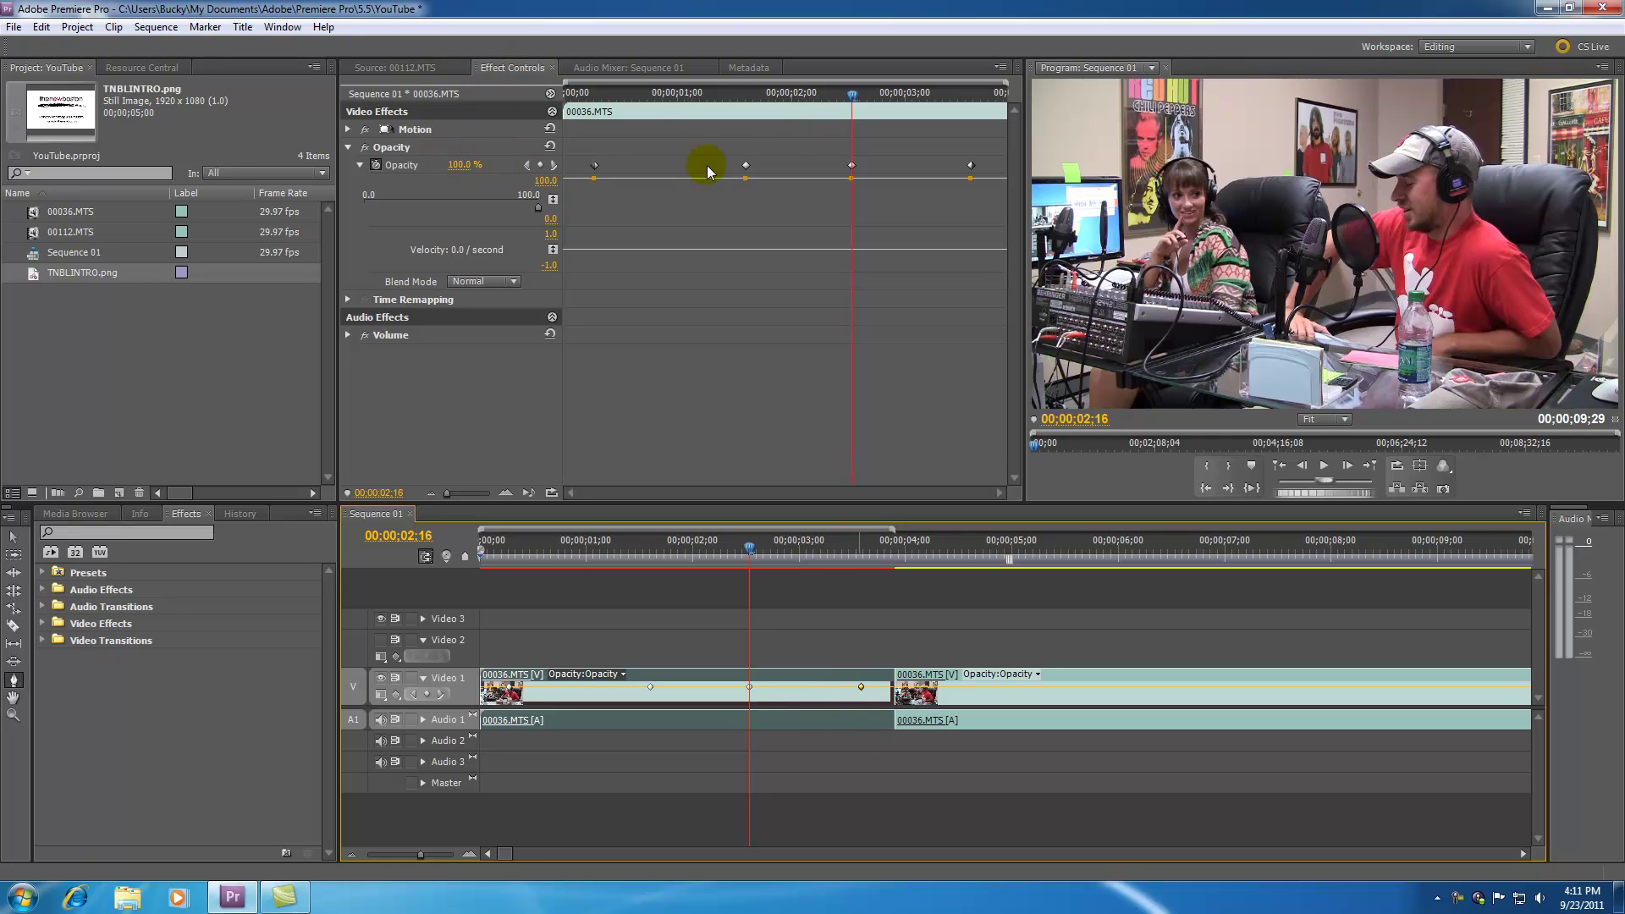
Set the opacity to 0% at the first and last keyframes, 00;00;00;08 and 00;00;03;17, to fade the first 00036.MTS part in and out.
{"action": "left_click", "coordinate": [528, 165]}
{"action": "left_click", "coordinate": [527, 165]}
{"action": "left_click_drag", "start_coordinate": [538, 207], "coordinate": [338, 222]}
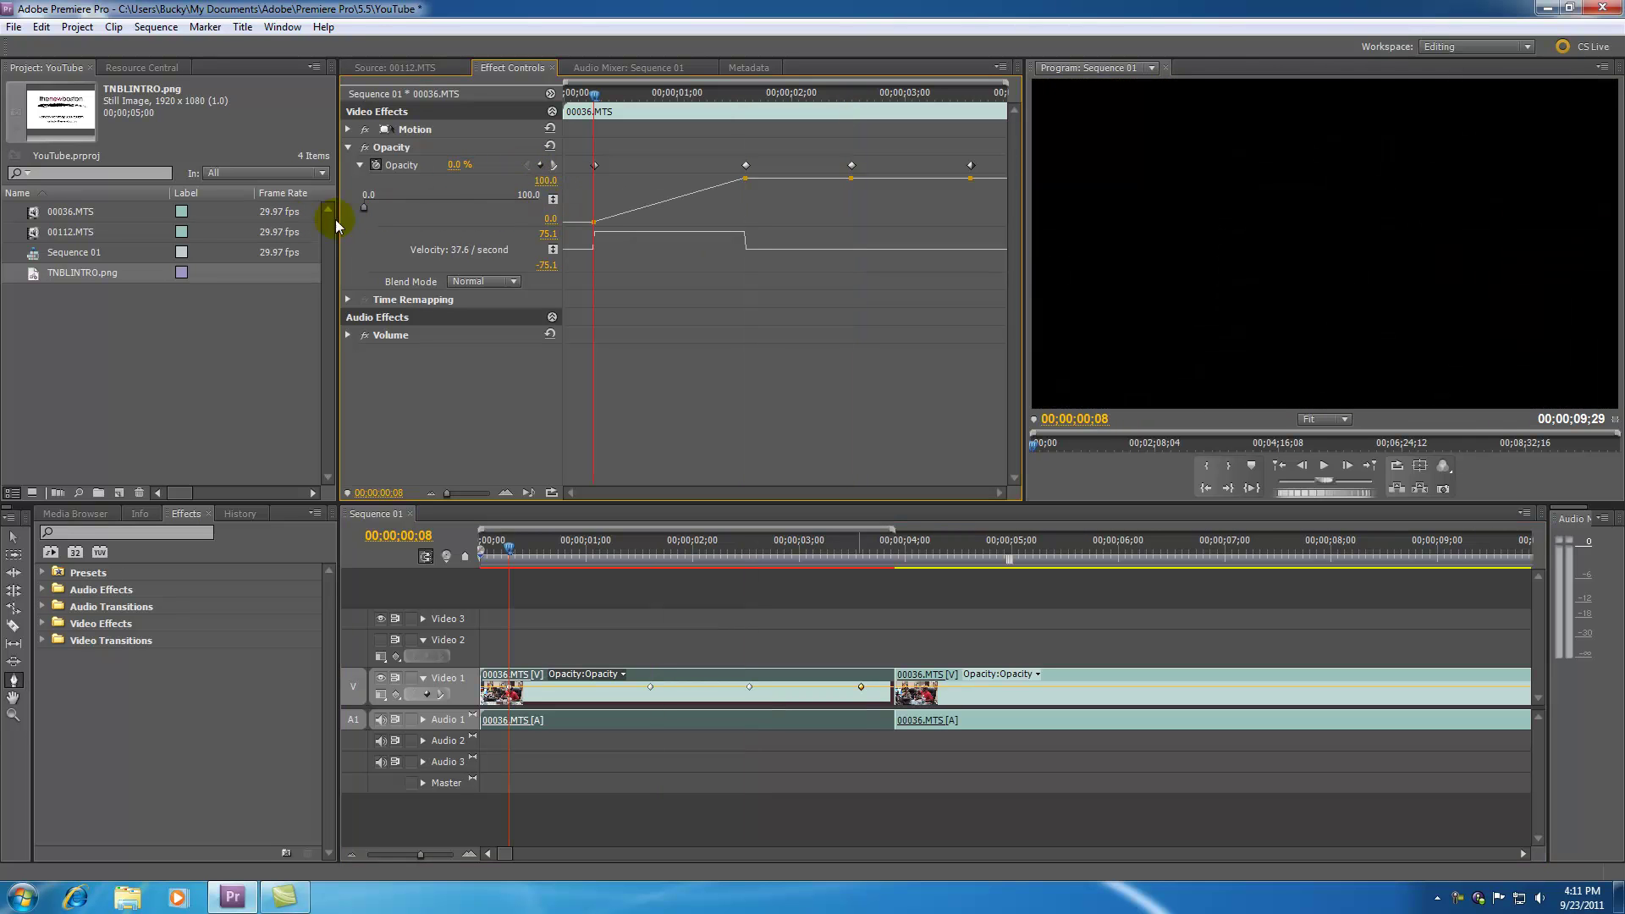
{"action": "left_click", "coordinate": [554, 165]}
{"action": "left_click", "coordinate": [554, 166]}
{"action": "left_click", "coordinate": [554, 166]}
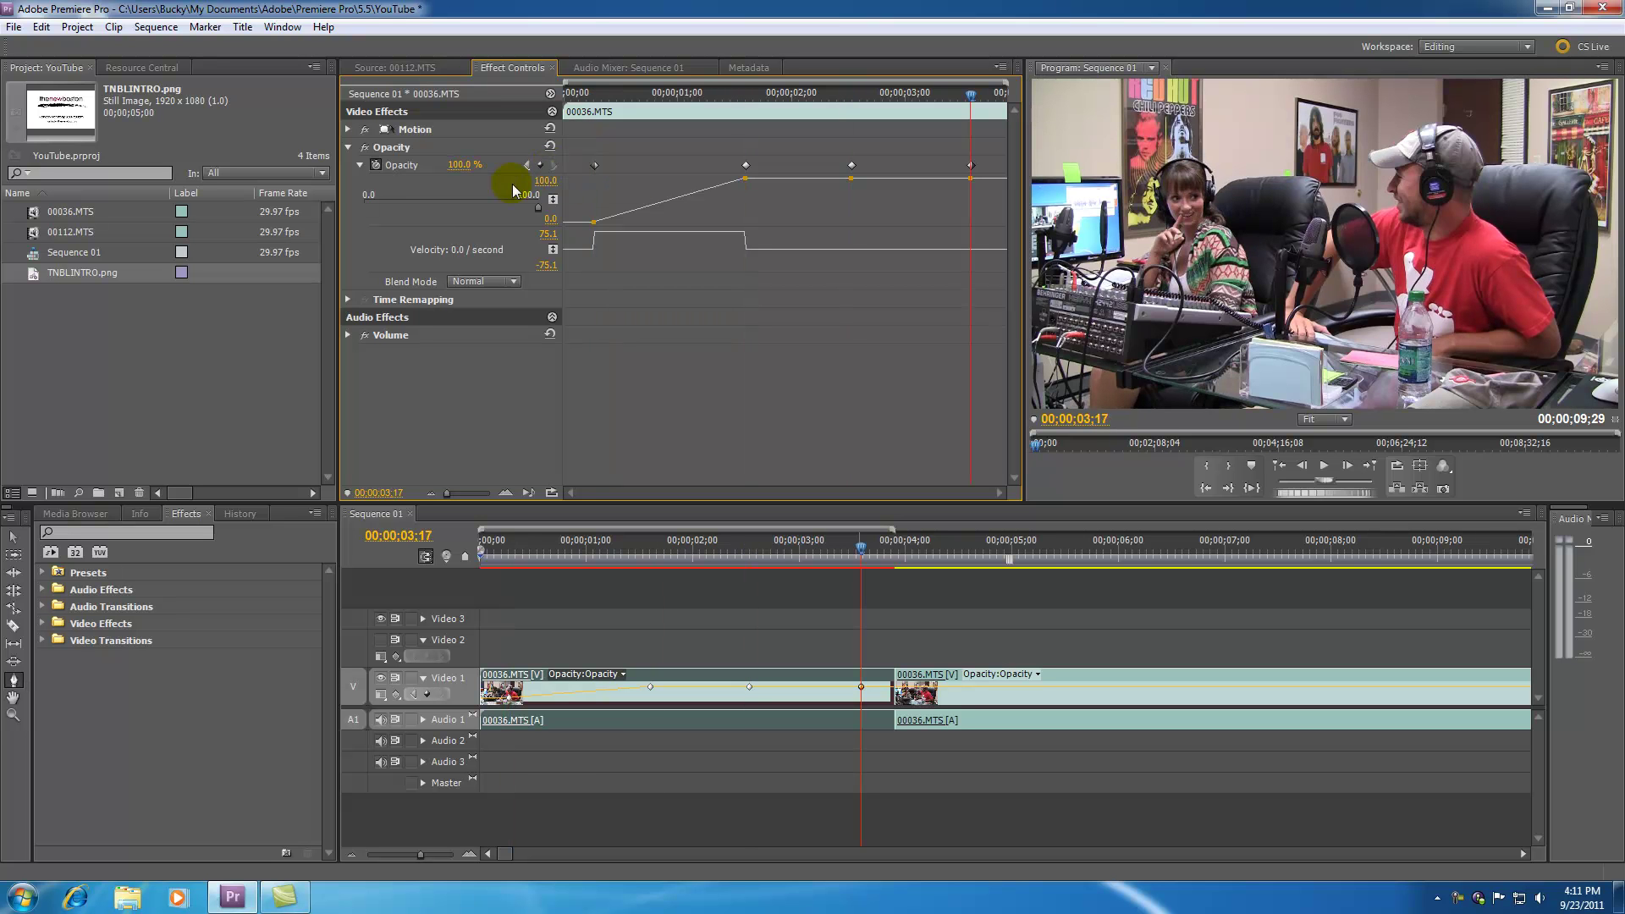
{"action": "left_click_drag", "start_coordinate": [520, 207], "coordinate": [207, 236]}
Play Sequence 01 from the start to preview the opacity fades and stop just after the cut at 00;00;03;29.
{"action": "left_click", "coordinate": [640, 582]}
{"action": "key", "text": "Home"}
{"action": "key", "text": "space"}
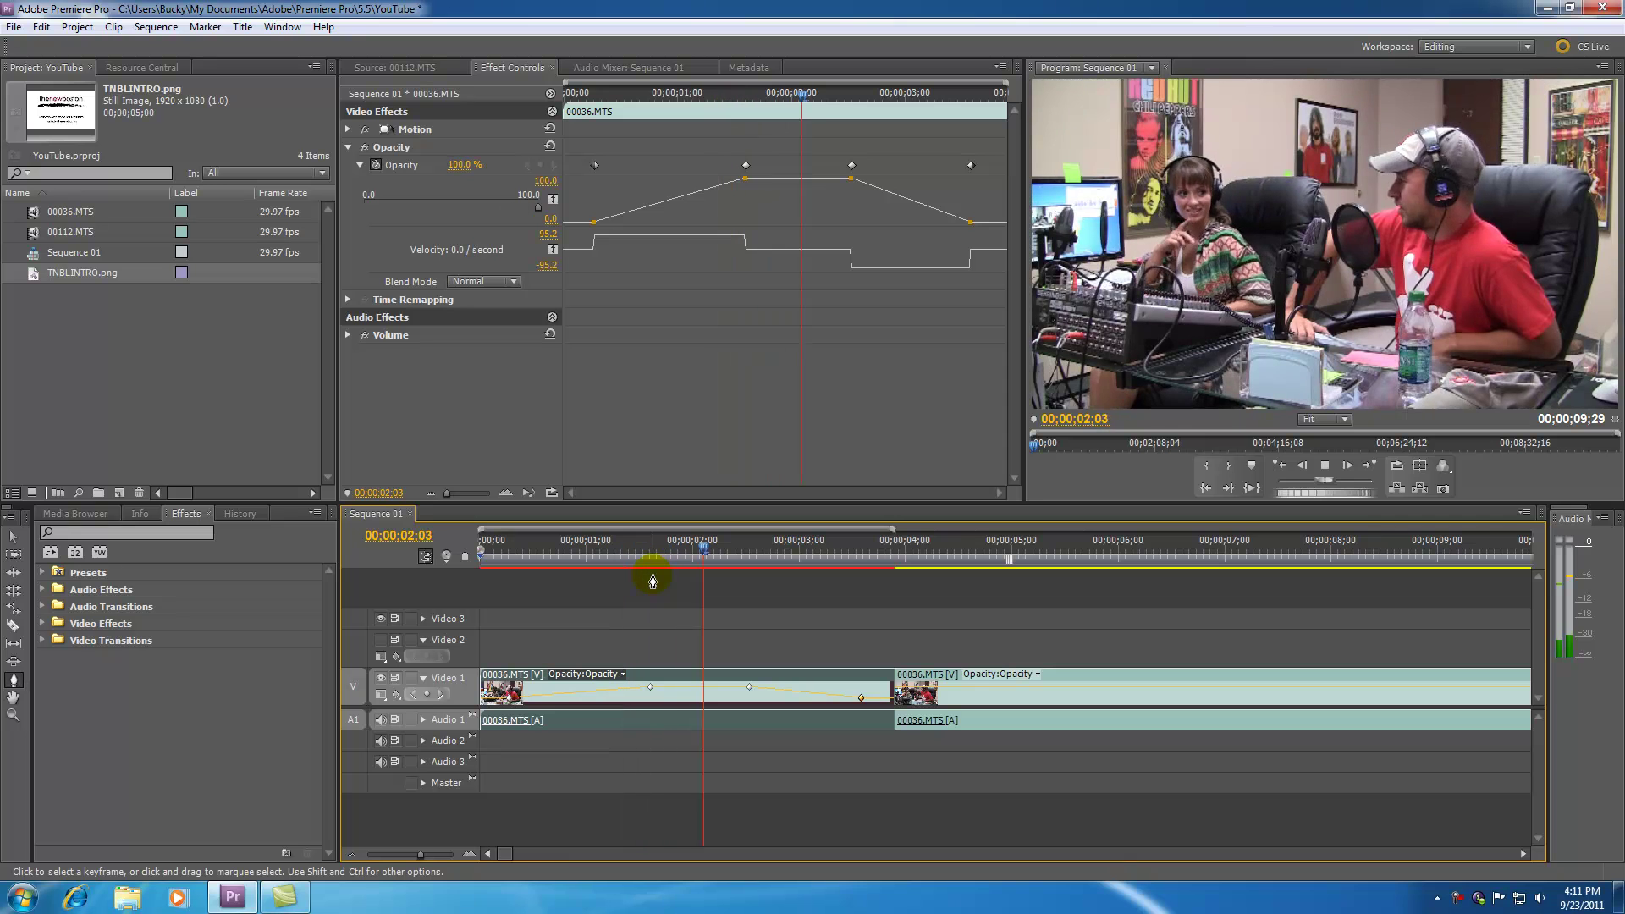
{"action": "key", "text": "space"}
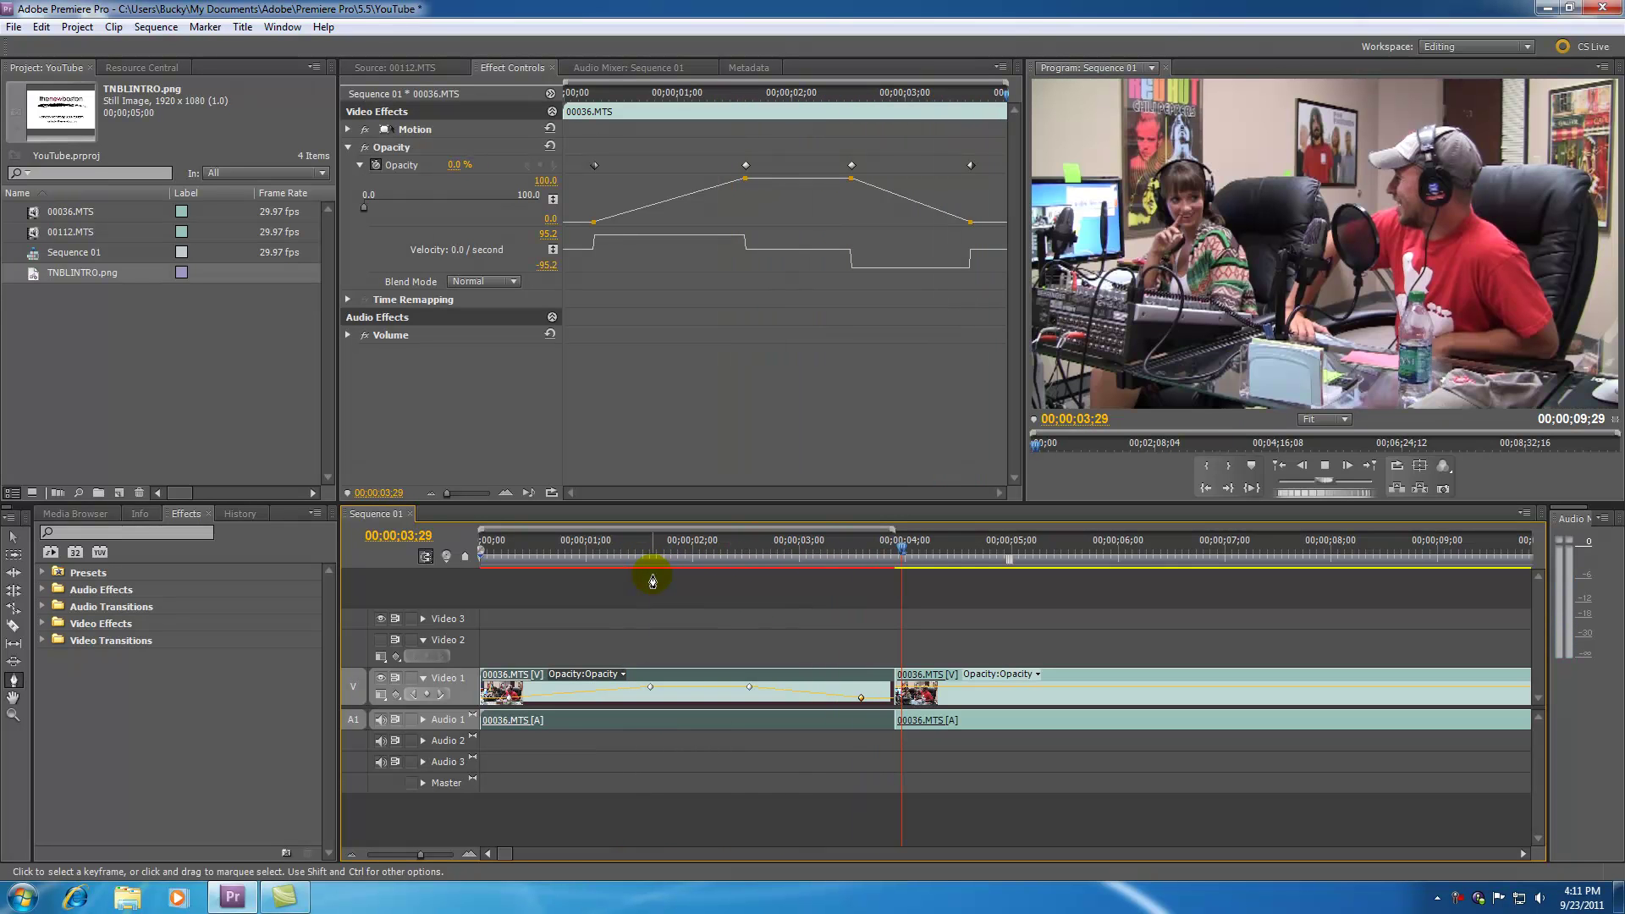
Slide the timeline view back and forth with the Hand tool and return it to the sequence start.
{"action": "left_click", "coordinate": [14, 682]}
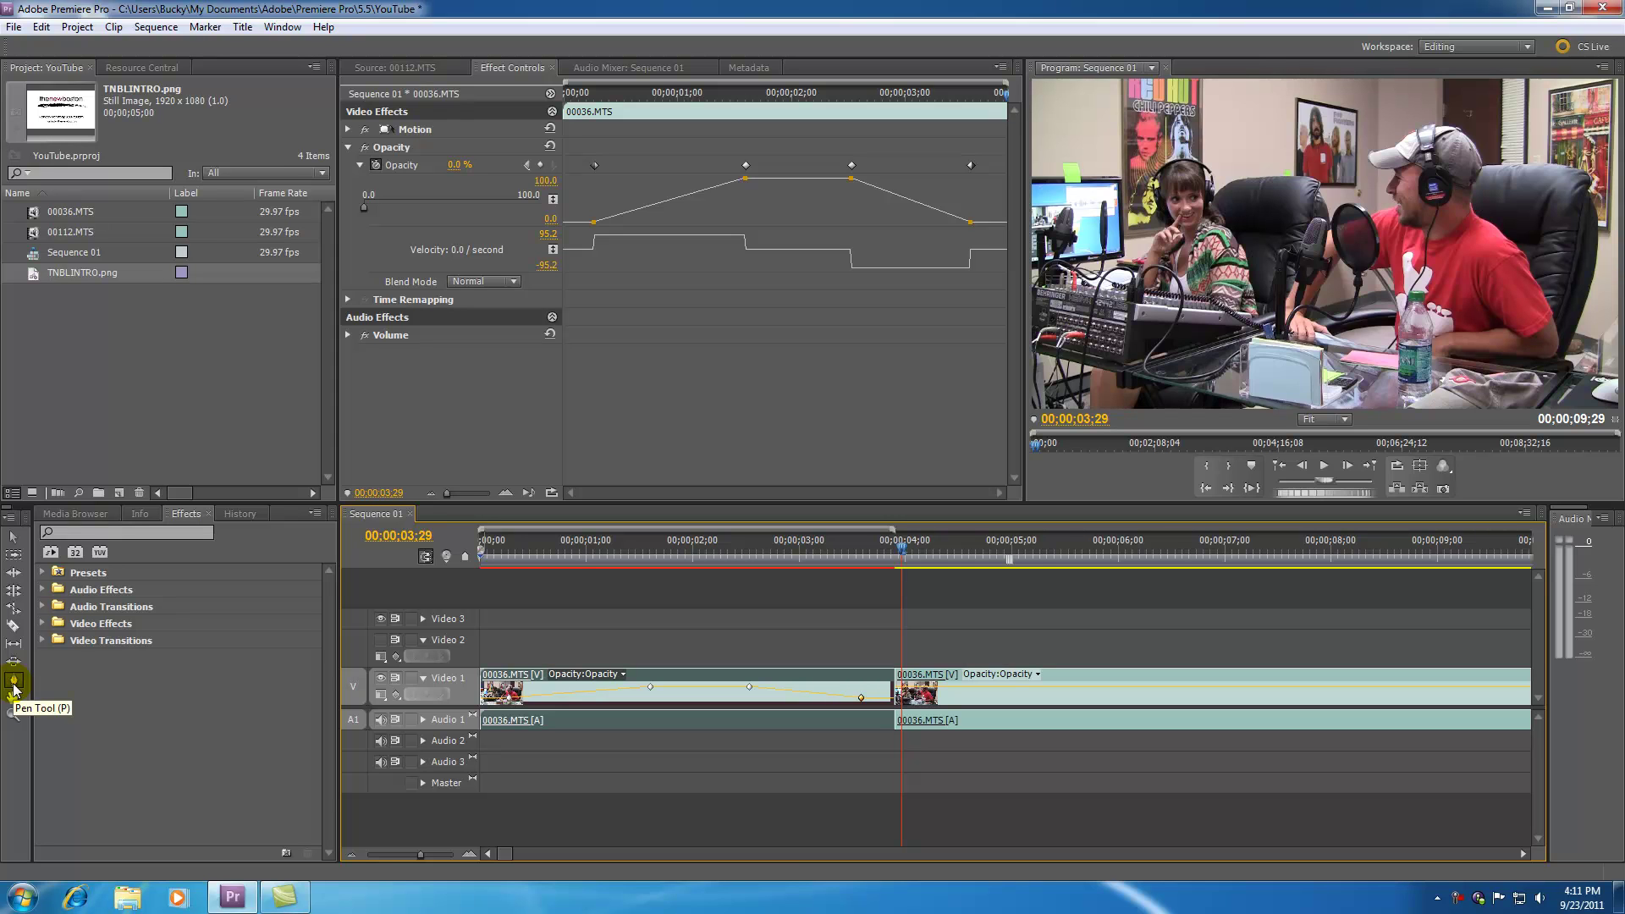
{"action": "left_click", "coordinate": [13, 699]}
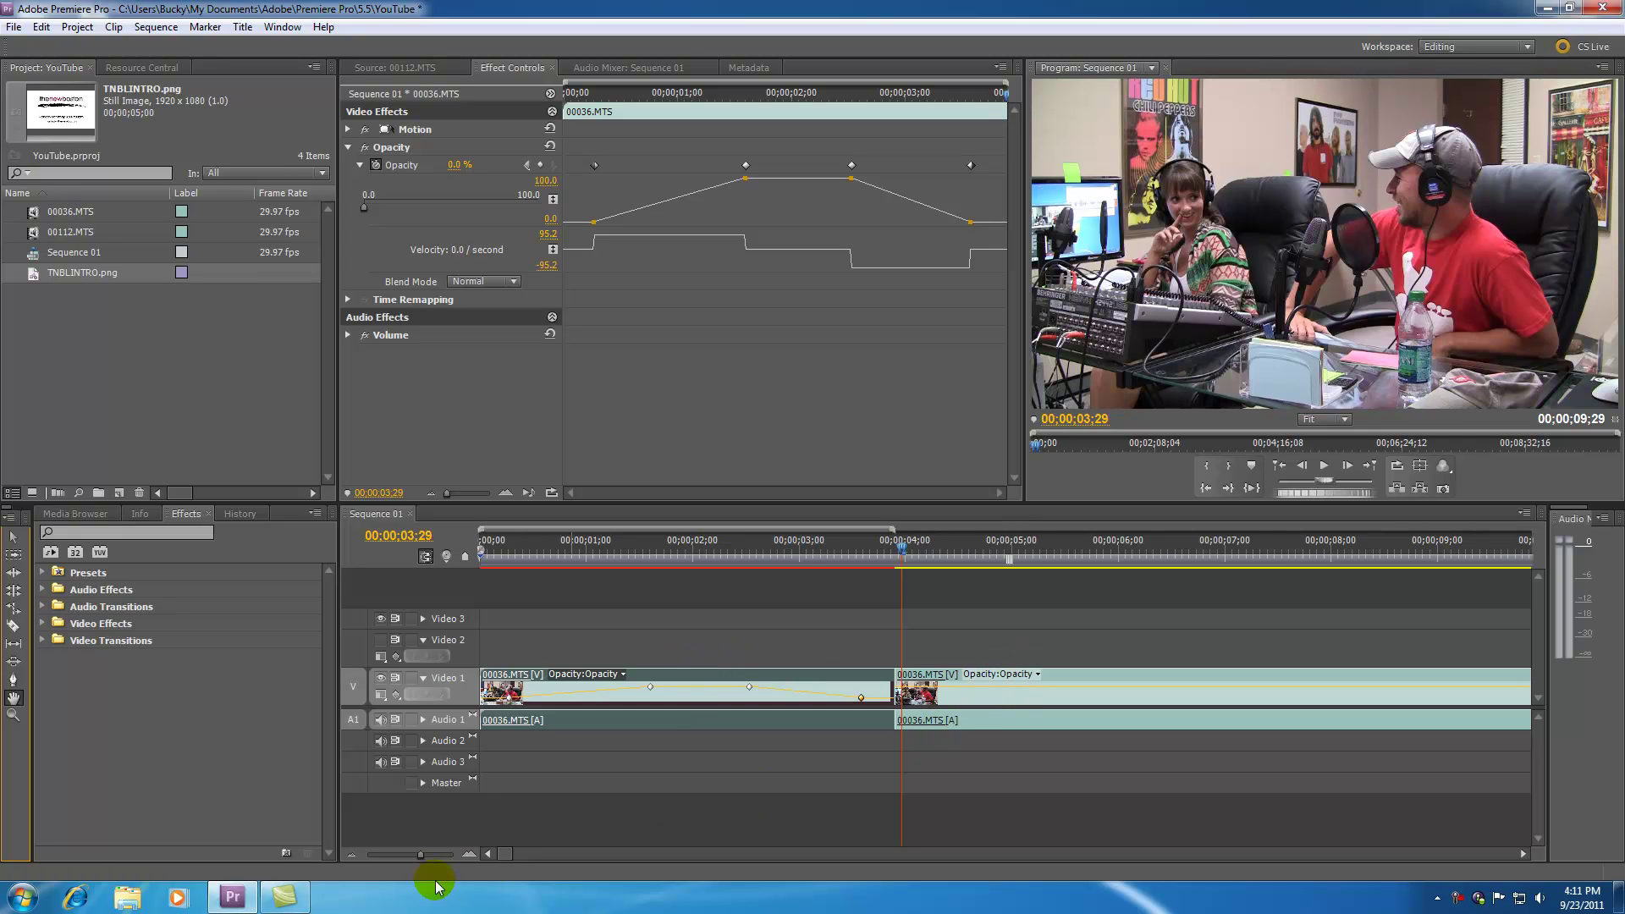
{"action": "mouse_move", "coordinate": [508, 853]}
{"action": "left_mouse_down"}
{"action": "mouse_move", "coordinate": [536, 855]}
{"action": "mouse_move", "coordinate": [495, 854]}
{"action": "left_mouse_up"}
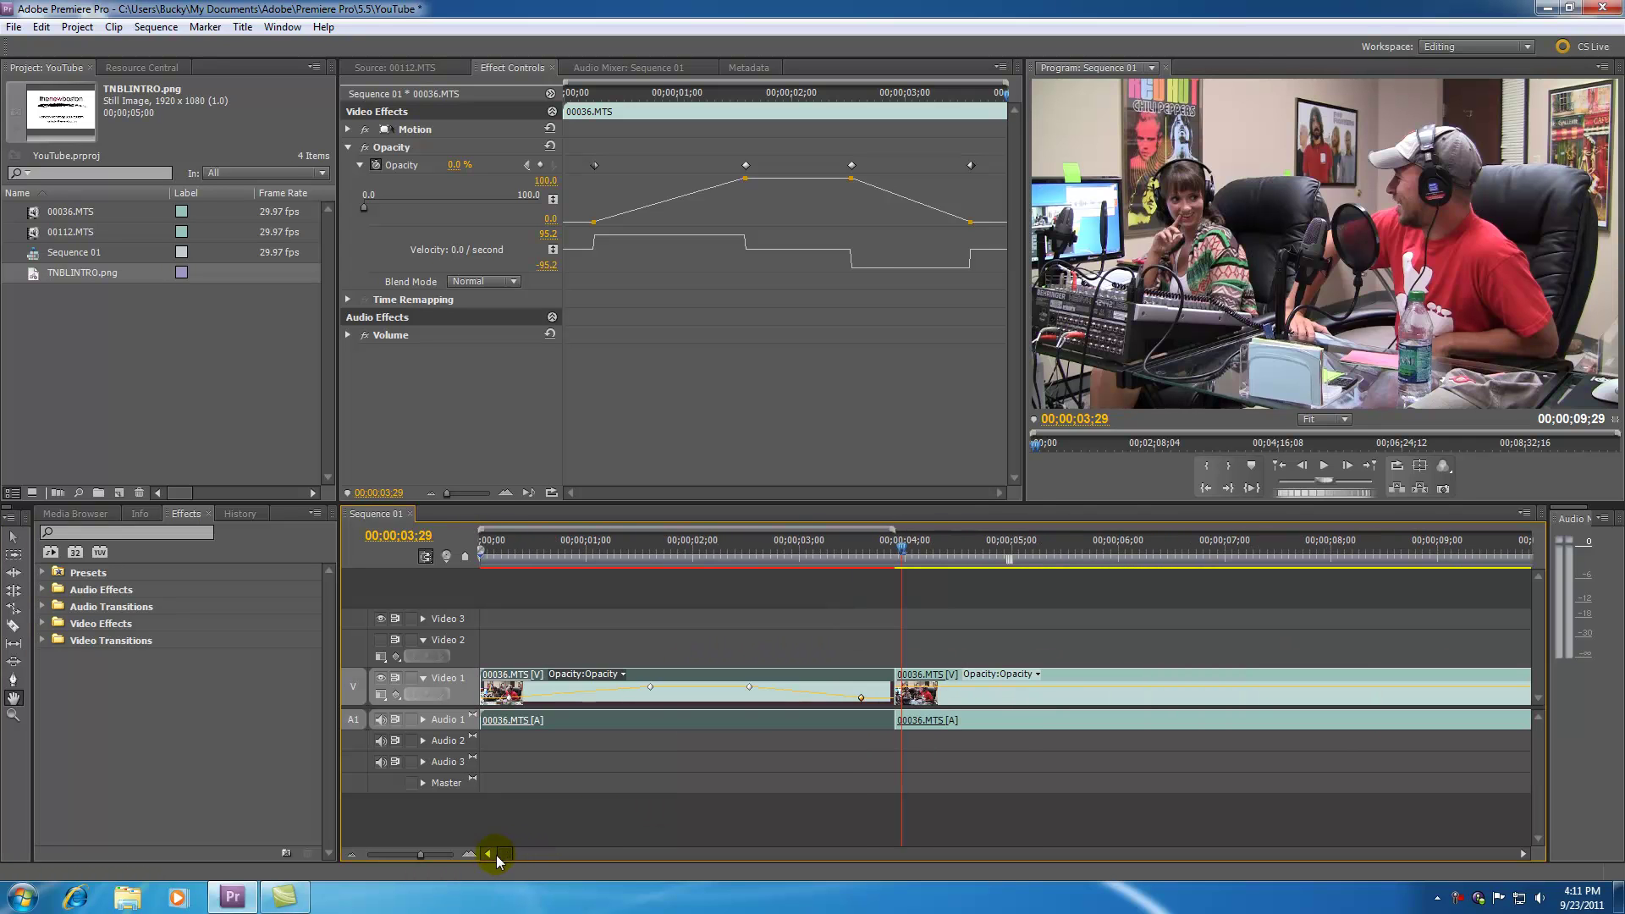
{"action": "left_click_drag", "start_coordinate": [1027, 650], "coordinate": [751, 664]}
{"action": "mouse_move", "coordinate": [1095, 646]}
{"action": "left_mouse_down"}
{"action": "mouse_move", "coordinate": [714, 657]}
{"action": "mouse_move", "coordinate": [1086, 641]}
{"action": "left_mouse_up"}
{"action": "left_click_drag", "start_coordinate": [783, 660], "coordinate": [856, 664]}
{"action": "left_click_drag", "start_coordinate": [690, 671], "coordinate": [914, 652]}
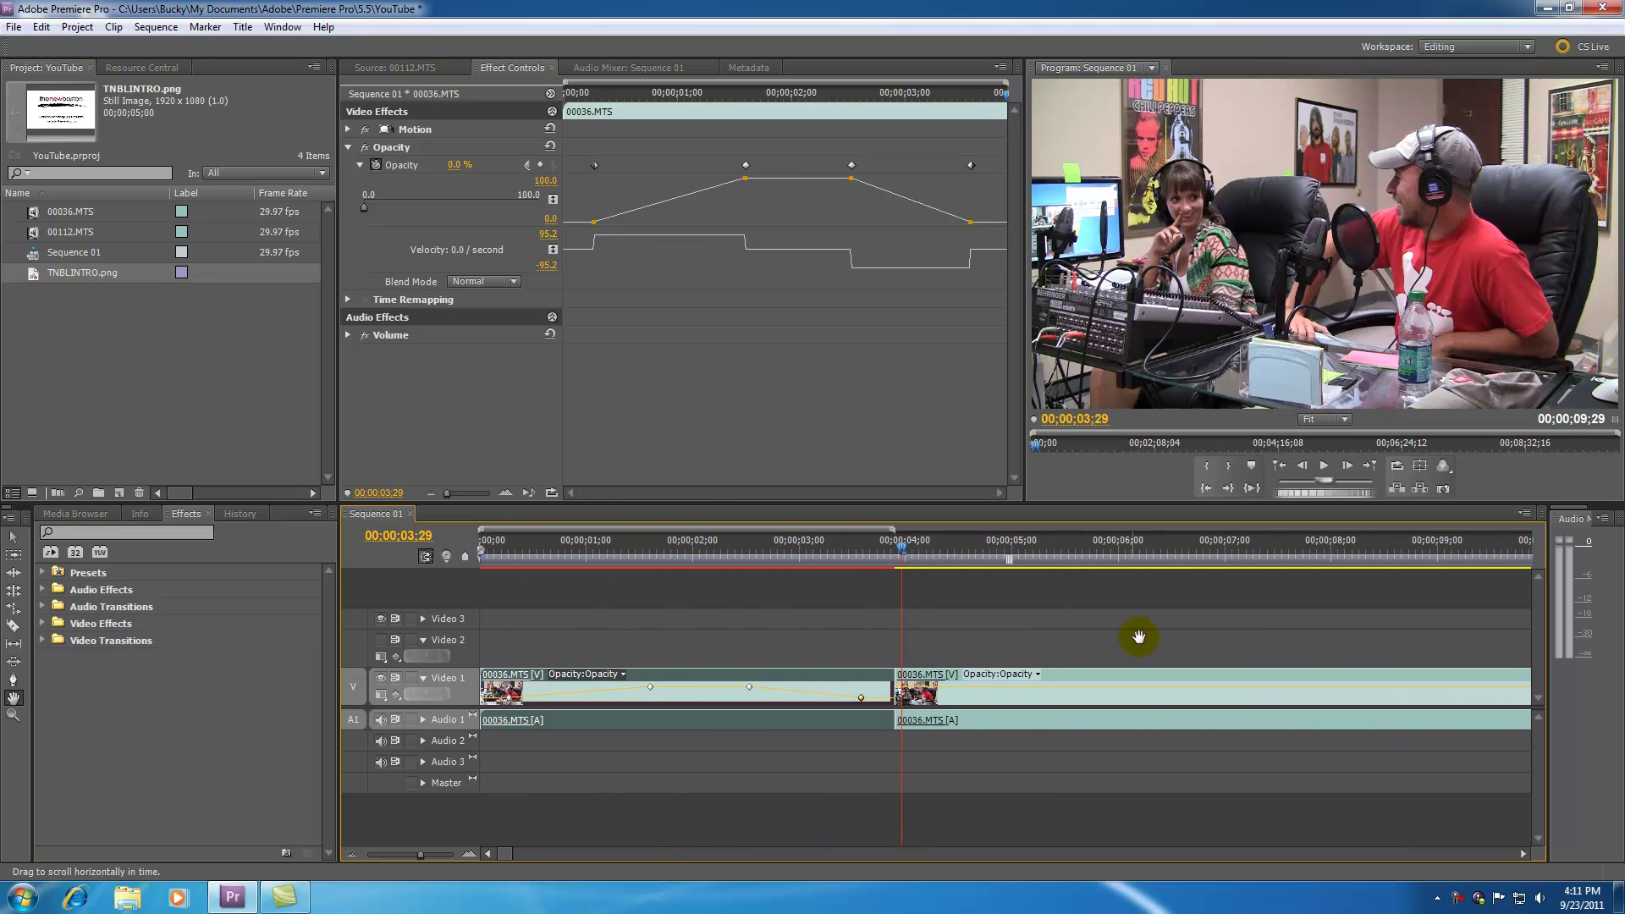
{"action": "left_click_drag", "start_coordinate": [804, 646], "coordinate": [653, 657]}
{"action": "left_click_drag", "start_coordinate": [856, 648], "coordinate": [1324, 660]}
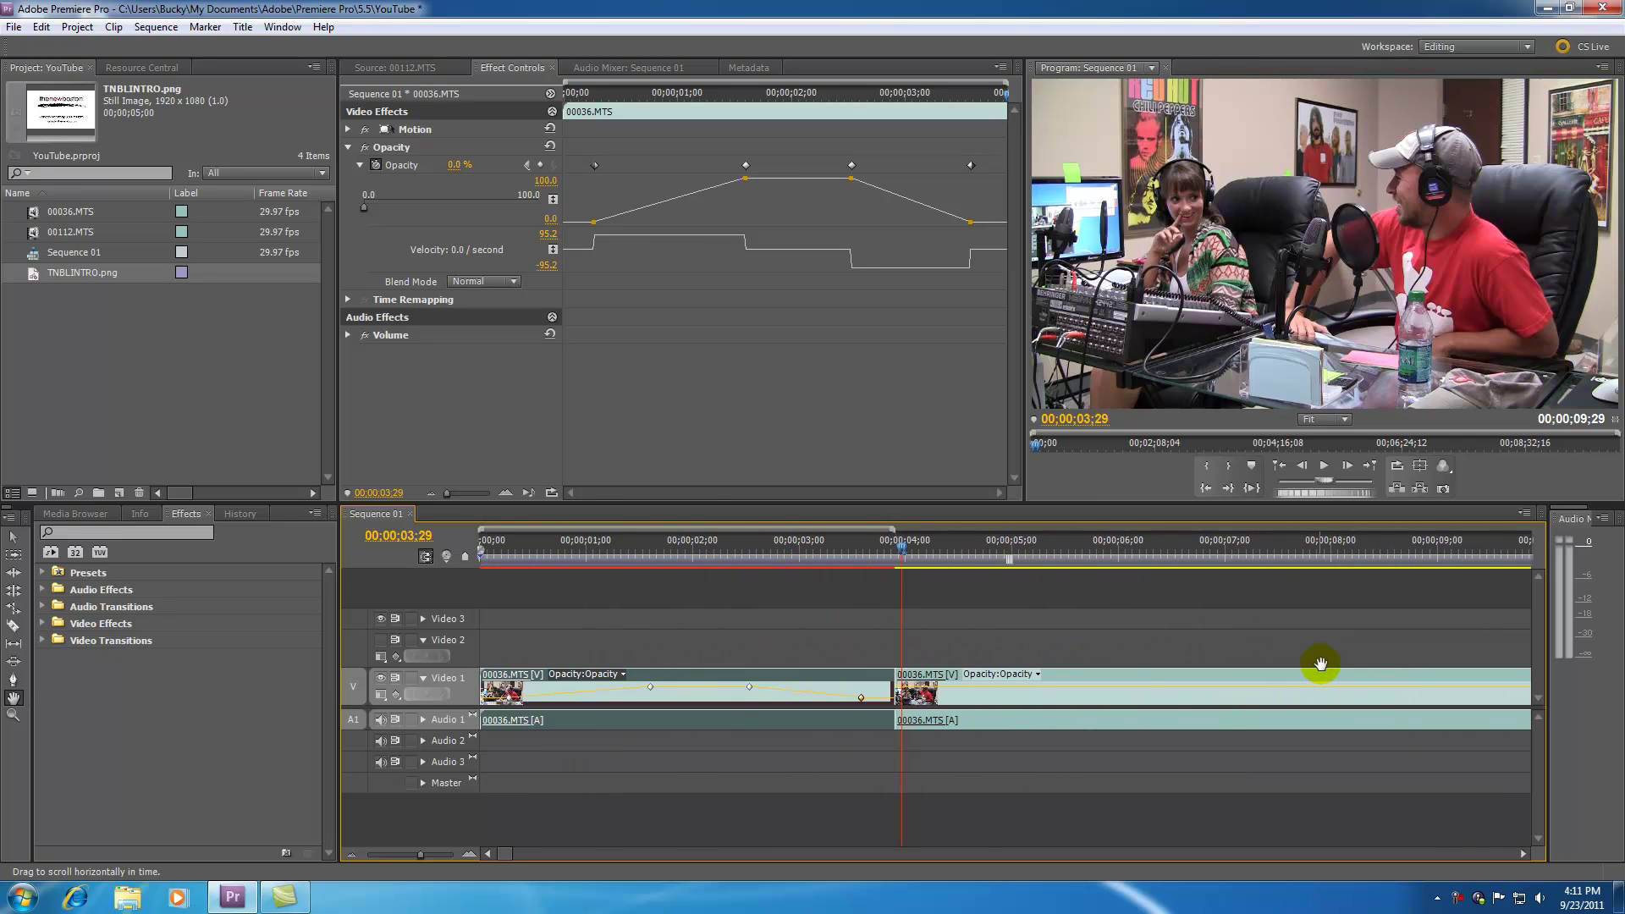
{"action": "left_click_drag", "start_coordinate": [507, 853], "coordinate": [476, 846]}
Use the Zoom tool to magnify the area around both clips and the end of the first part, and zoom the timeline back out.
{"action": "left_click", "coordinate": [14, 715]}
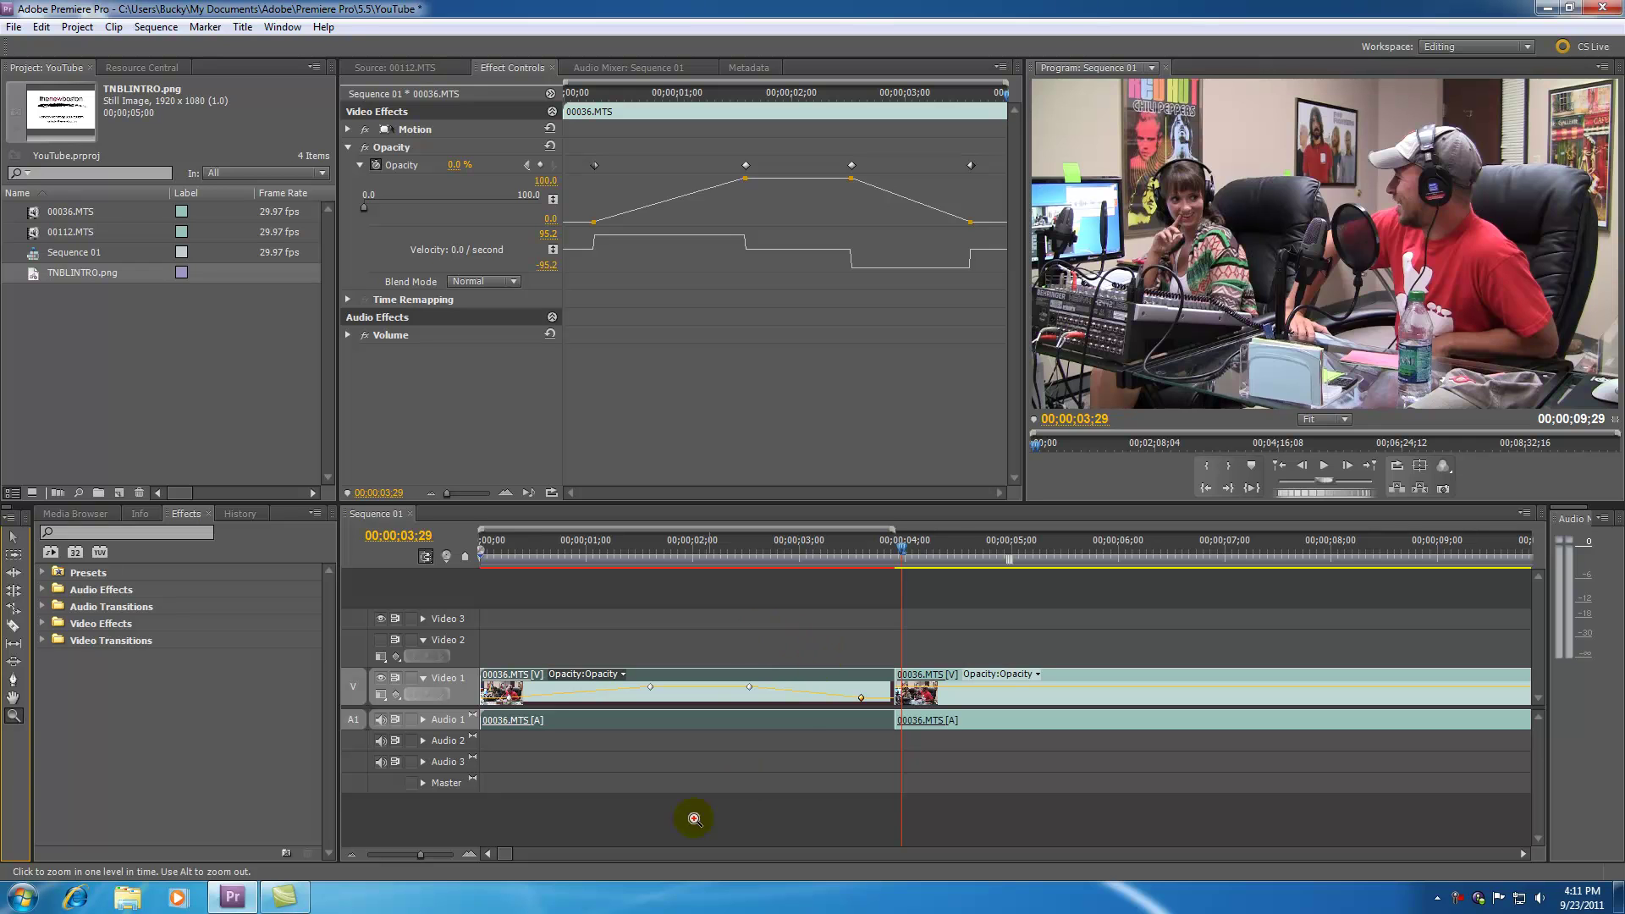
{"action": "left_click_drag", "start_coordinate": [419, 855], "coordinate": [390, 855]}
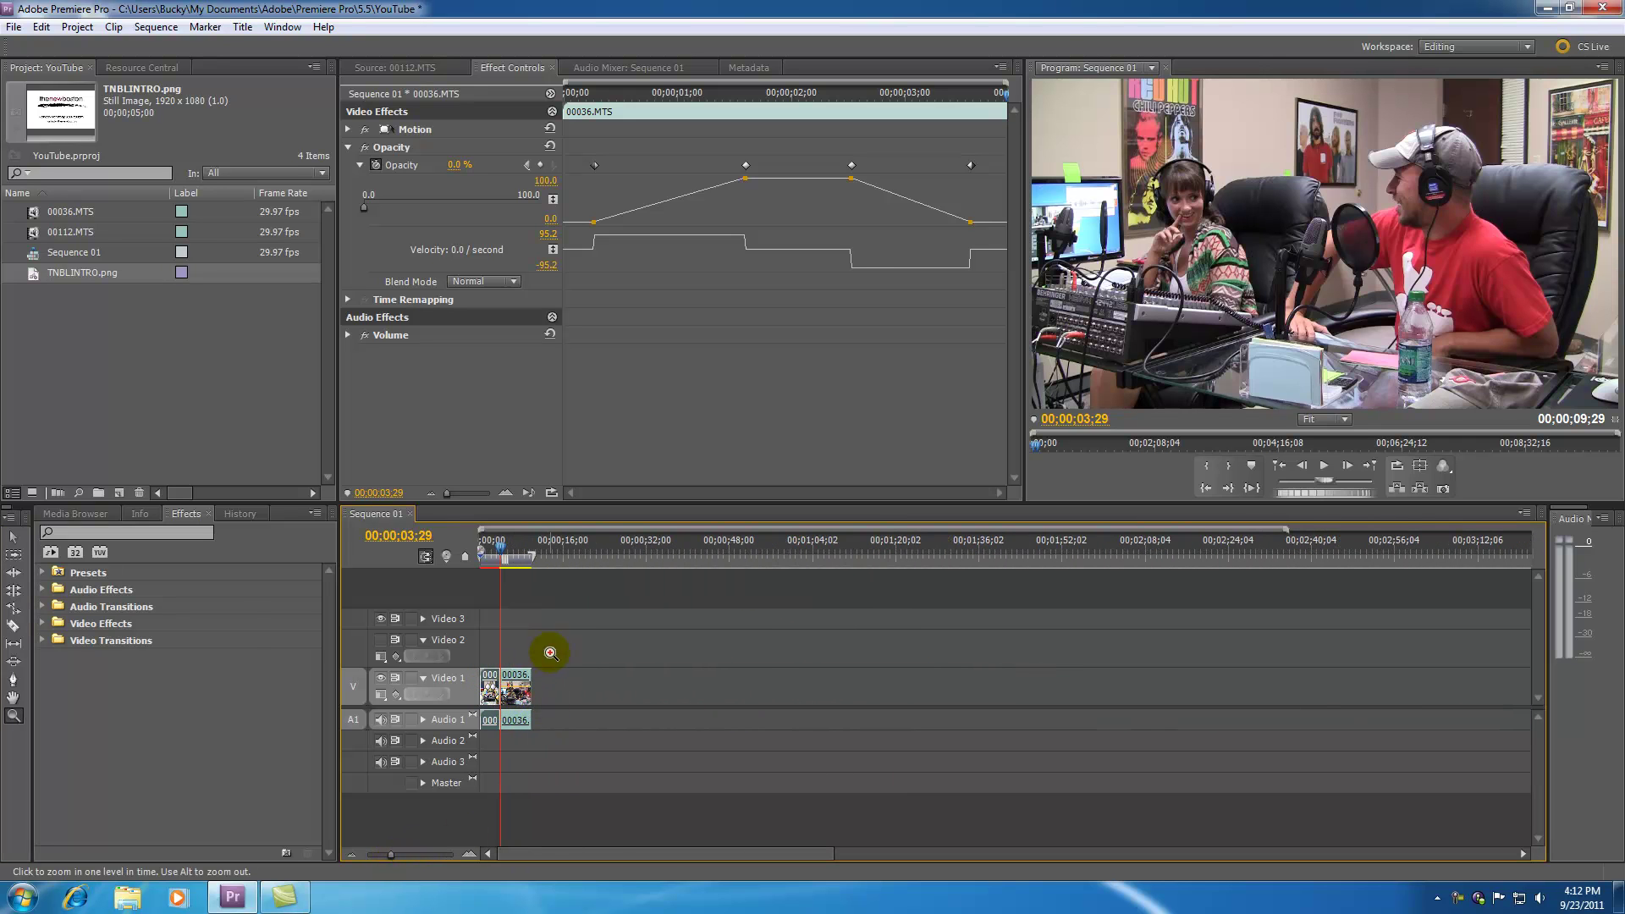
{"action": "left_click_drag", "start_coordinate": [589, 645], "coordinate": [461, 744]}
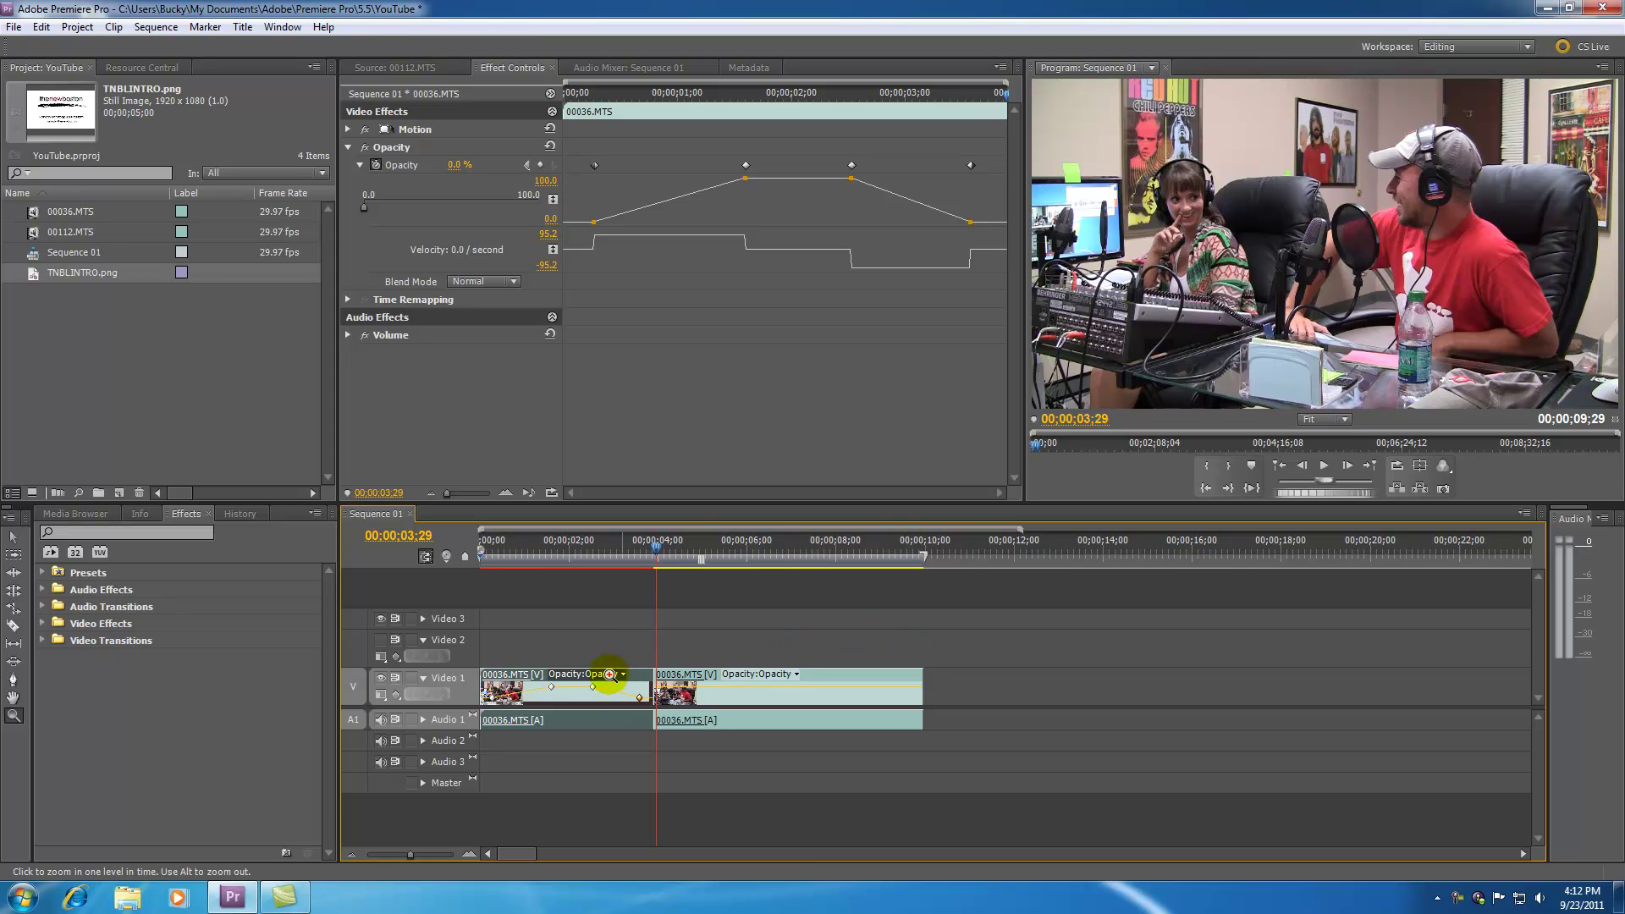
{"action": "left_click_drag", "start_coordinate": [580, 656], "coordinate": [672, 767]}
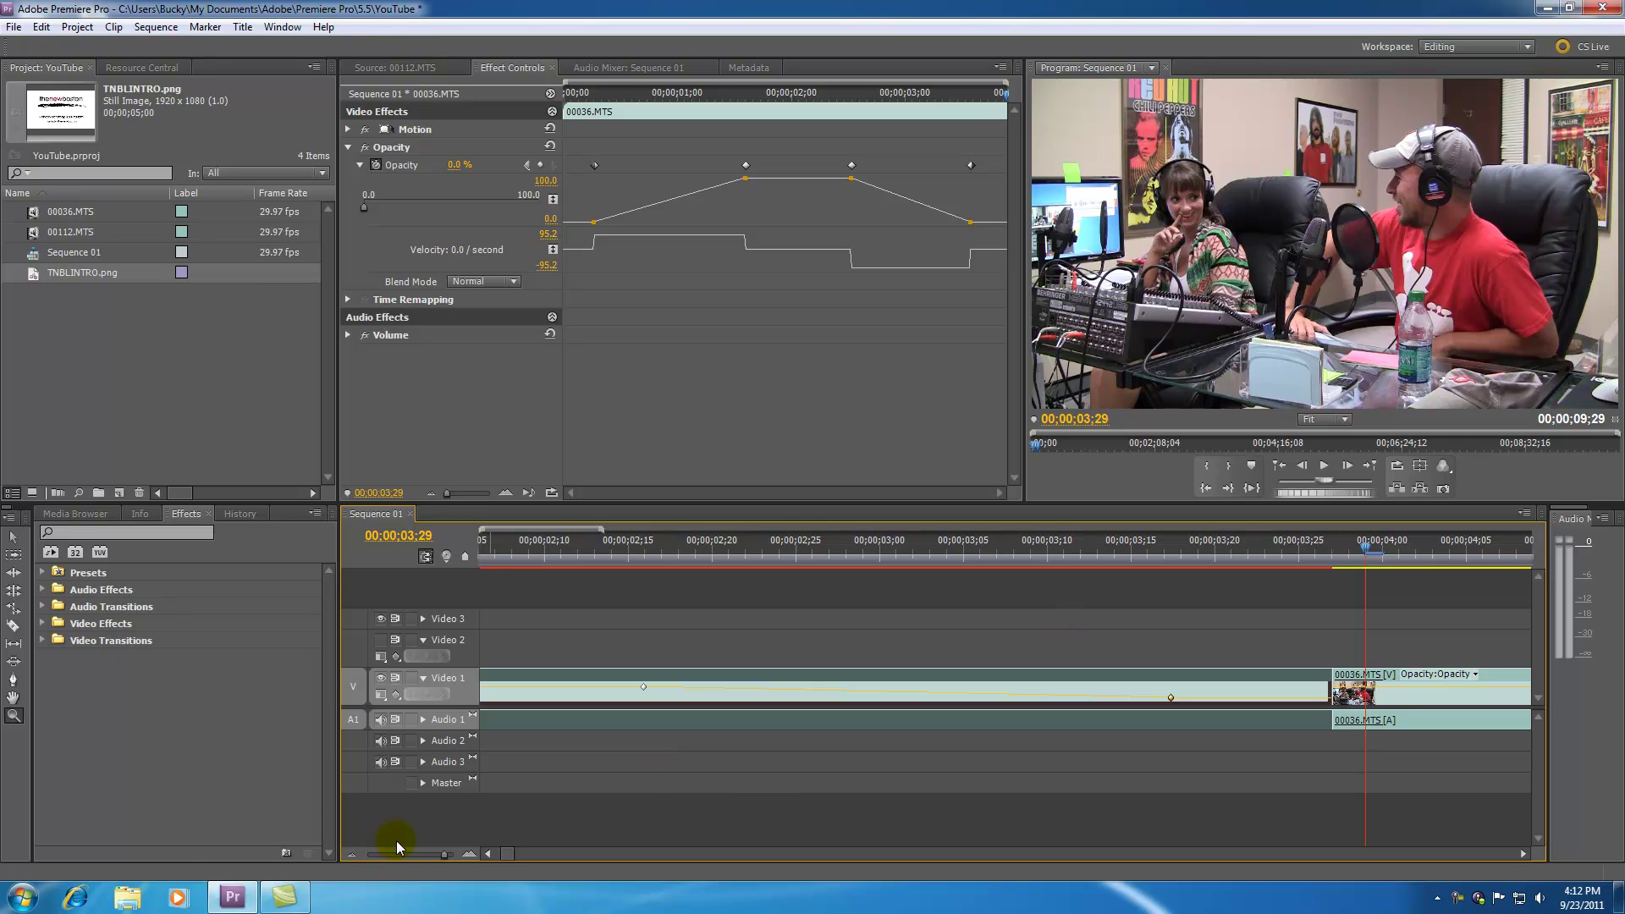
{"action": "mouse_move", "coordinate": [441, 856]}
{"action": "left_mouse_down"}
{"action": "mouse_move", "coordinate": [398, 855]}
{"action": "mouse_move", "coordinate": [414, 855]}
{"action": "left_mouse_up"}
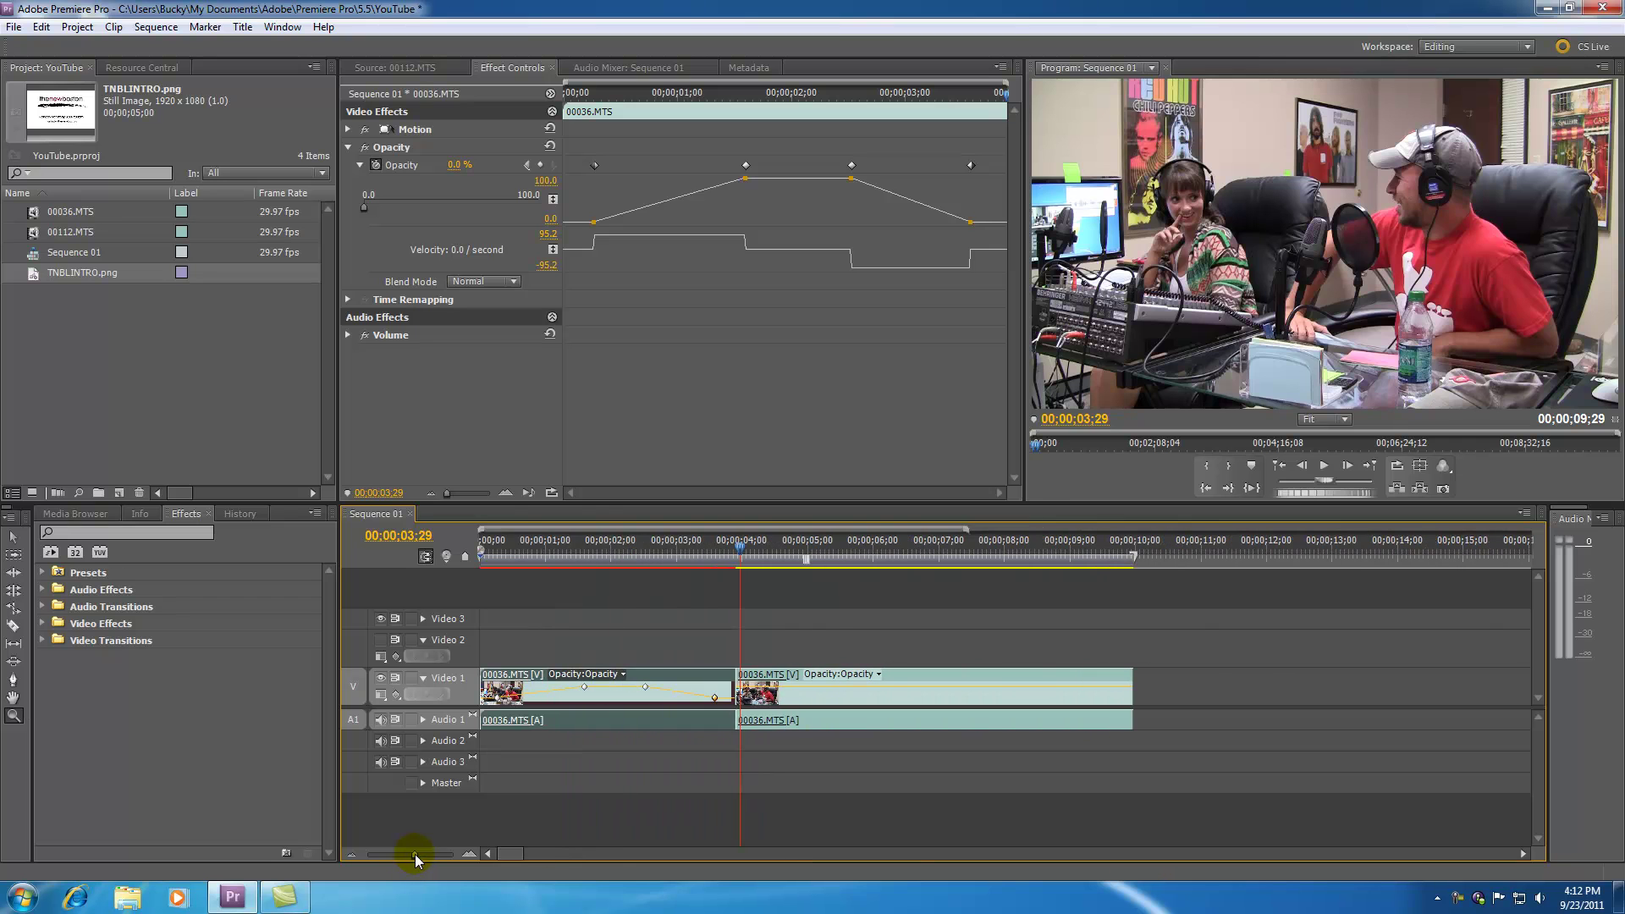
Adjust the timeline's visible range, magnify it once with the Zoom tool, and zoom back out to show both 00036.MTS parts.
{"action": "left_click_drag", "start_coordinate": [967, 529], "coordinate": [1057, 529]}
{"action": "mouse_move", "coordinate": [413, 854]}
{"action": "left_mouse_down"}
{"action": "mouse_move", "coordinate": [393, 854]}
{"action": "mouse_move", "coordinate": [416, 851]}
{"action": "left_mouse_up"}
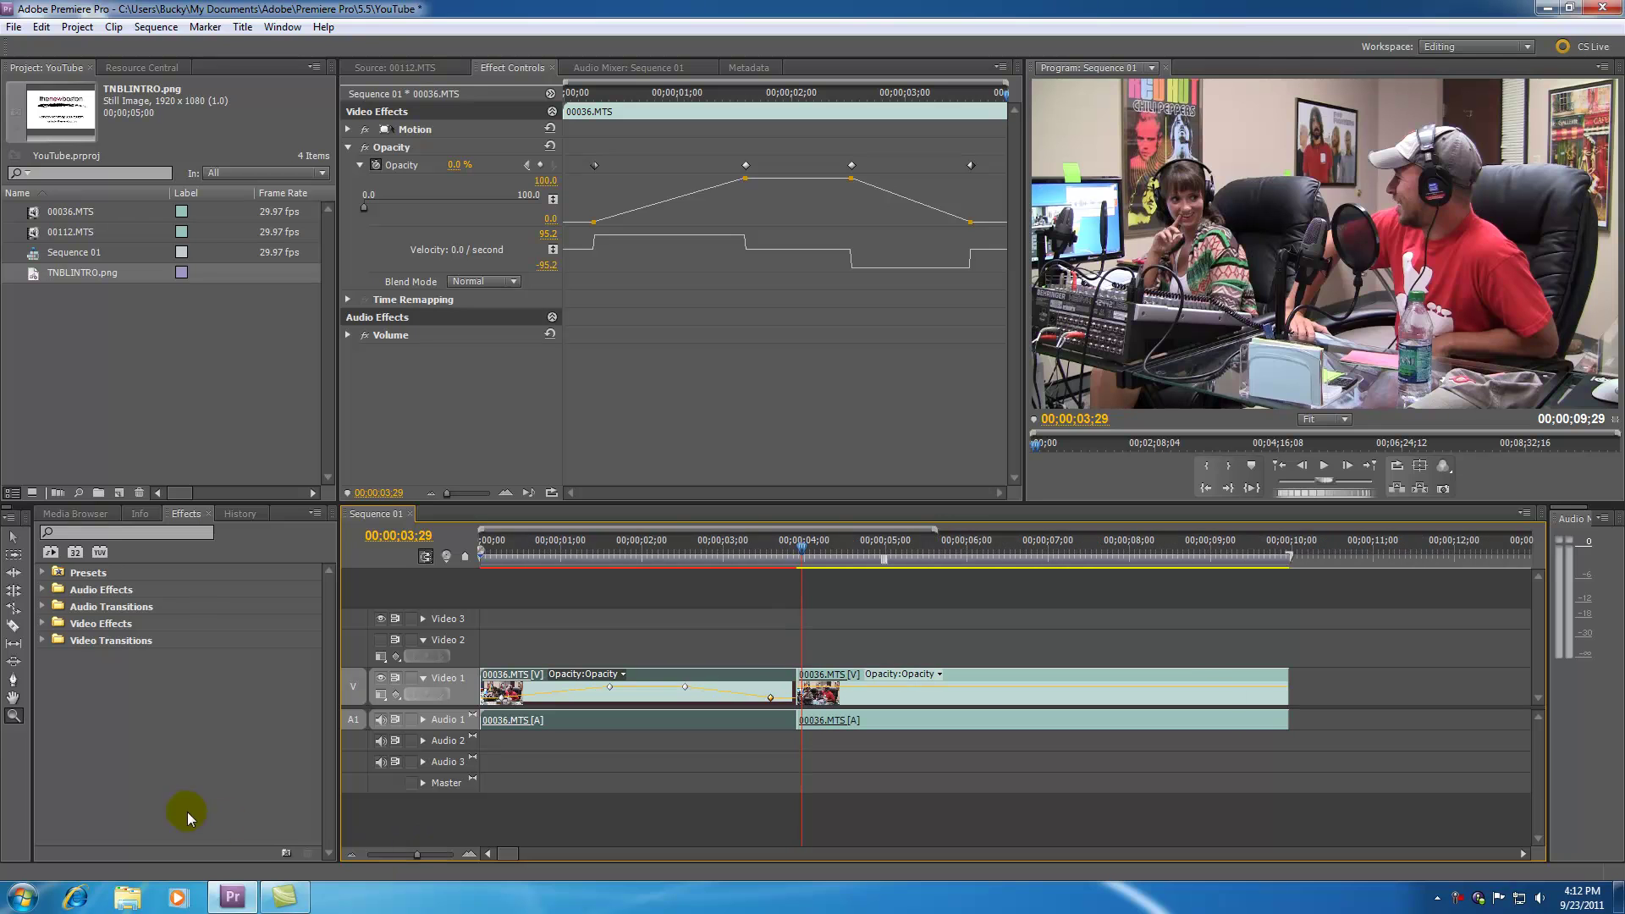
{"action": "left_click", "coordinate": [13, 717]}
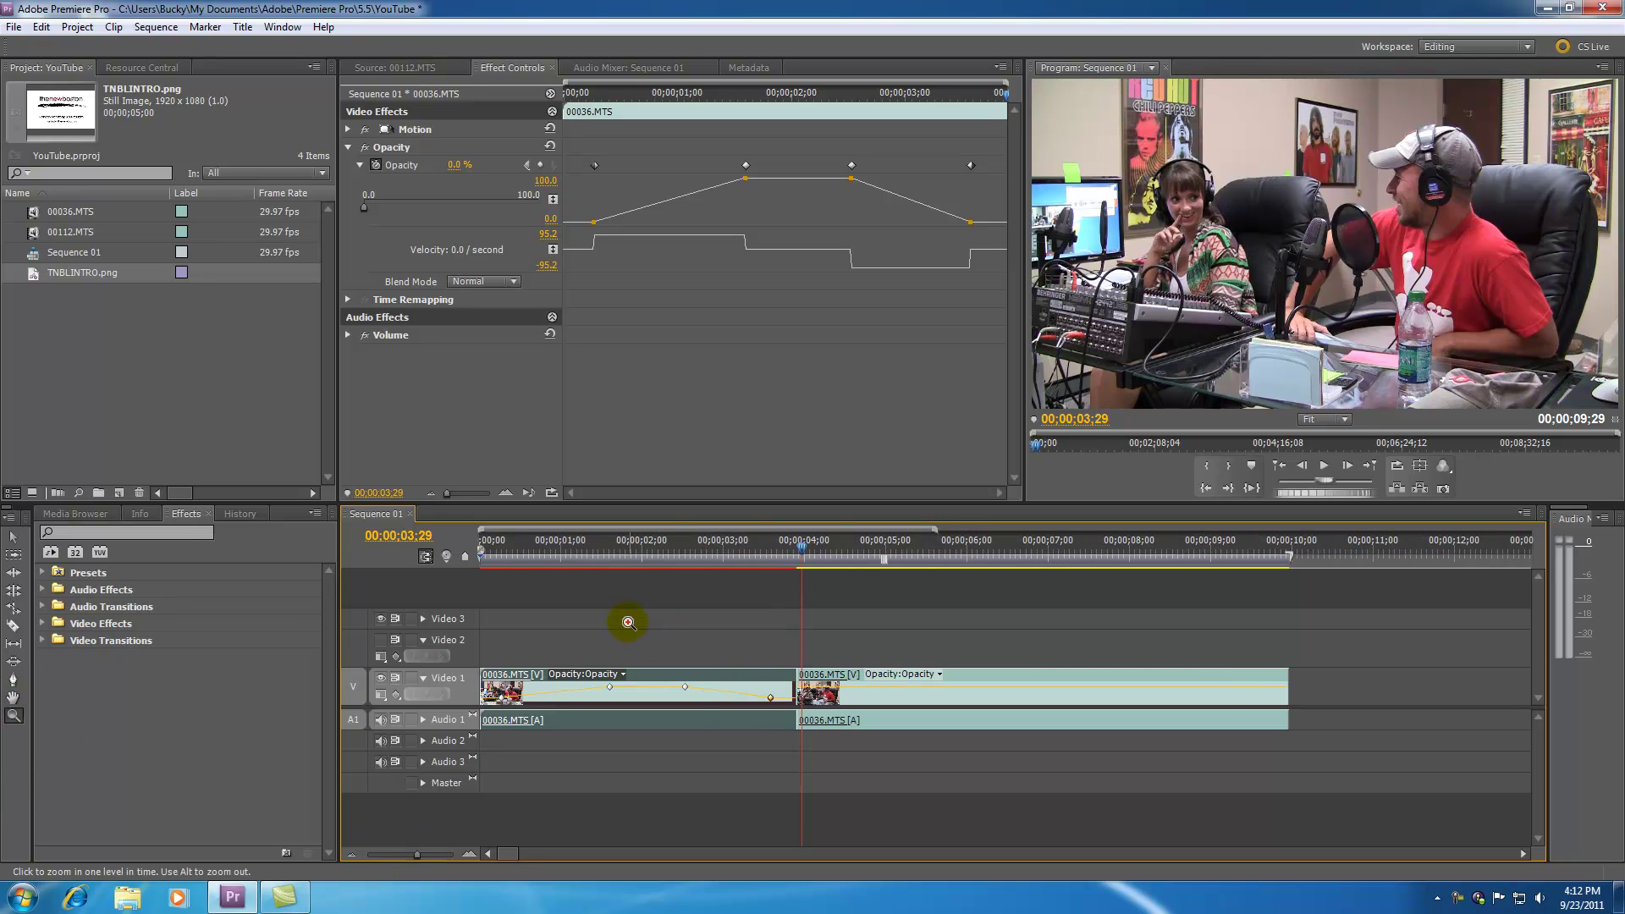
{"action": "left_click", "coordinate": [866, 783]}
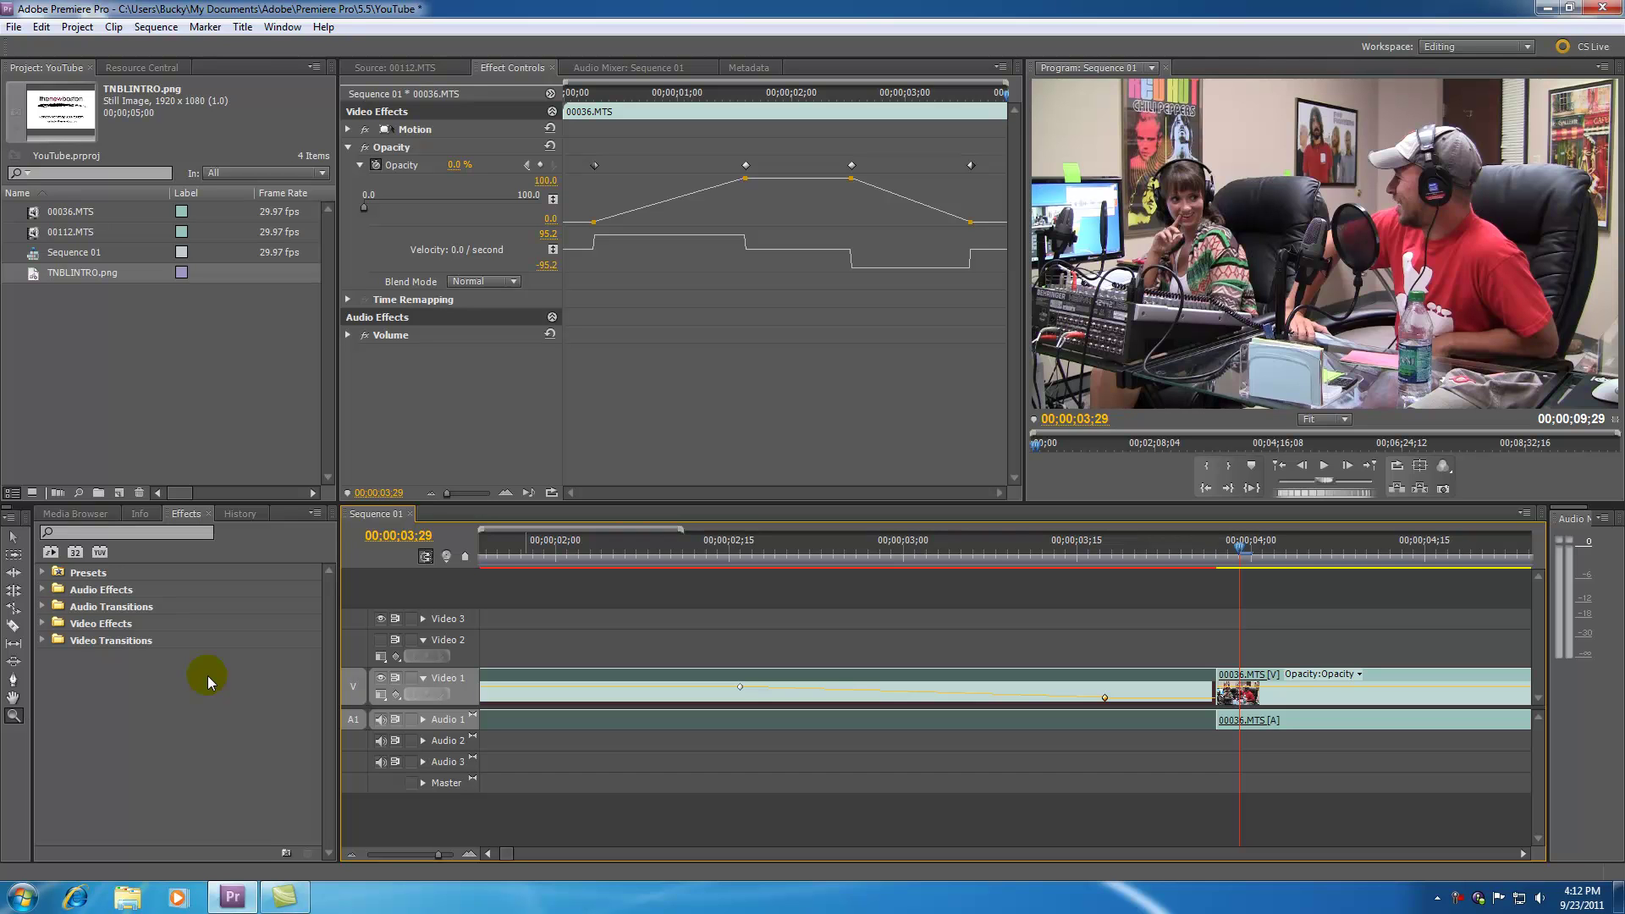
{"action": "left_click_drag", "start_coordinate": [437, 854], "coordinate": [408, 854]}
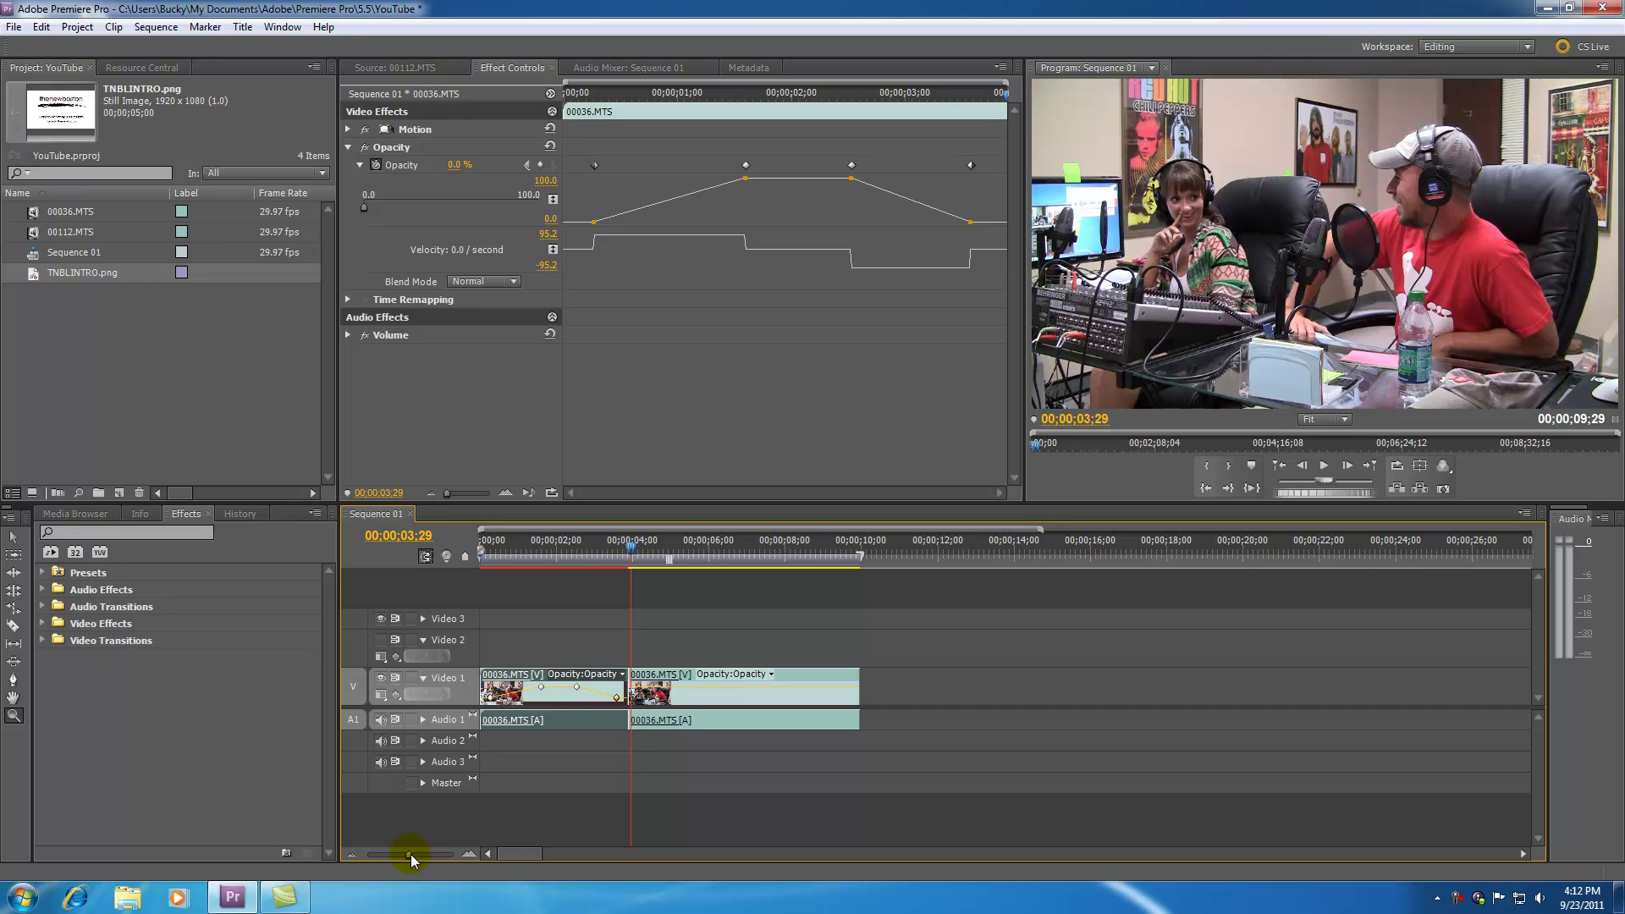
{"action": "left_click", "coordinate": [677, 69]}
{"action": "left_click", "coordinate": [750, 73]}
{"action": "left_click", "coordinate": [673, 69]}
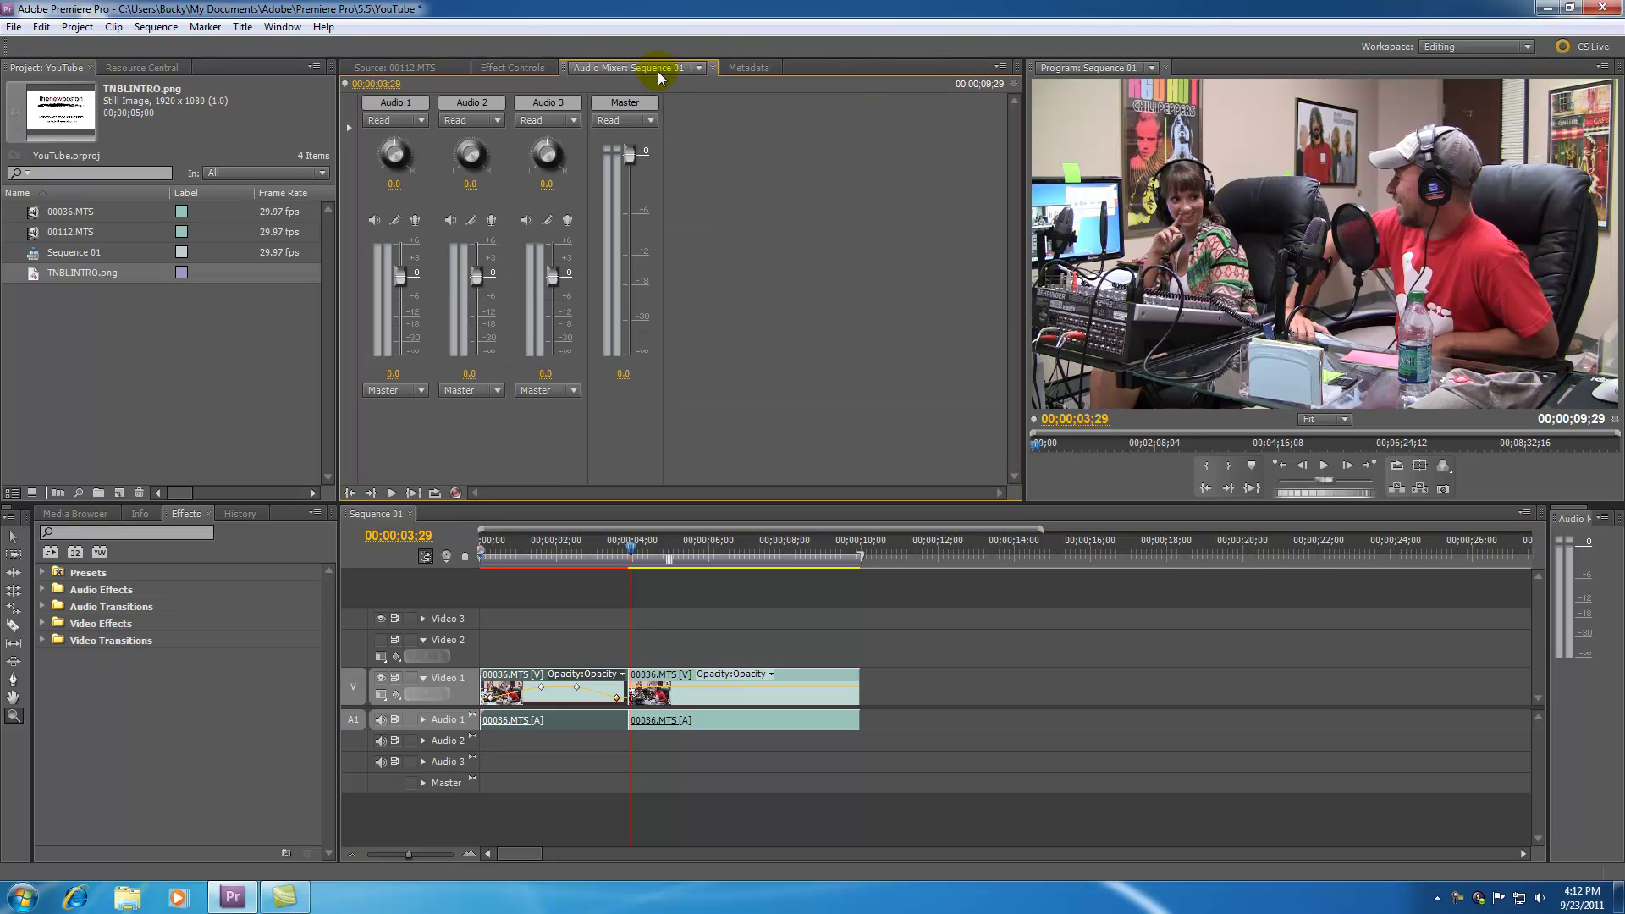
{"action": "left_click", "coordinate": [531, 71]}
{"action": "left_click", "coordinate": [599, 70]}
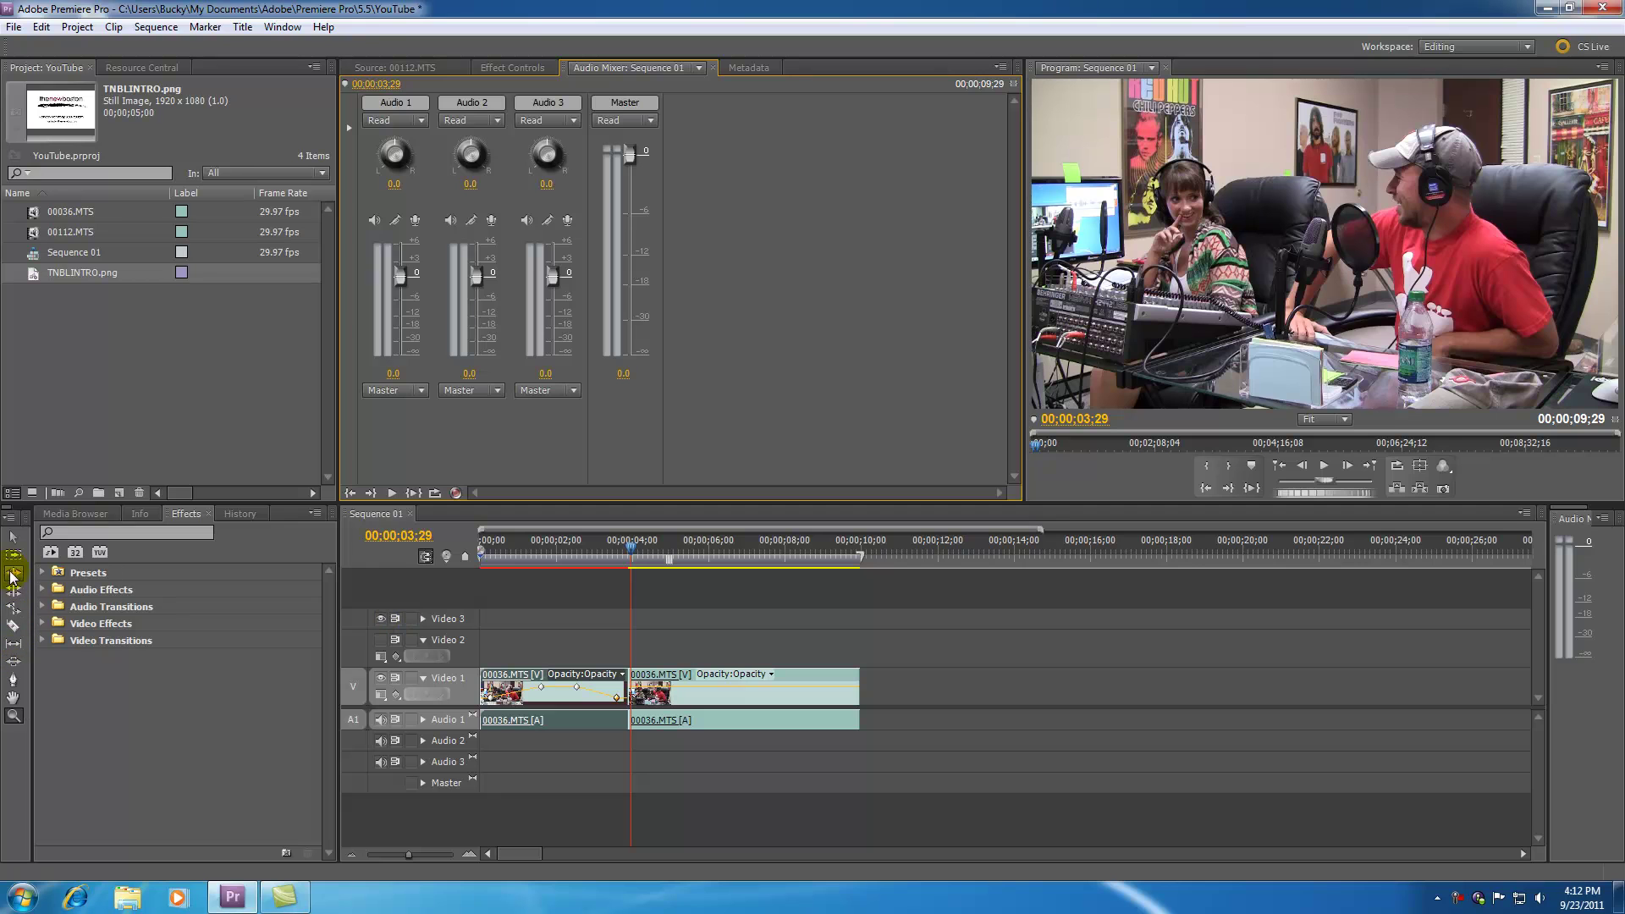
{"action": "left_click", "coordinate": [14, 539]}
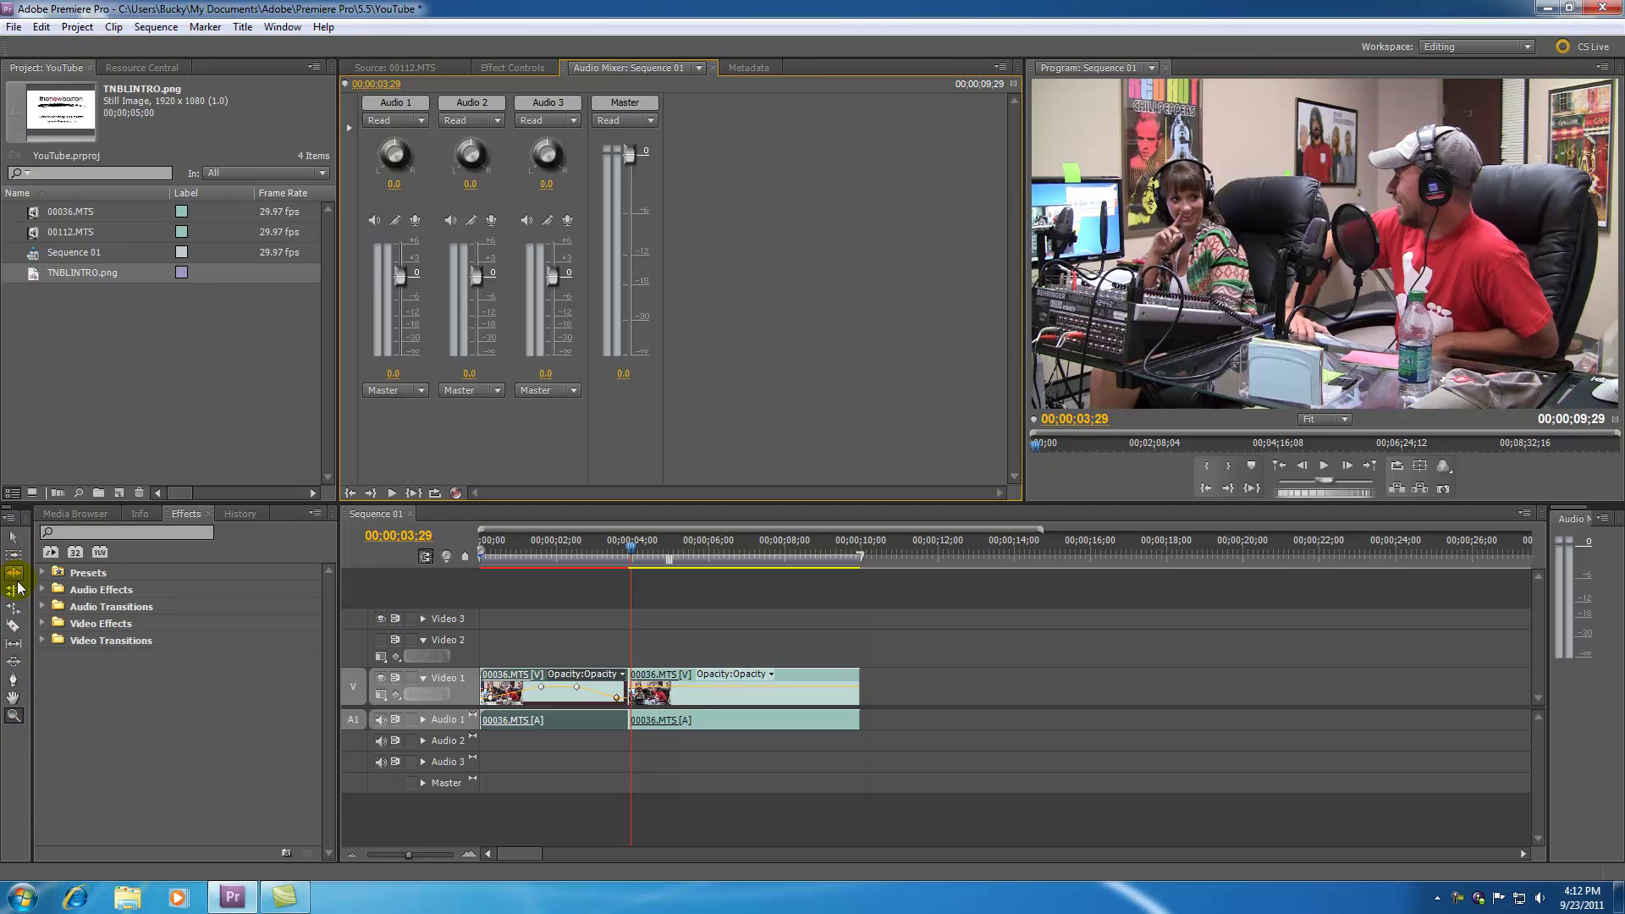
{"action": "left_click", "coordinate": [513, 68]}
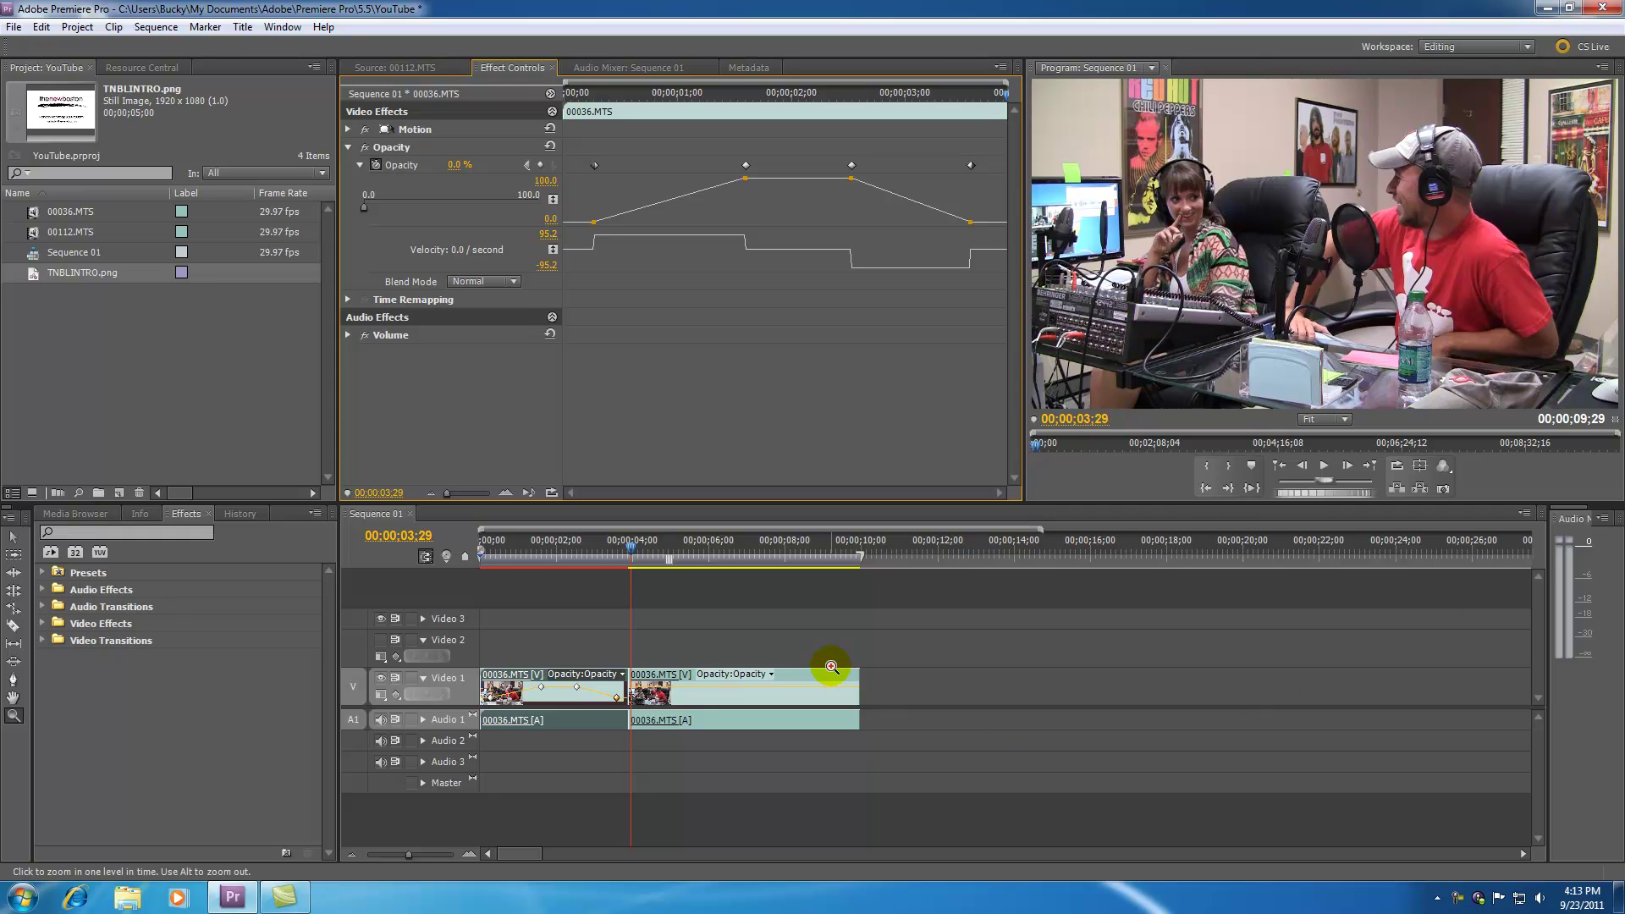
{"action": "right_click", "coordinate": [1457, 902]}
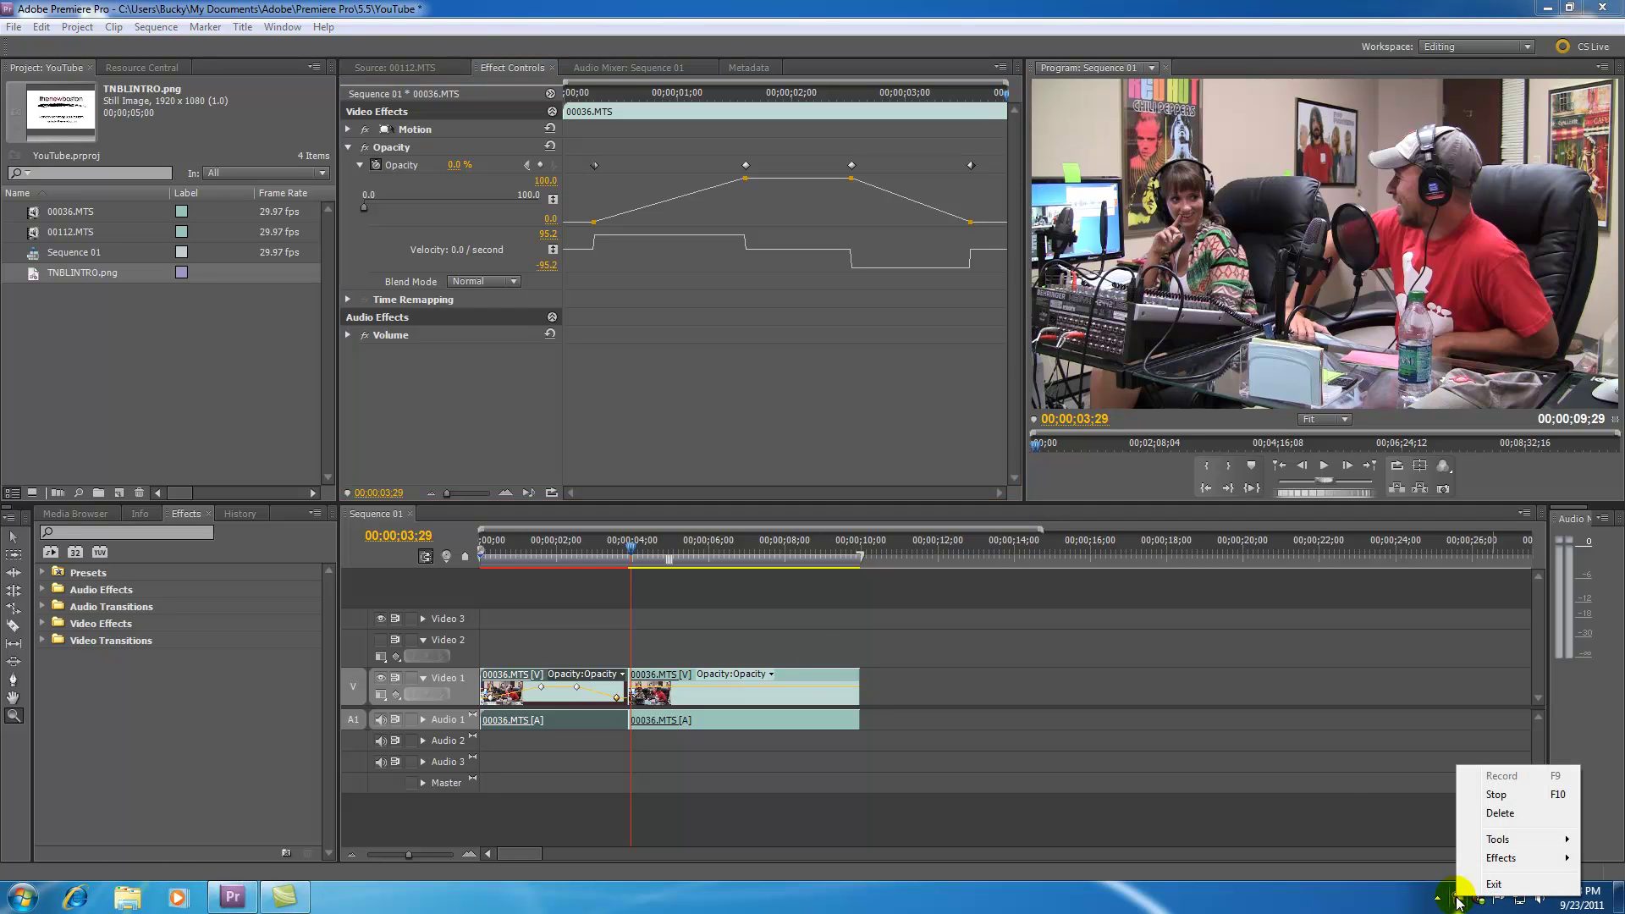